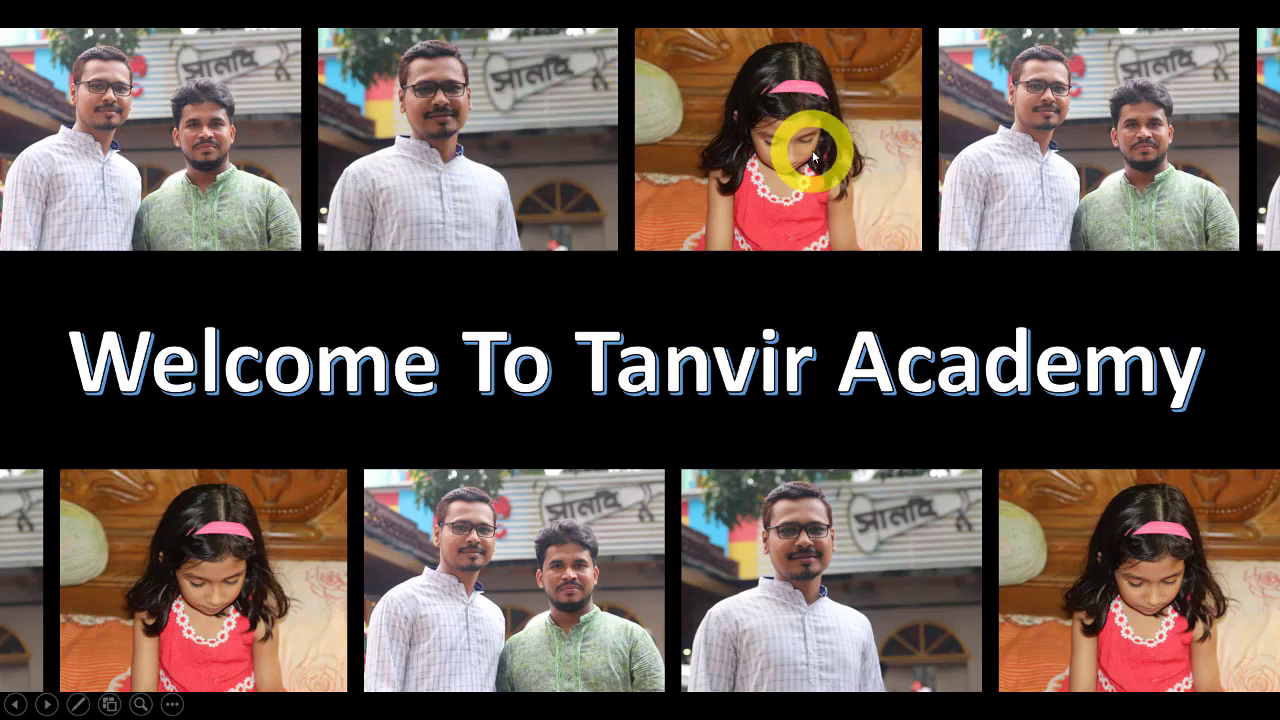
Click through the Welcome To Tanvir Academy slide show to its end, then replay it with F5
left_click(745, 326)
left_click(745, 326)
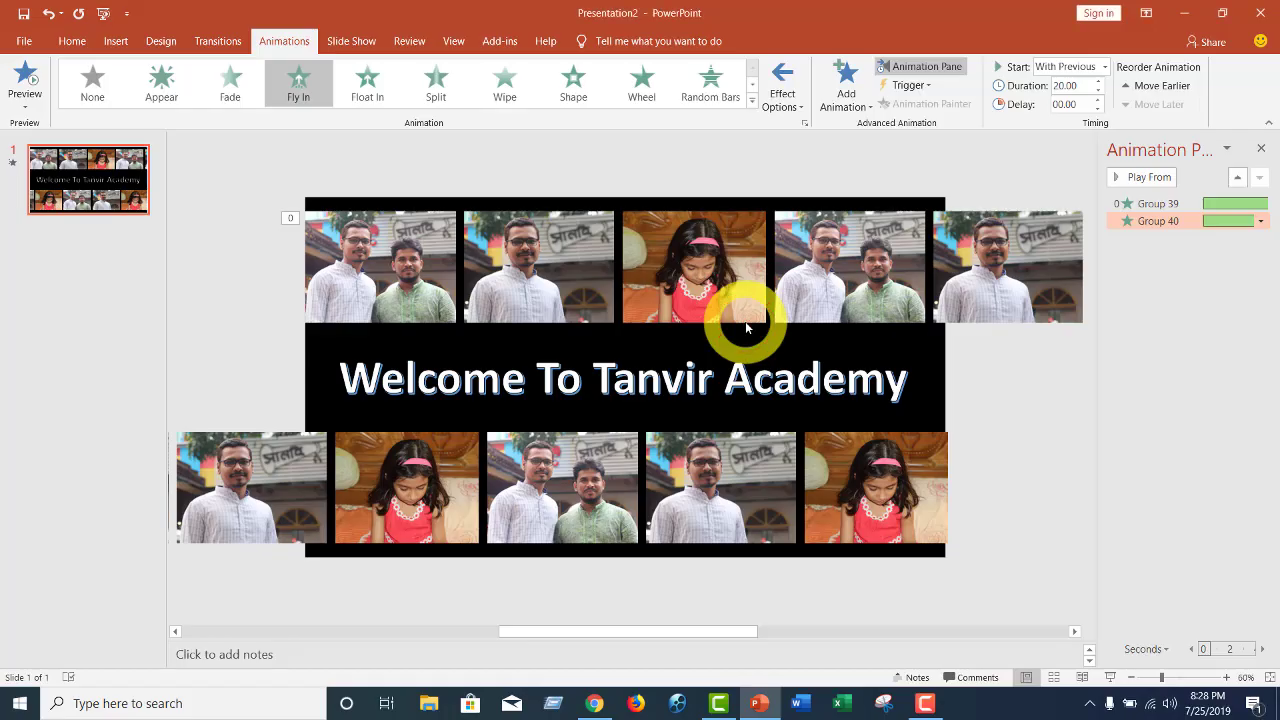
left_click(771, 337)
key("F5")
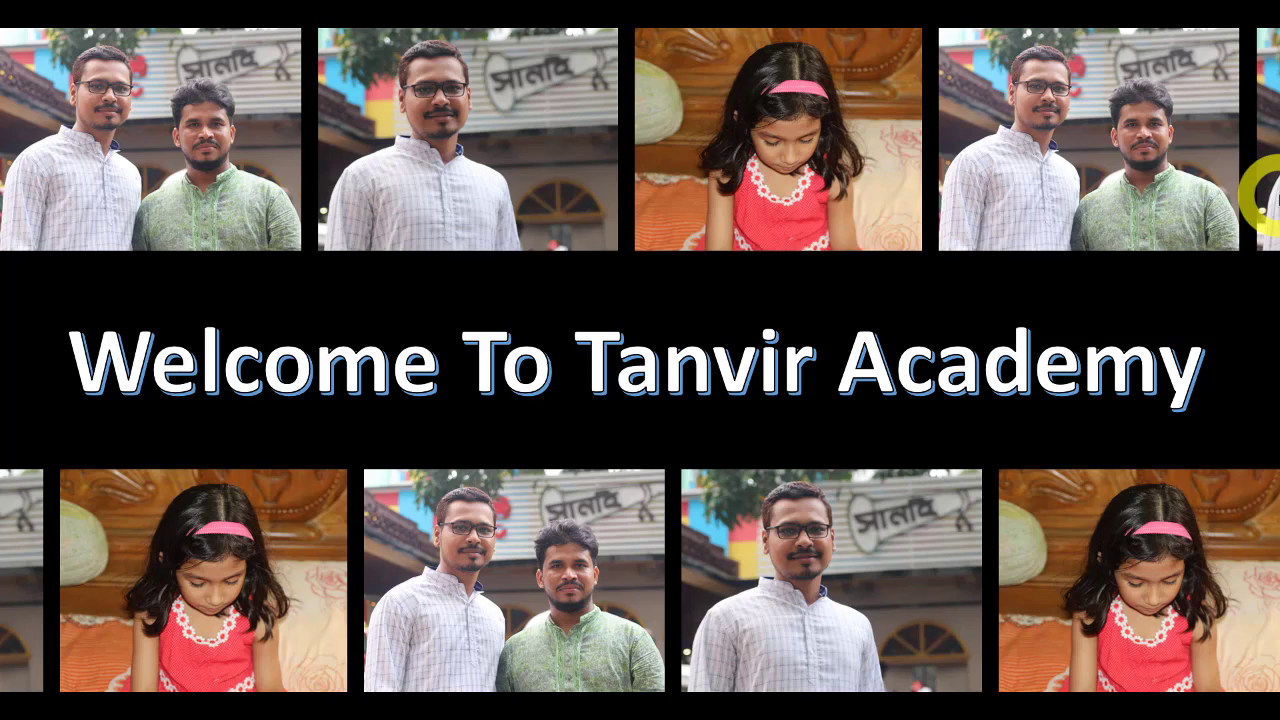
Exit the slide show and zoom out to see the photo strips beyond the slide
left_click(749, 294)
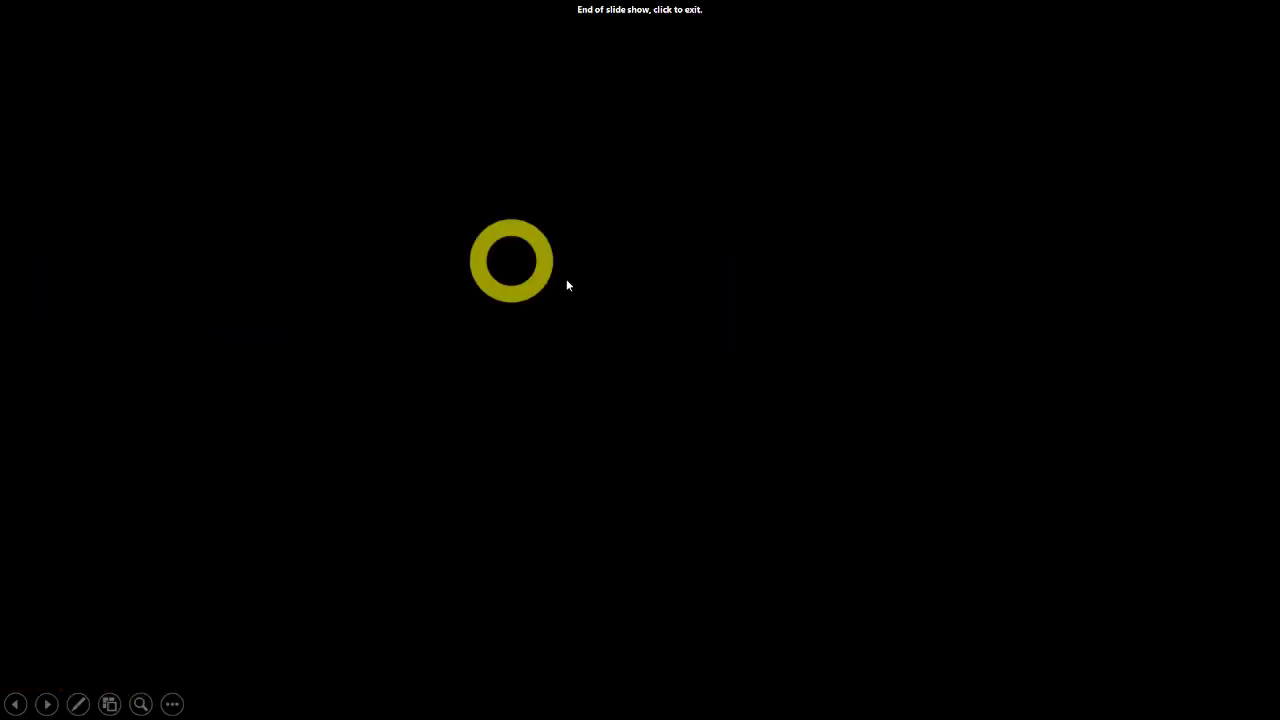
left_click(566, 285)
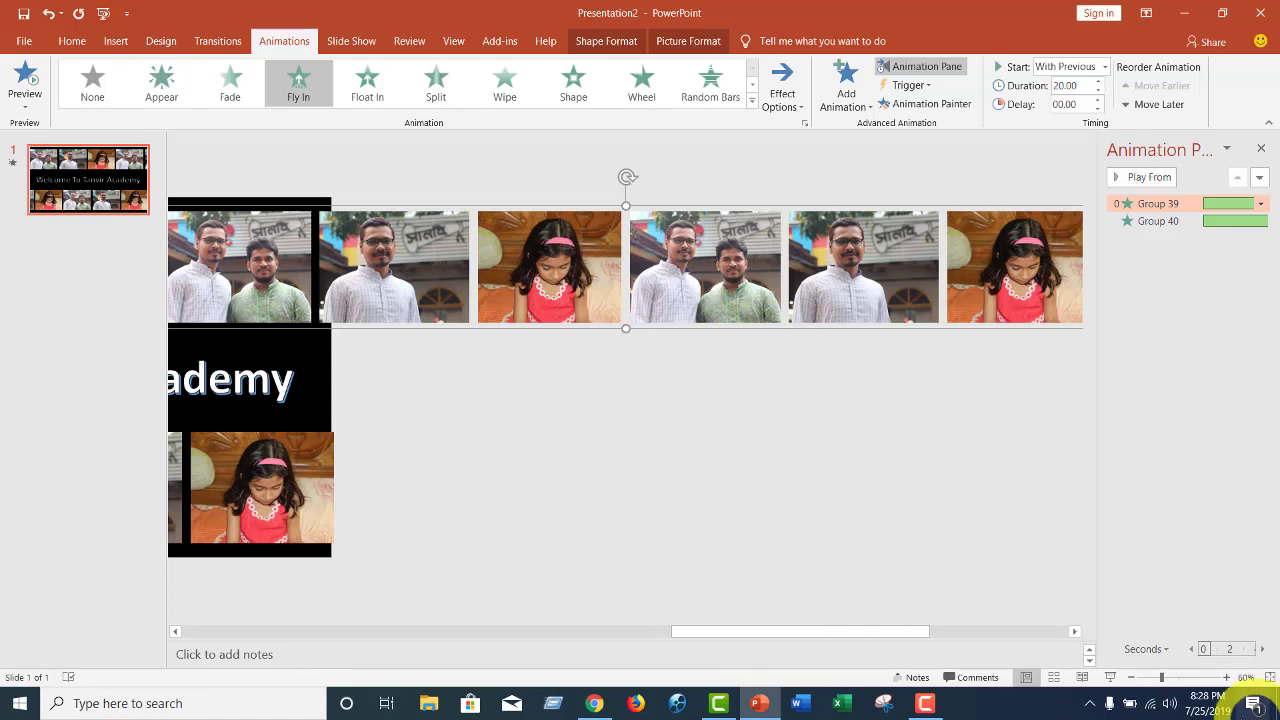
left_click(1132, 678)
left_click(1132, 678)
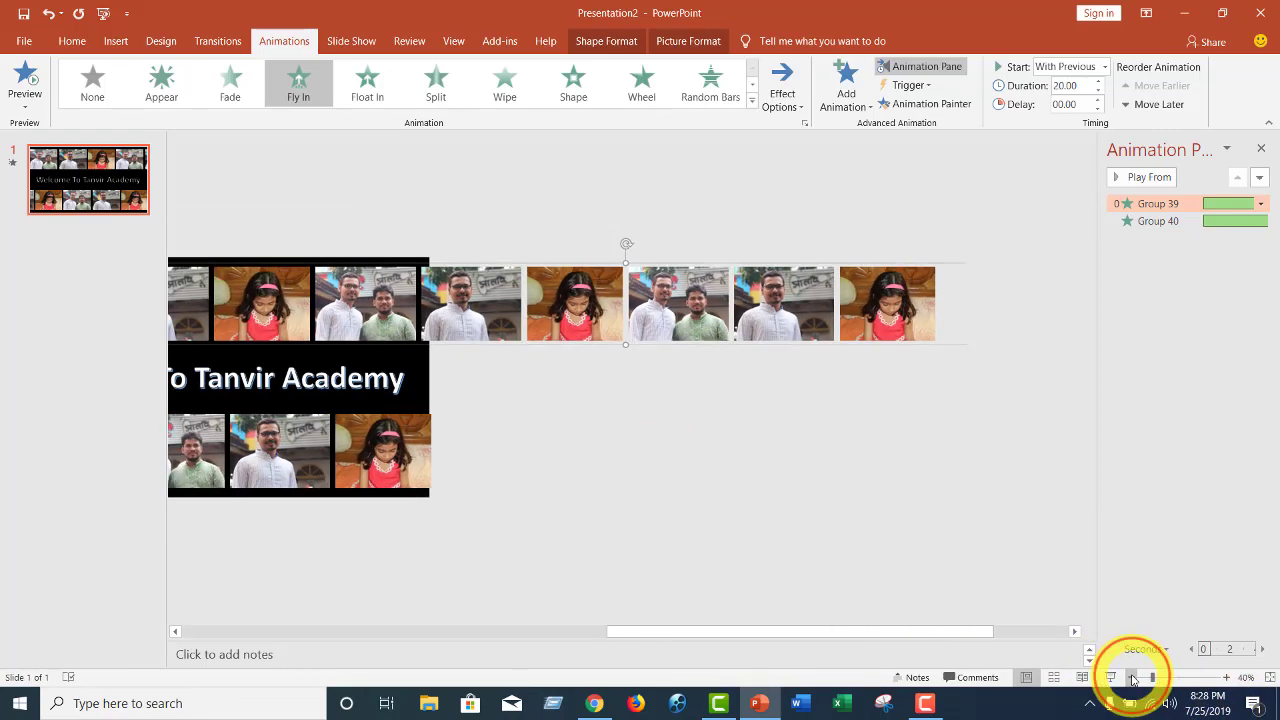
left_click(1131, 678)
left_click(1130, 678)
left_click(1129, 678)
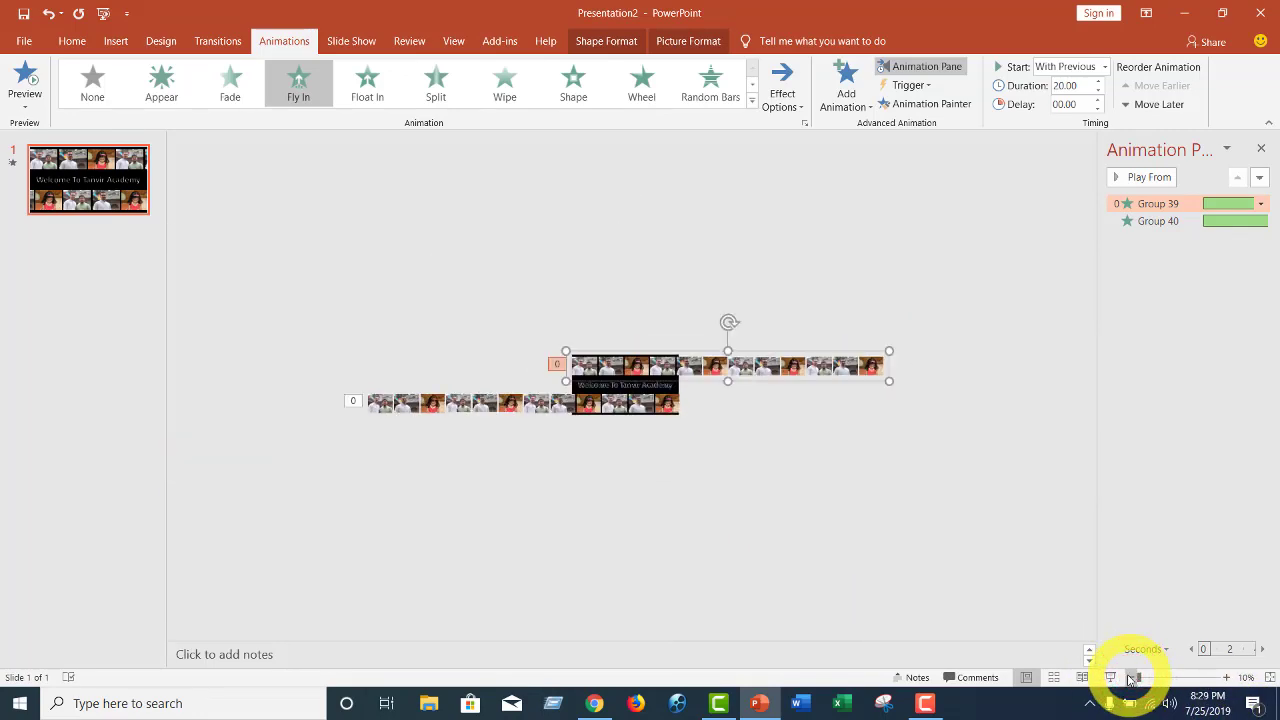
left_click(1226, 678)
left_click(1226, 678)
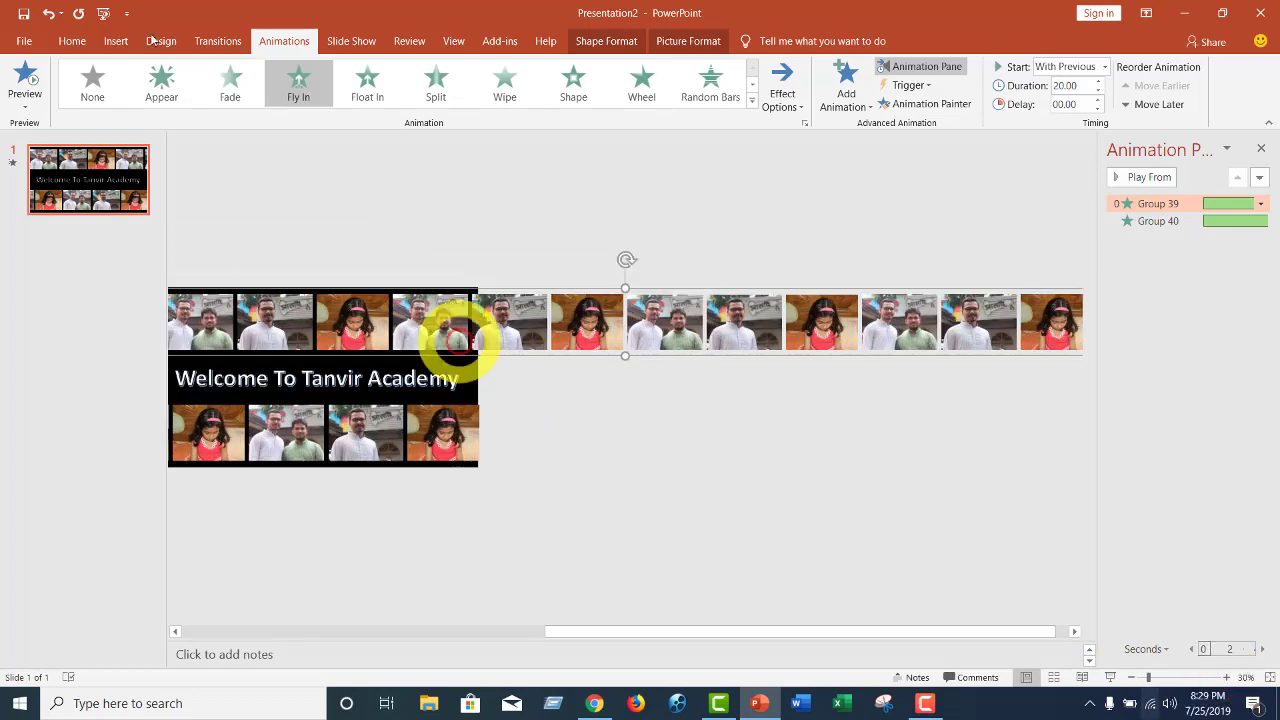
Create a new blank presentation from the File menu
left_click(24, 41)
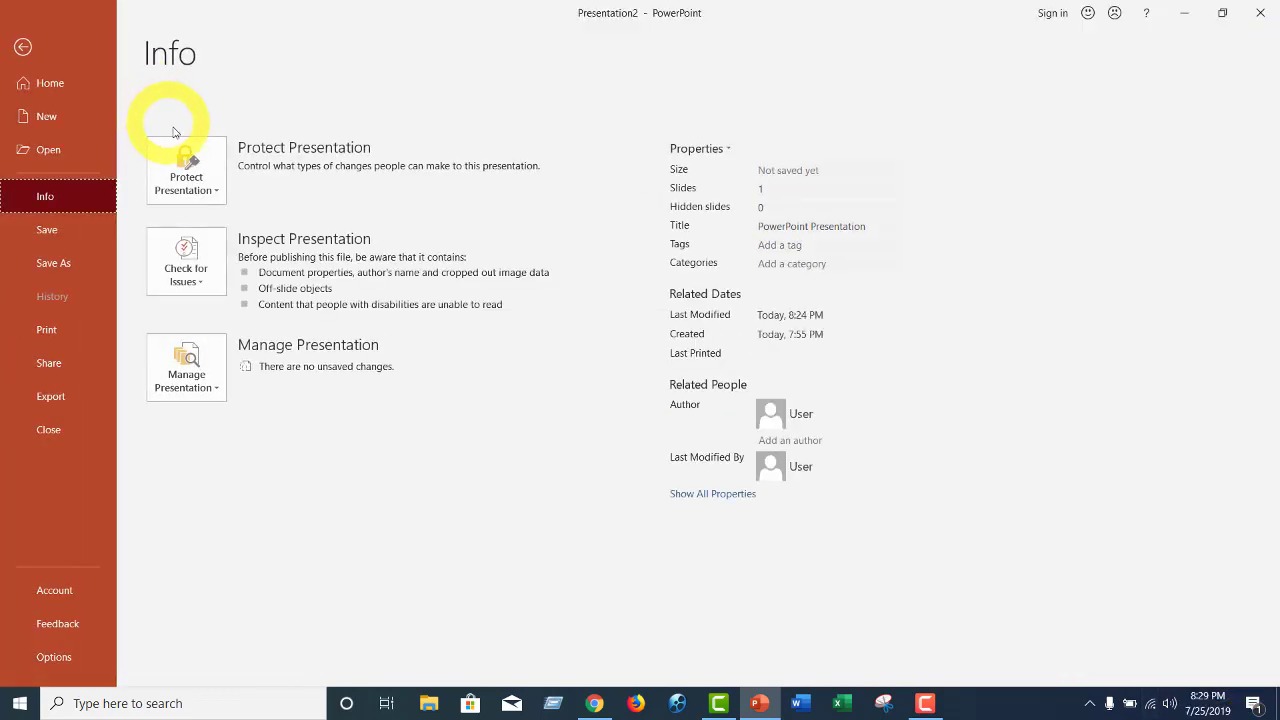
left_click(97, 120)
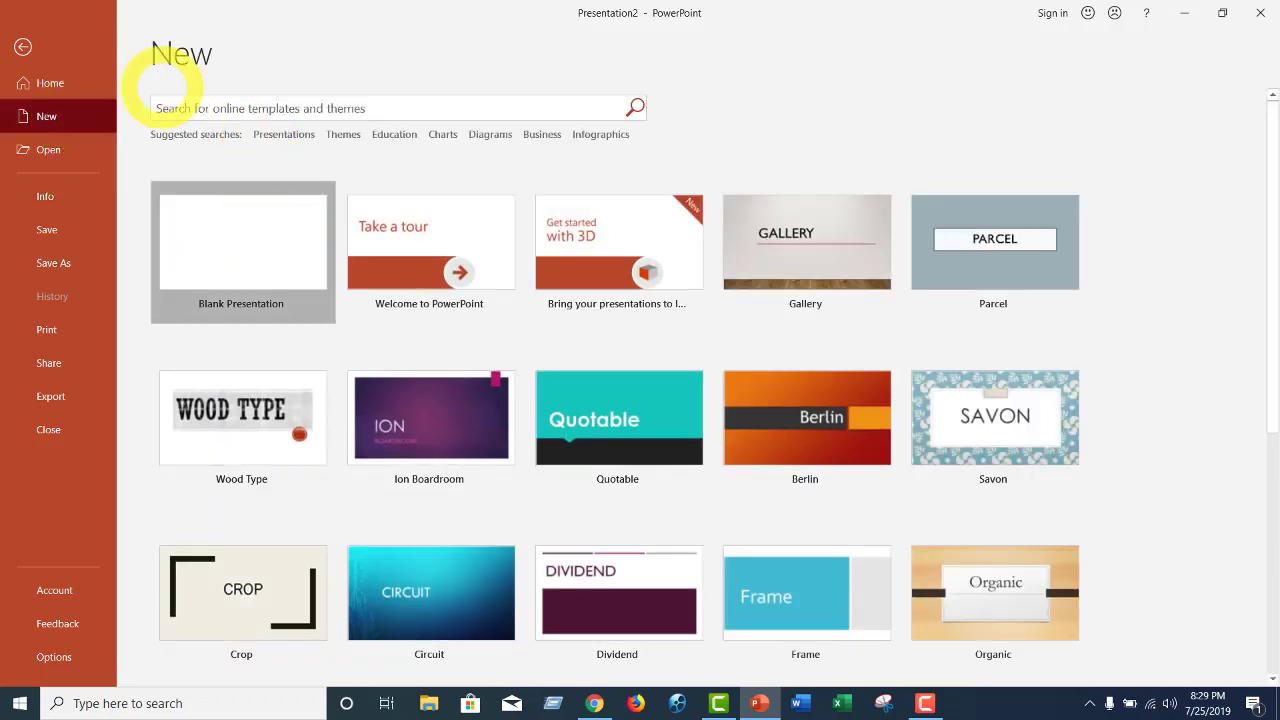
key("Escape")
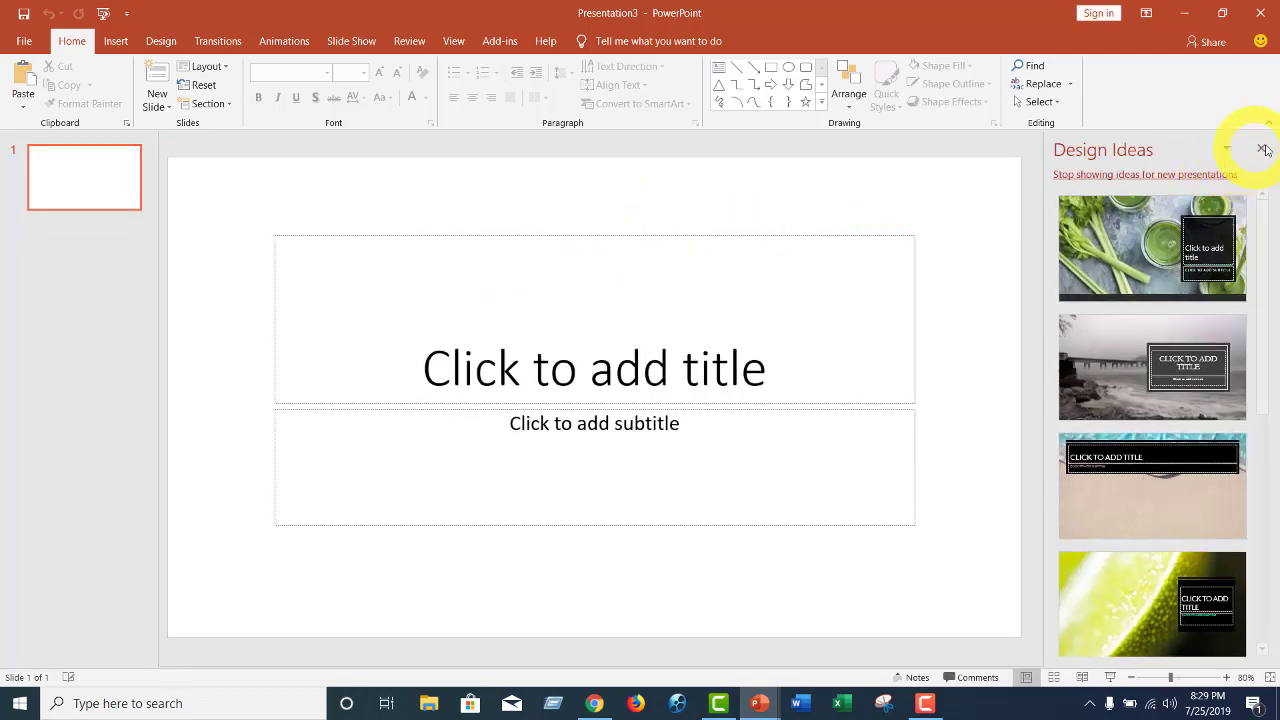
Close Design Ideas and delete the title and subtitle placeholders
left_click(1263, 148)
left_click(868, 222)
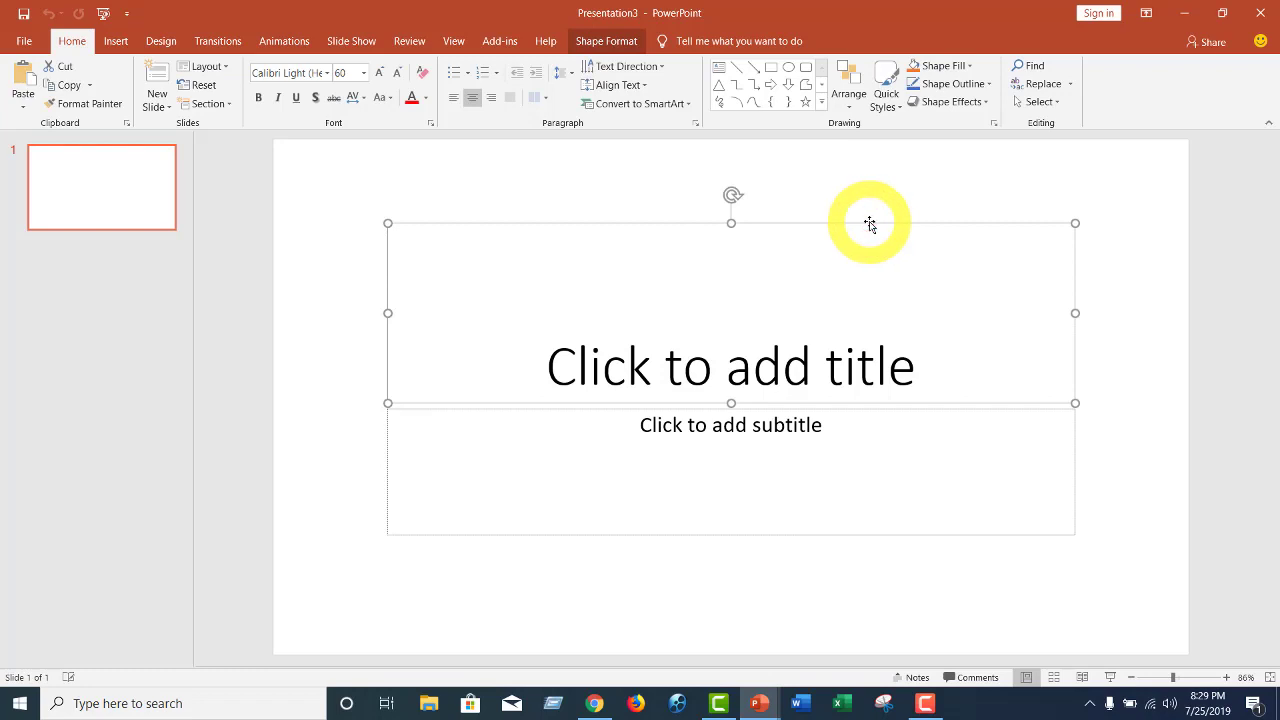
key("Delete")
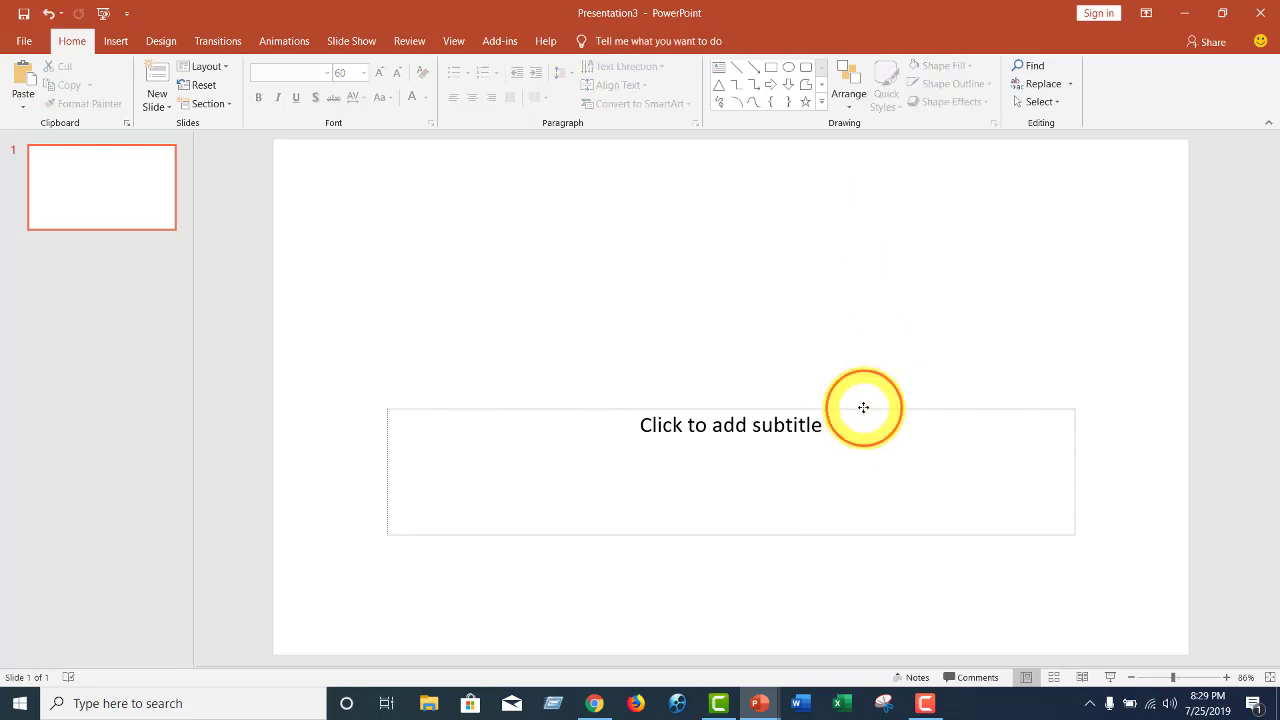
left_click(863, 408)
key("Delete")
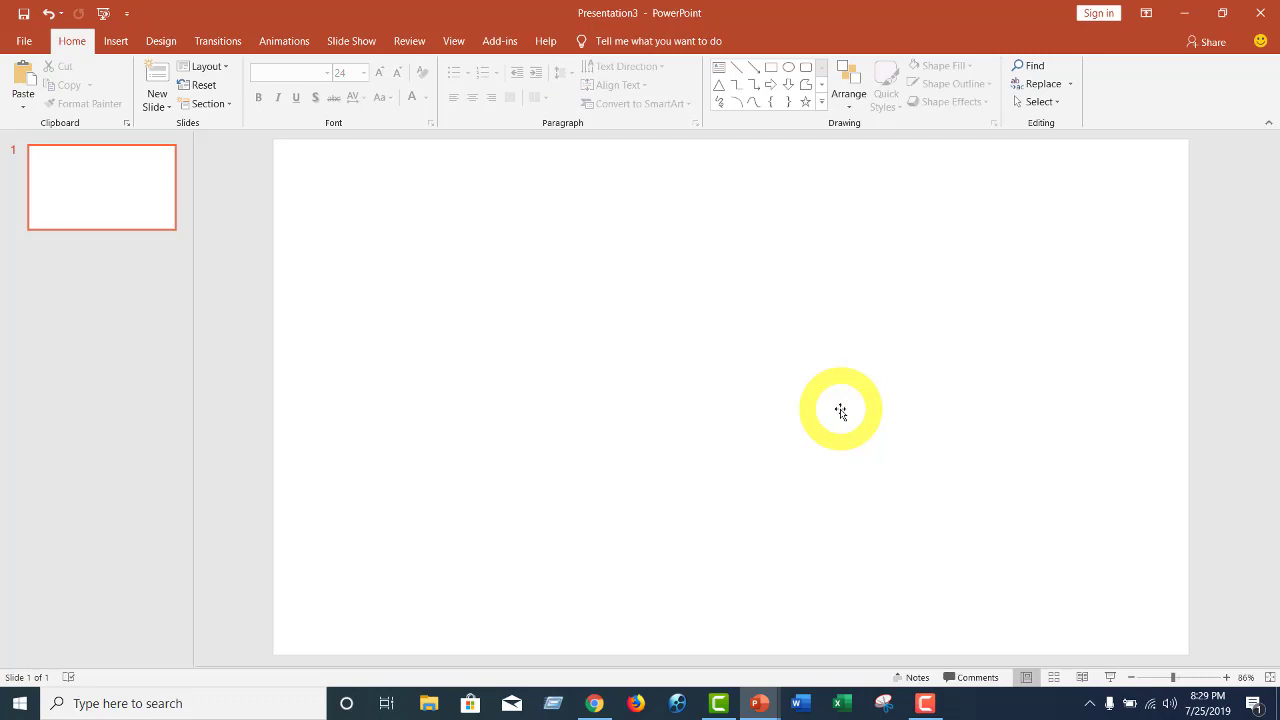
left_click(571, 223)
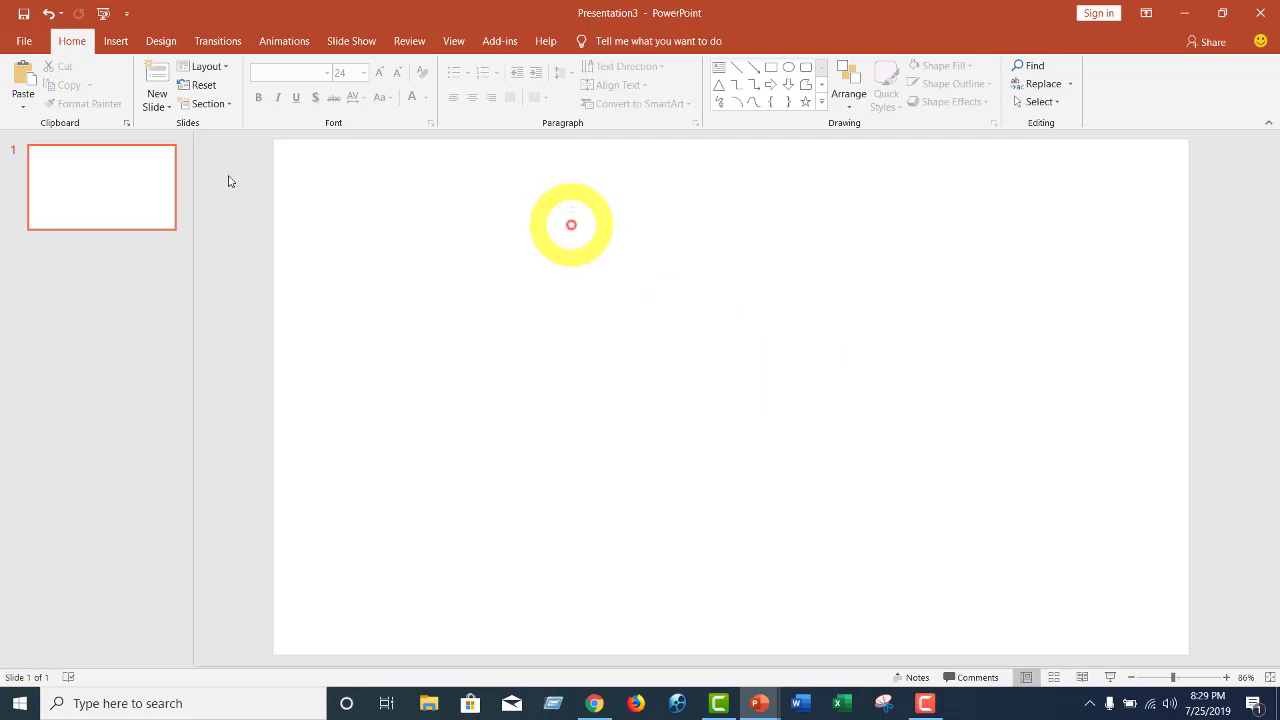
left_click(55, 177)
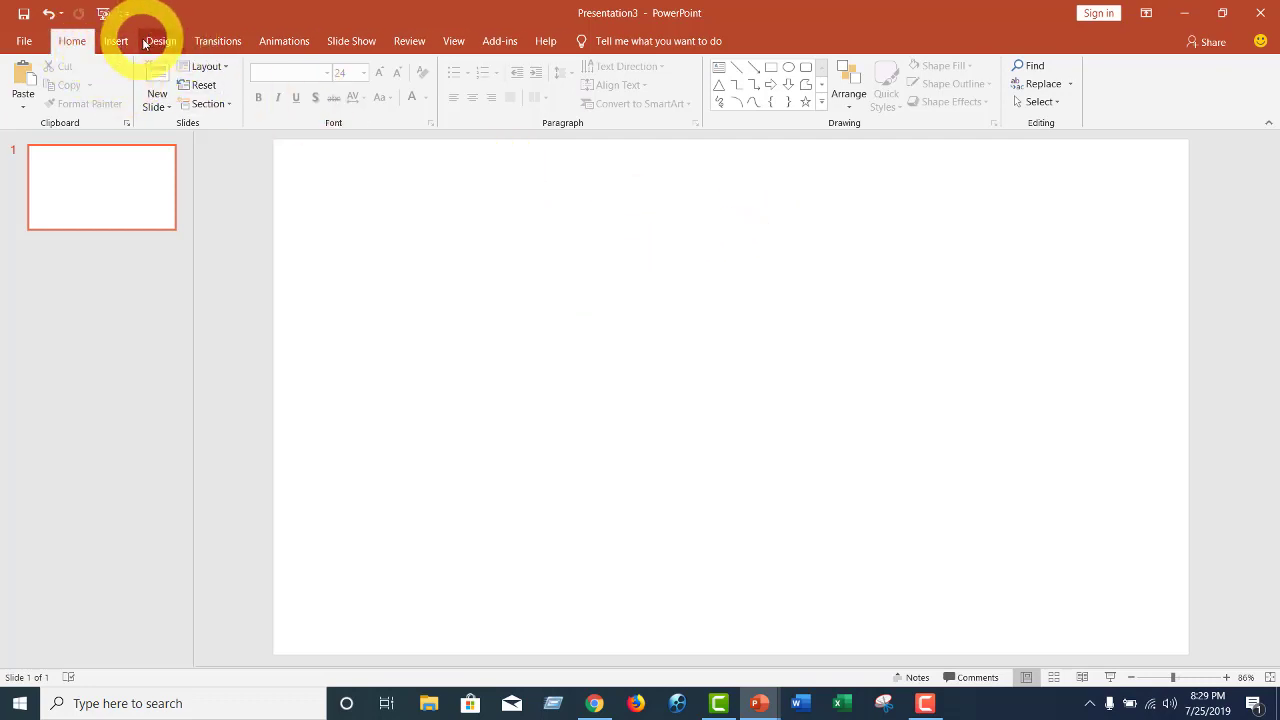
Apply the black Design variant to give the slide a black background
left_click(166, 44)
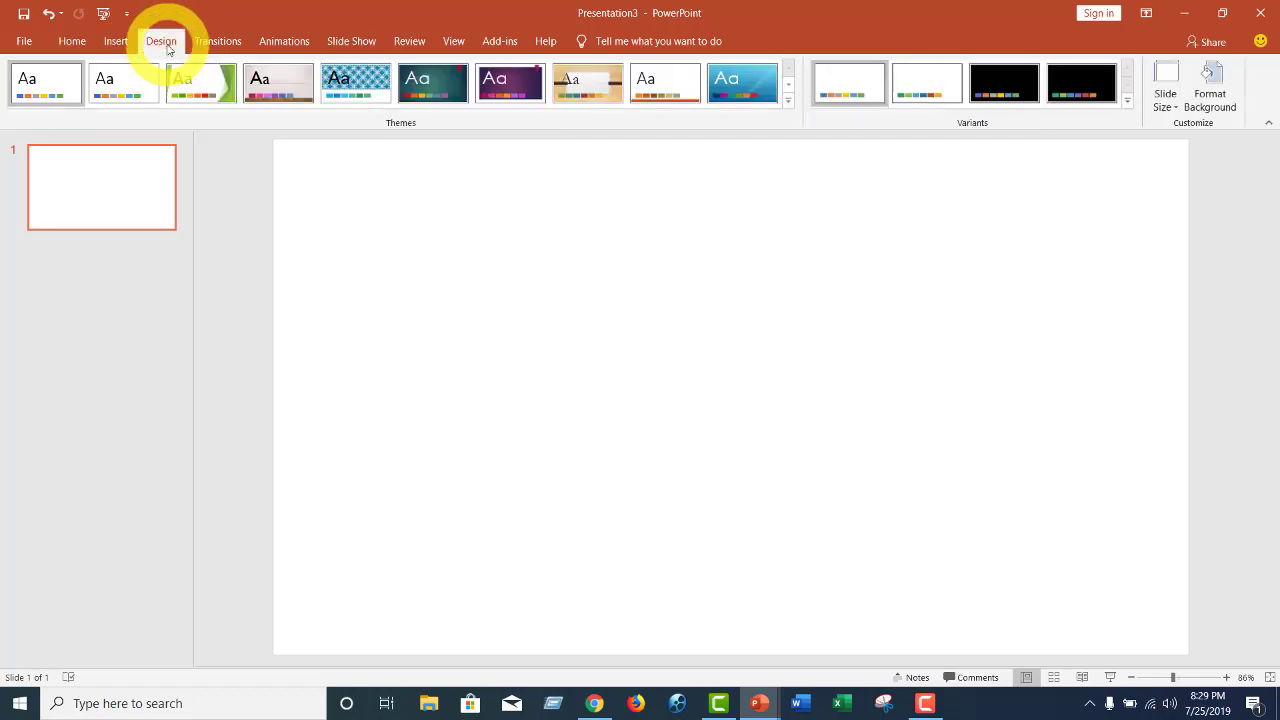
left_click(1020, 78)
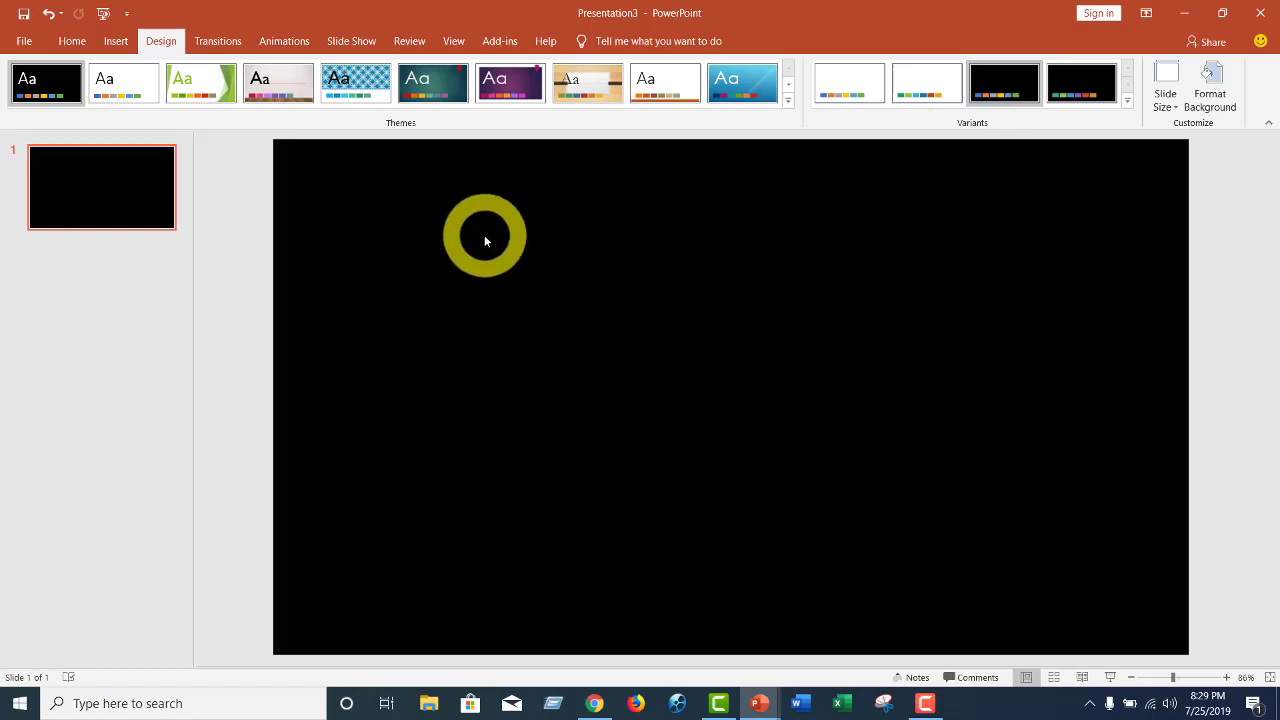
left_click(116, 45)
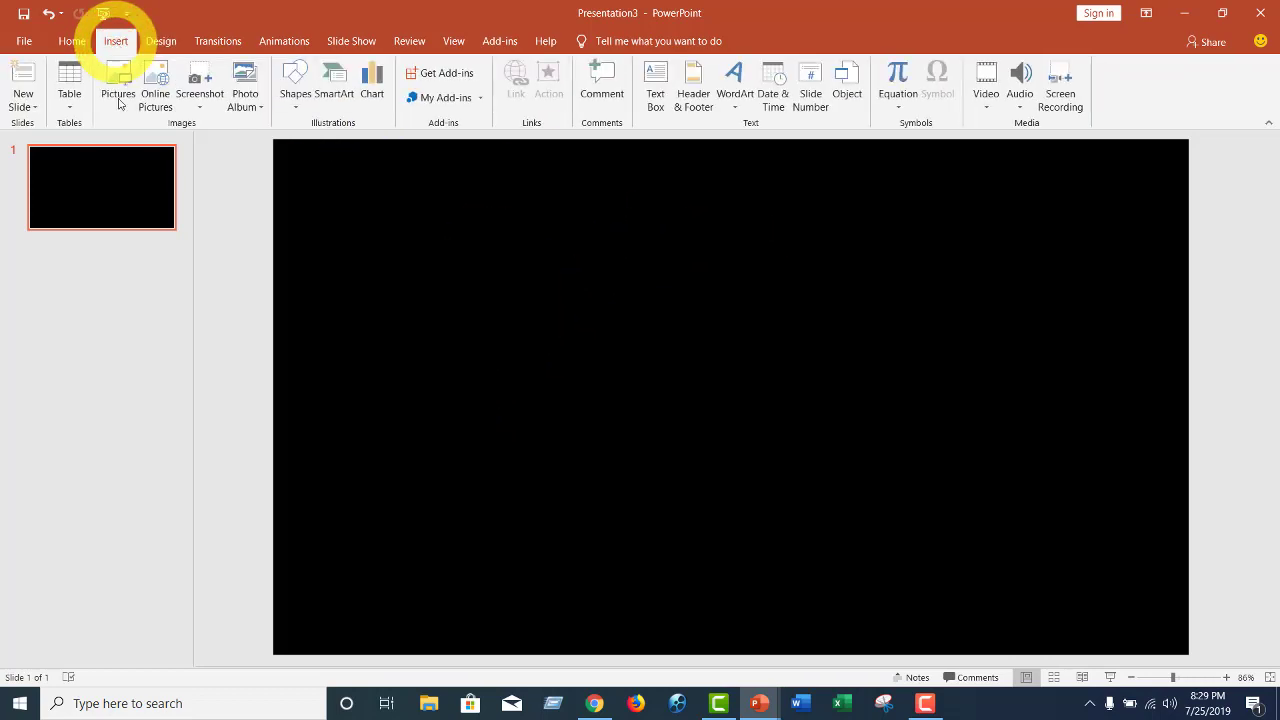
Insert the picture IMG_0527 of two men from the Pictures file list
left_click(118, 92)
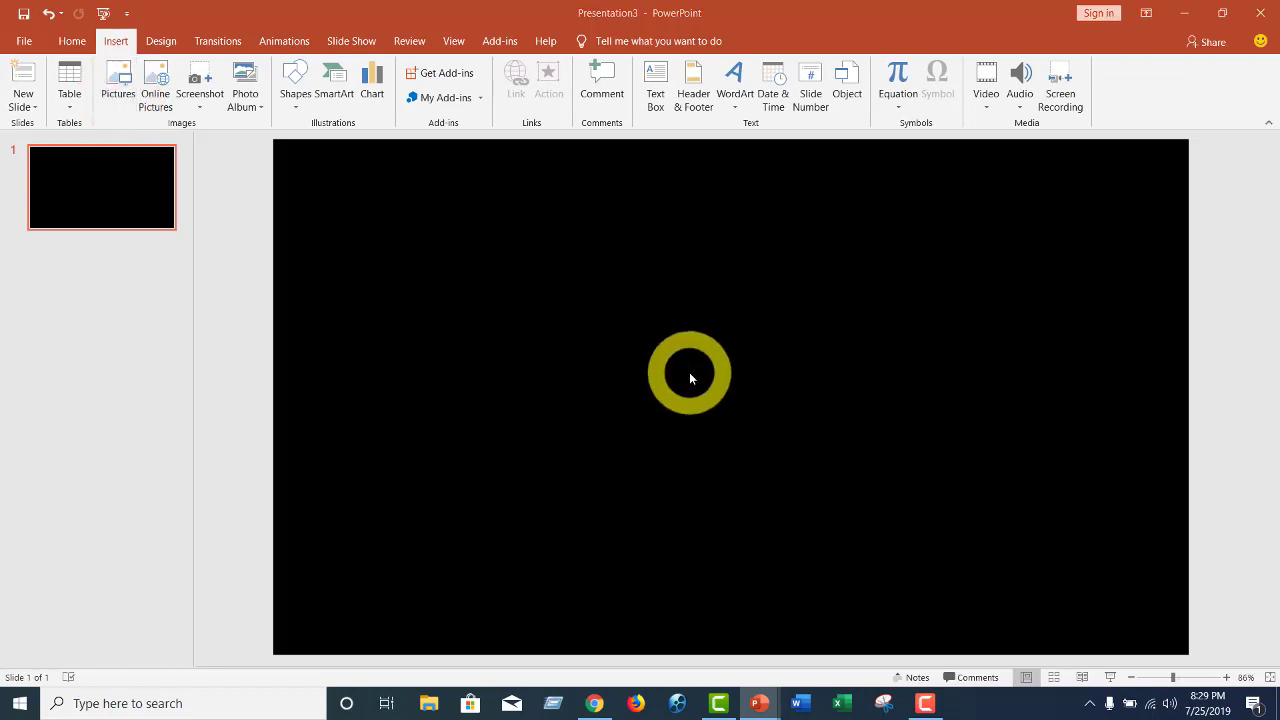
scroll(486, 257, "down", 3)
scroll(486, 271, "down", 5)
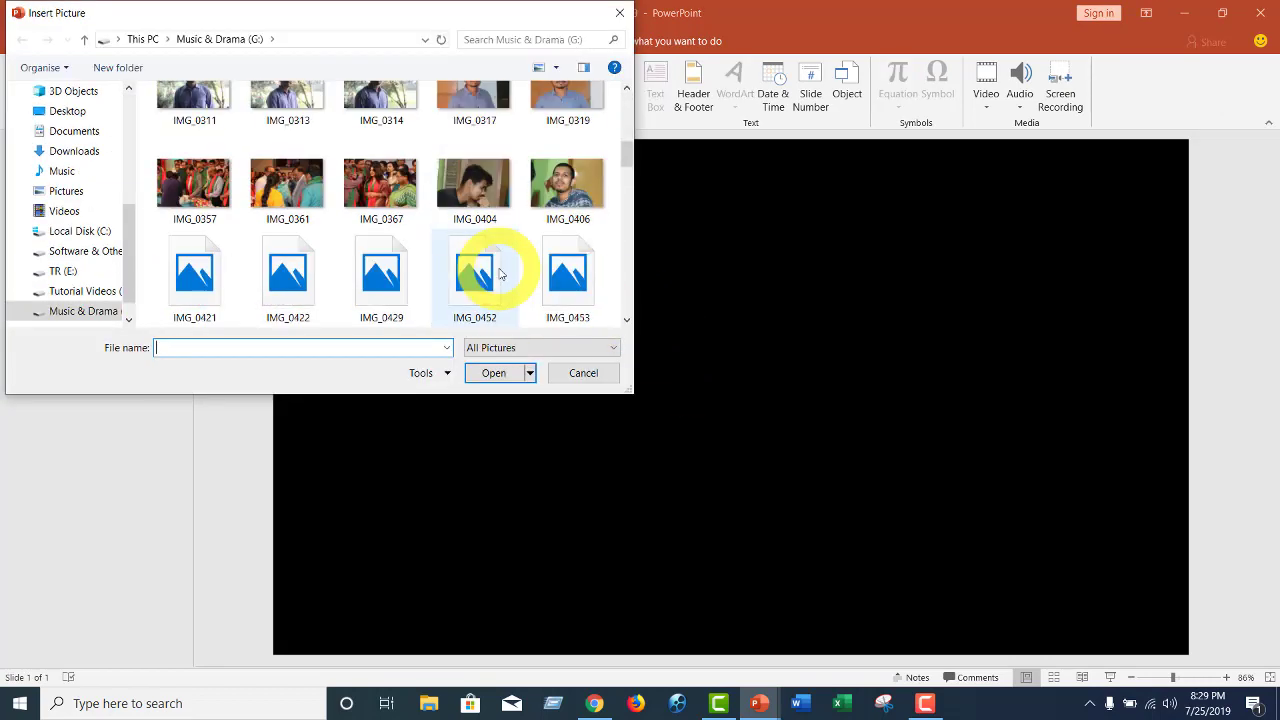
scroll(491, 271, "down", 5)
scroll(502, 273, "down", 3)
scroll(502, 273, "down", 4)
scroll(502, 273, "down", 4)
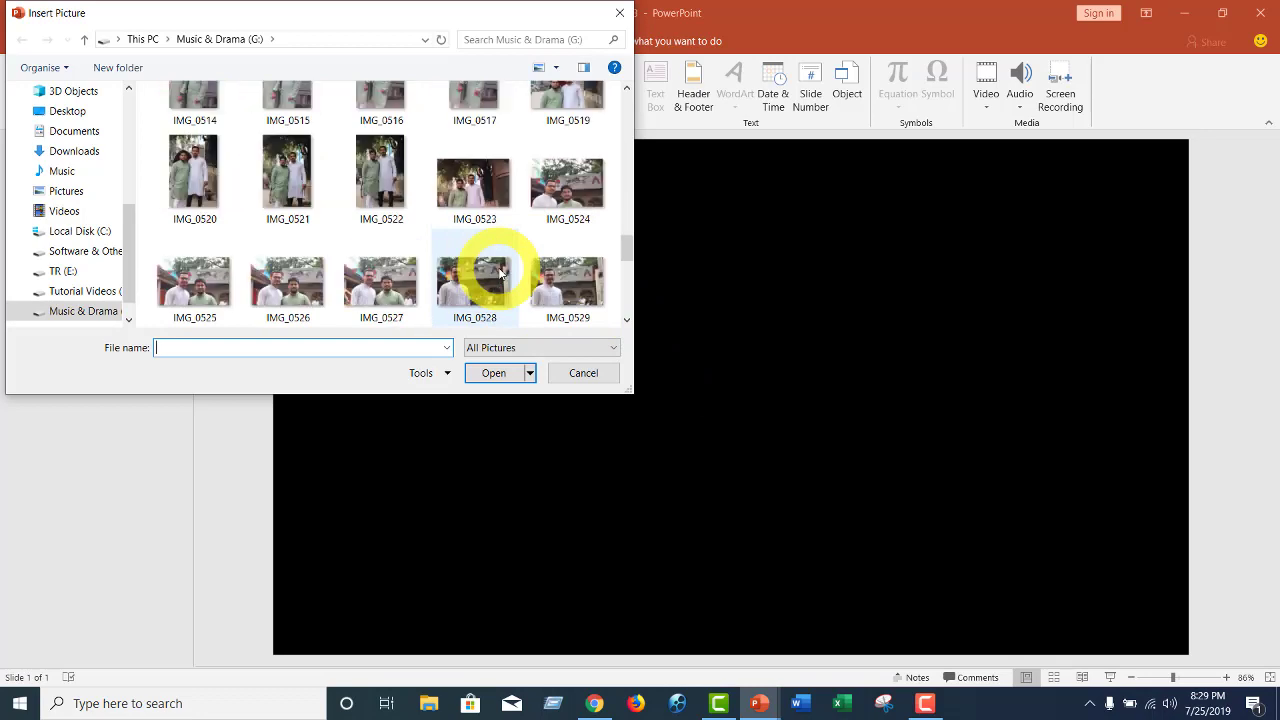
scroll(502, 273, "down", 2)
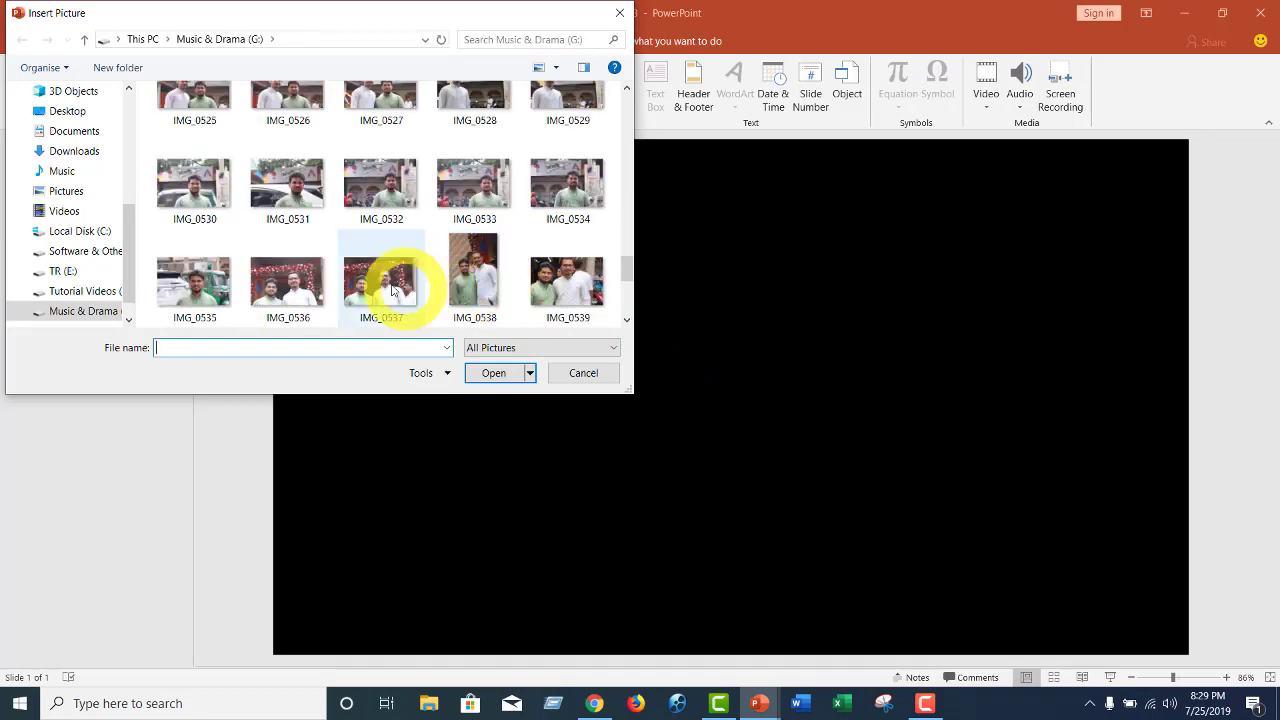
scroll(385, 250, "up", 1)
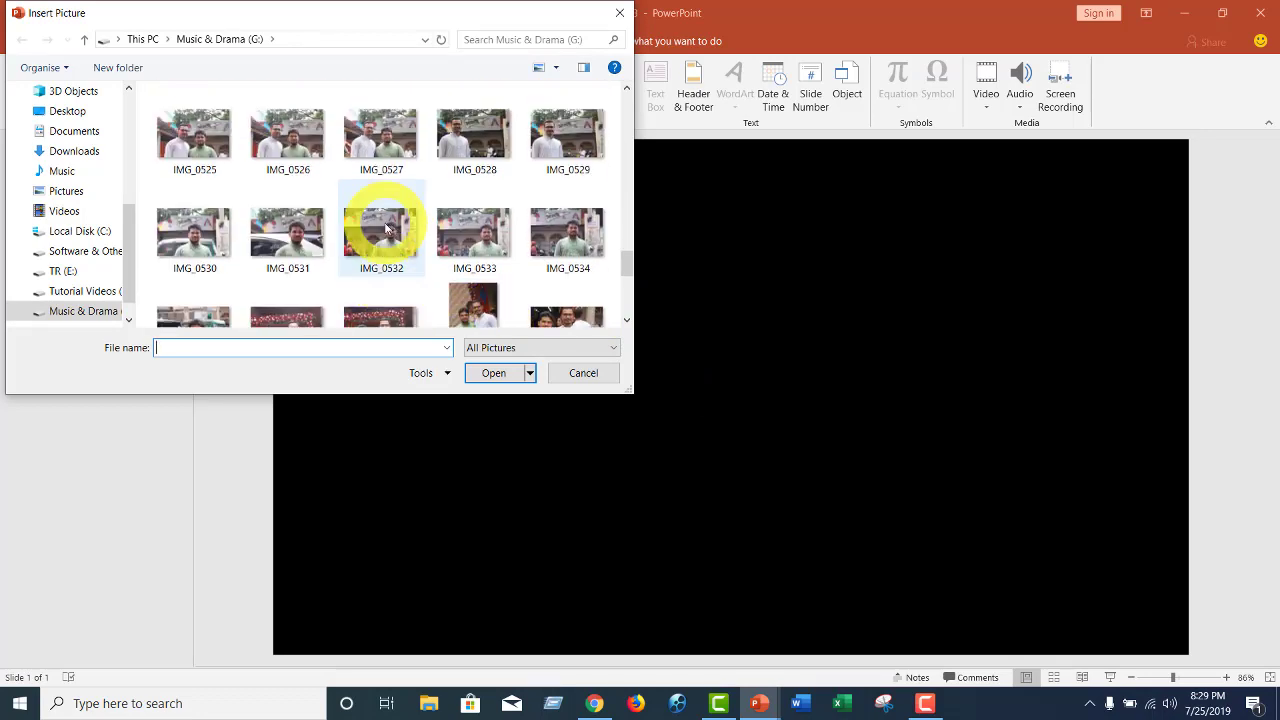
double_click(403, 160)
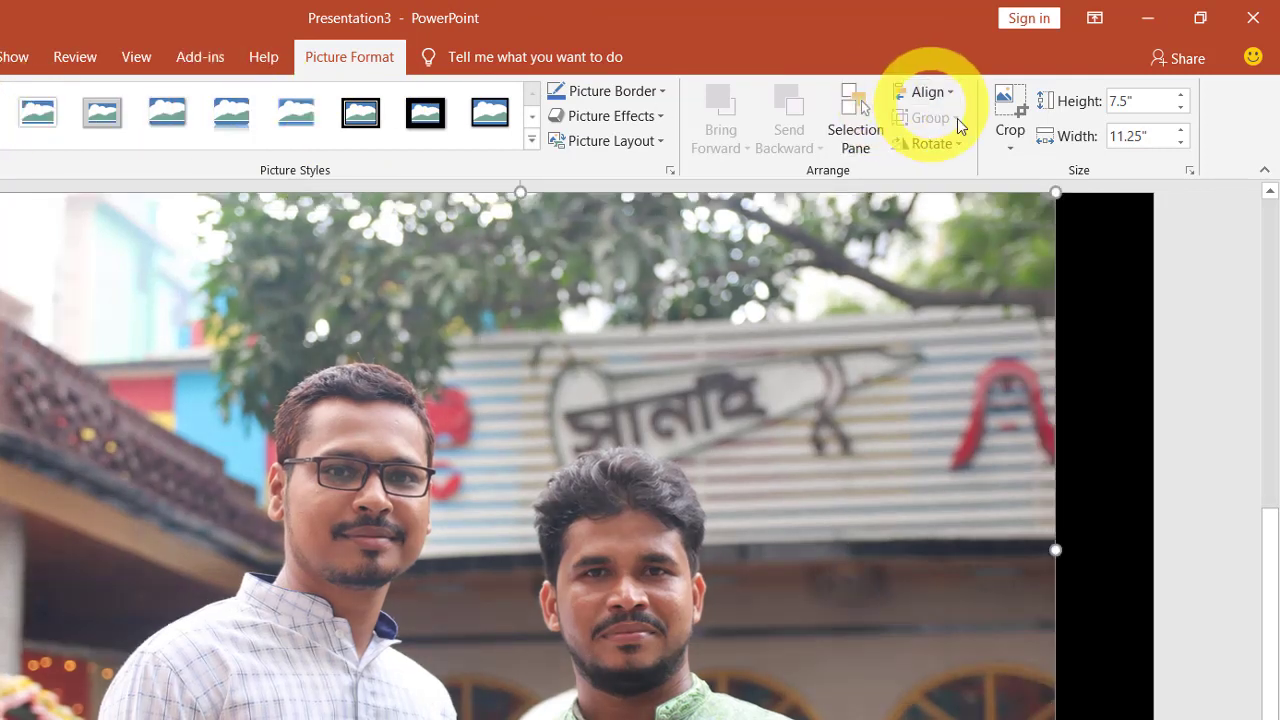
Crop the two-man photo's left, right and top edges
left_click(1013, 155)
left_click(1030, 170)
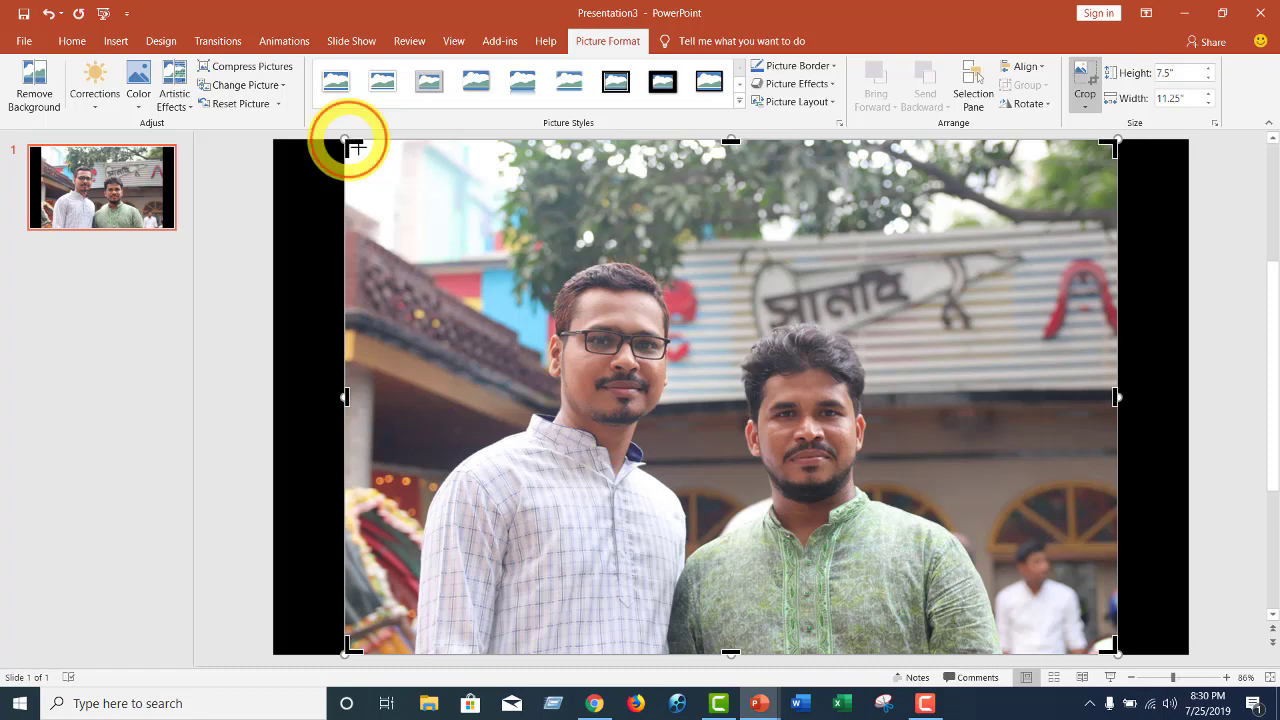
left_click_drag(357, 148, 416, 180)
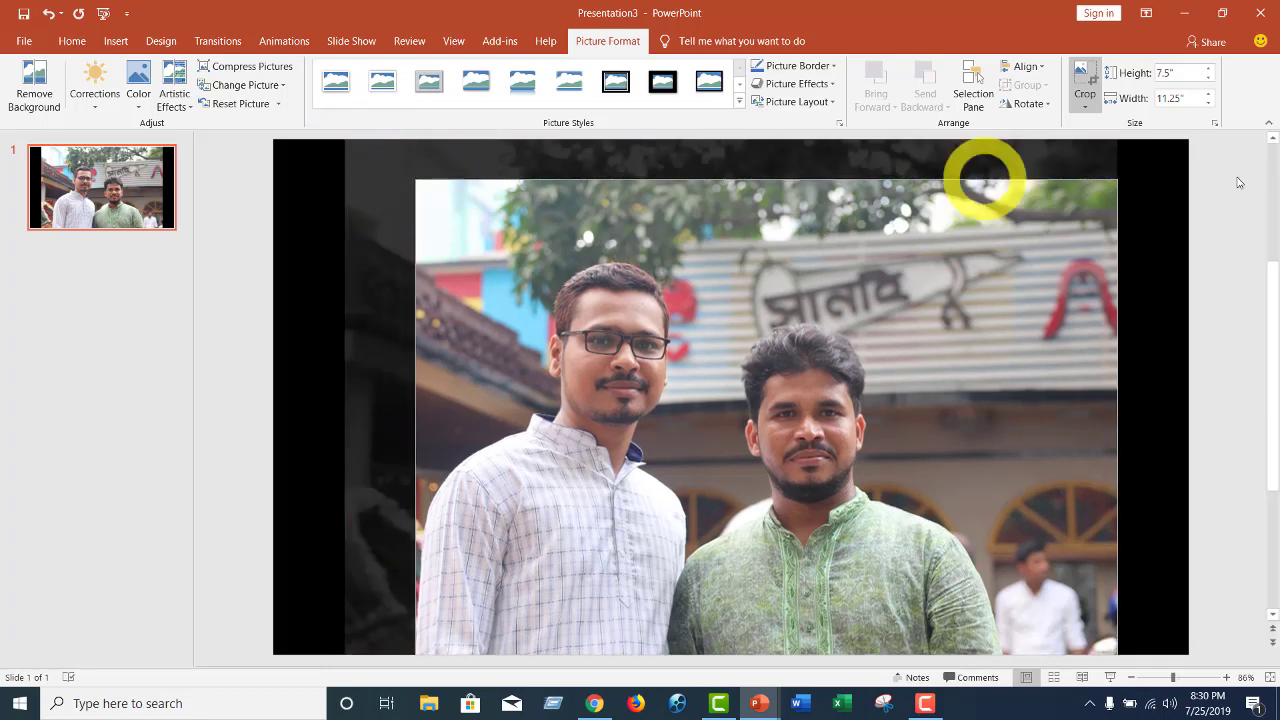
left_click_drag(1117, 181, 1000, 198)
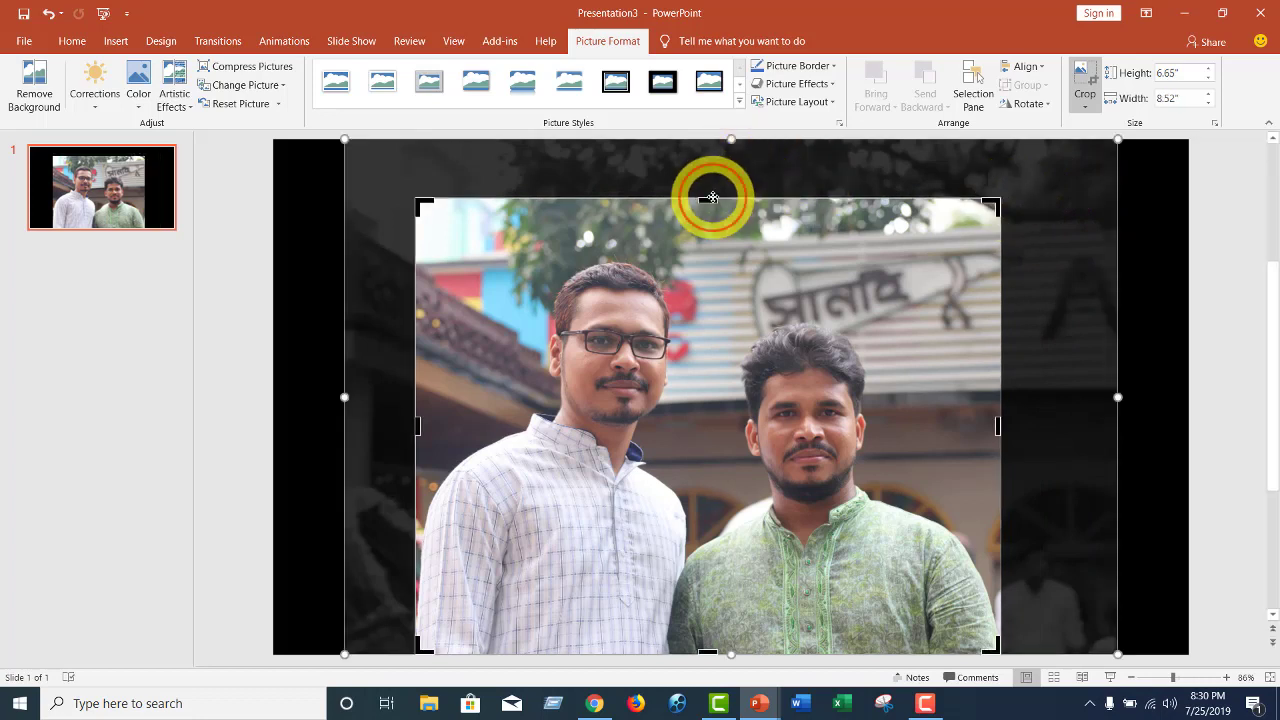
left_click_drag(707, 198, 706, 256)
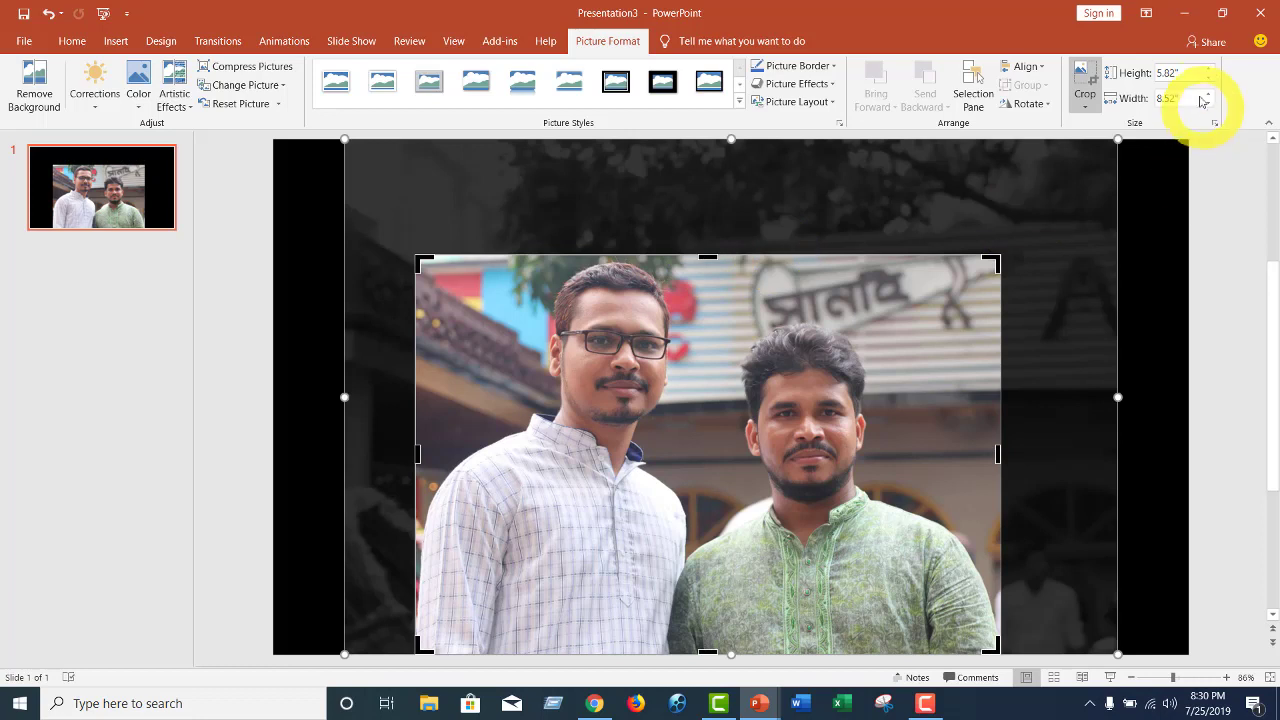
left_click(1087, 80)
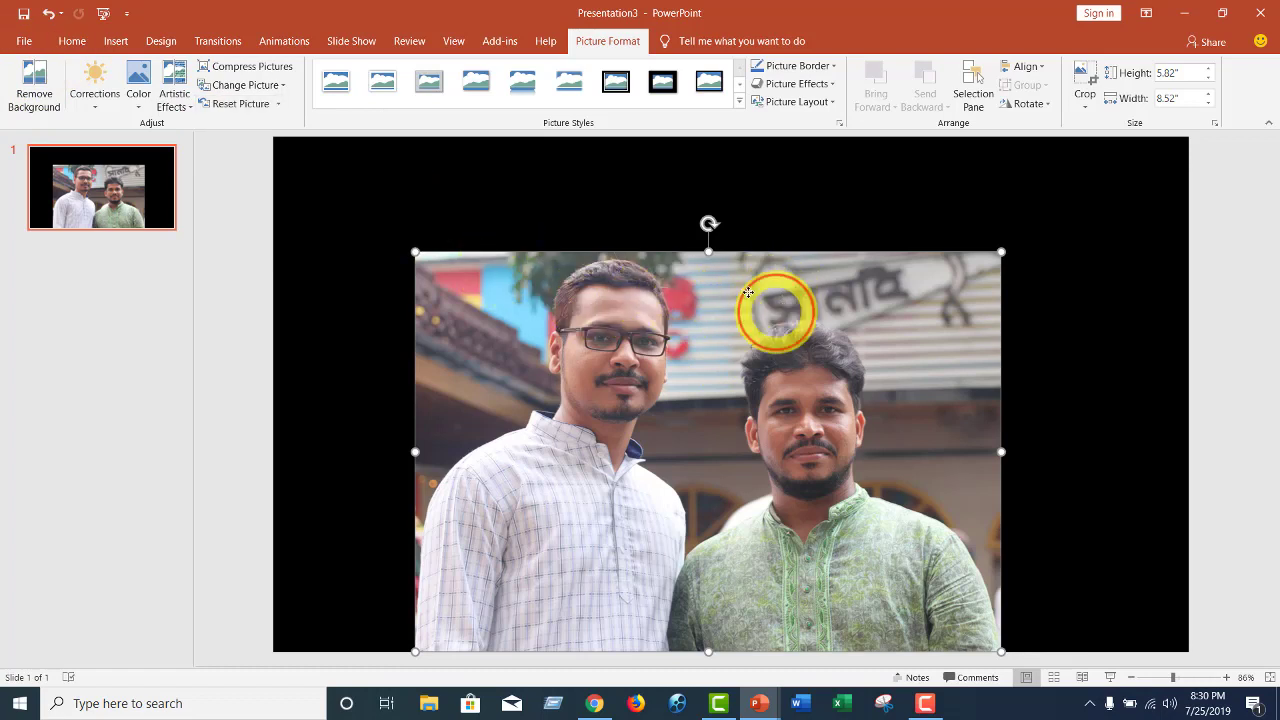
Shrink the photo to 1.51" by 2.2" and move it into the slide's top-left corner
left_click_drag(777, 309, 728, 250)
key("alt")
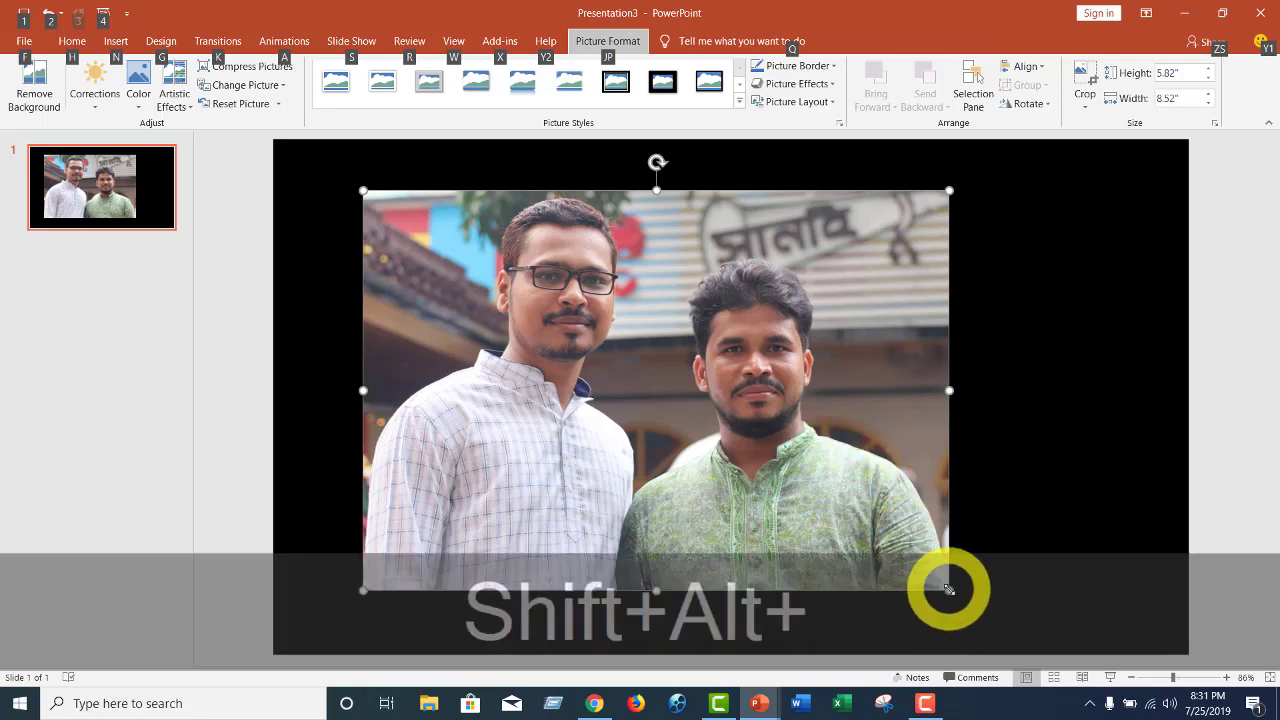
left_click(905, 548)
left_click_drag(905, 548, 517, 291)
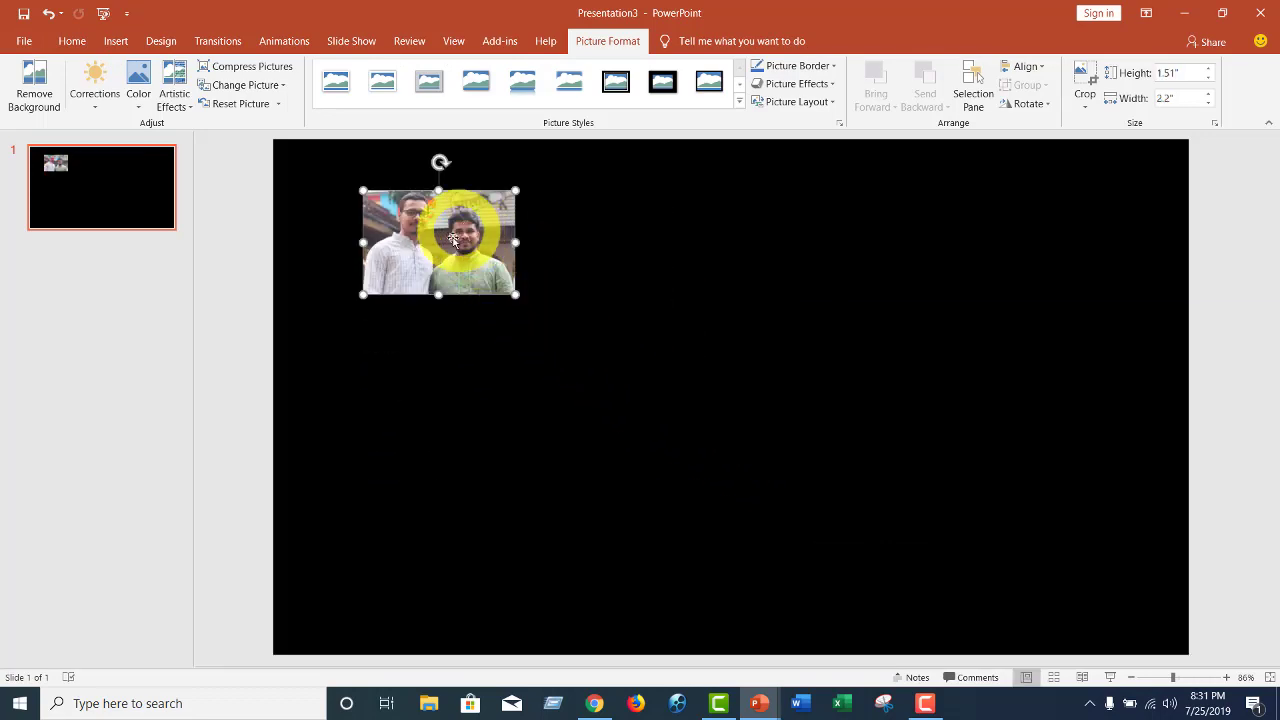
left_click_drag(430, 237, 366, 207)
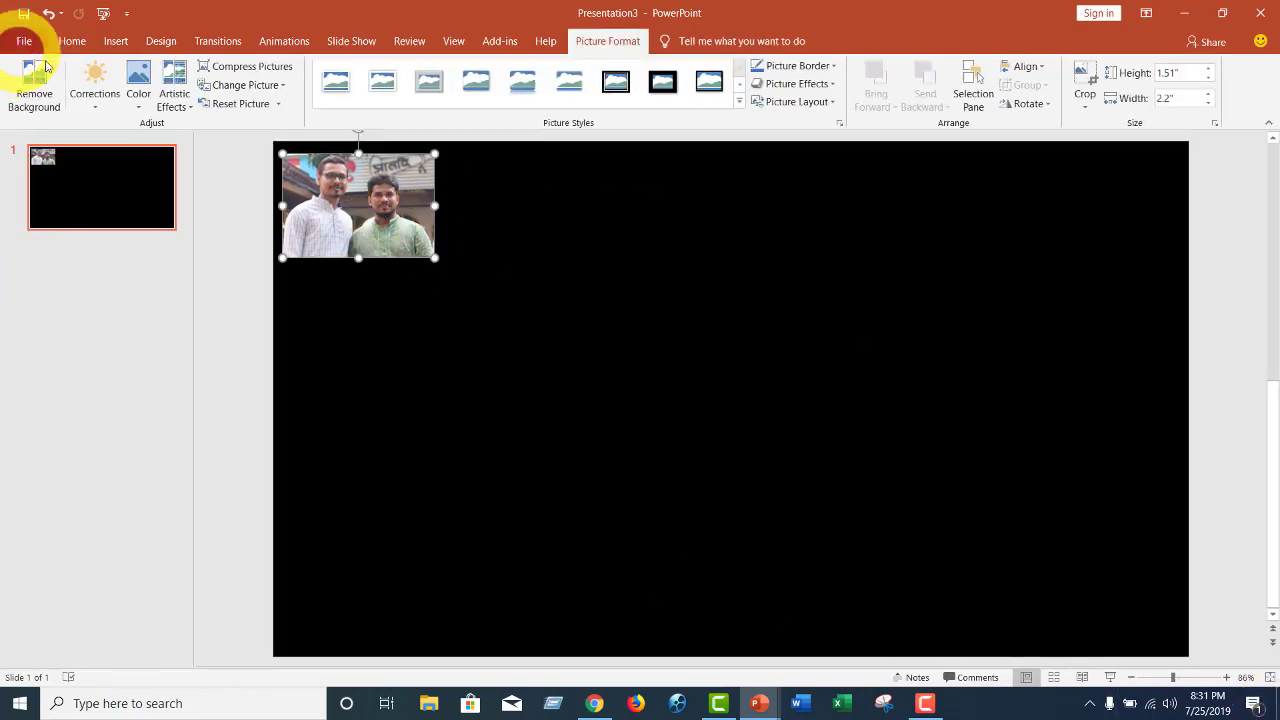
Insert the picture IMG_0469 of the man in a green kurta
left_click(112, 40)
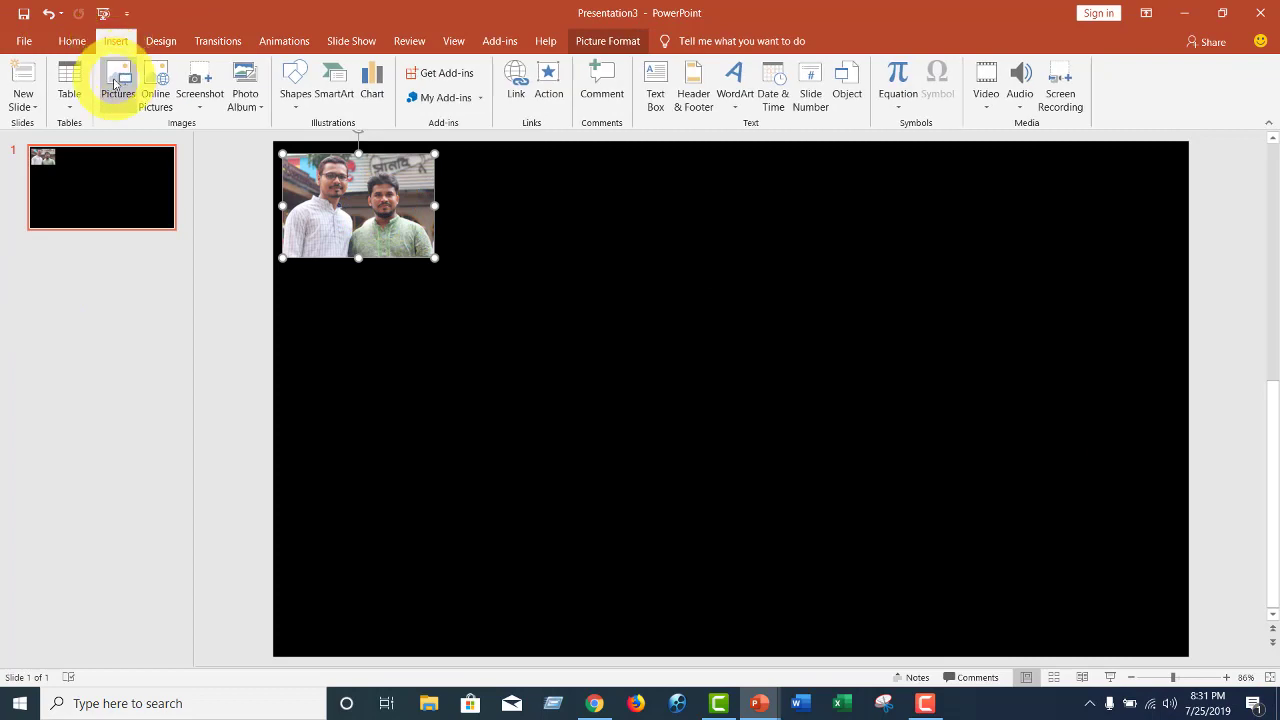
left_click(115, 85)
scroll(386, 246, "down", 2)
scroll(386, 246, "down", 2)
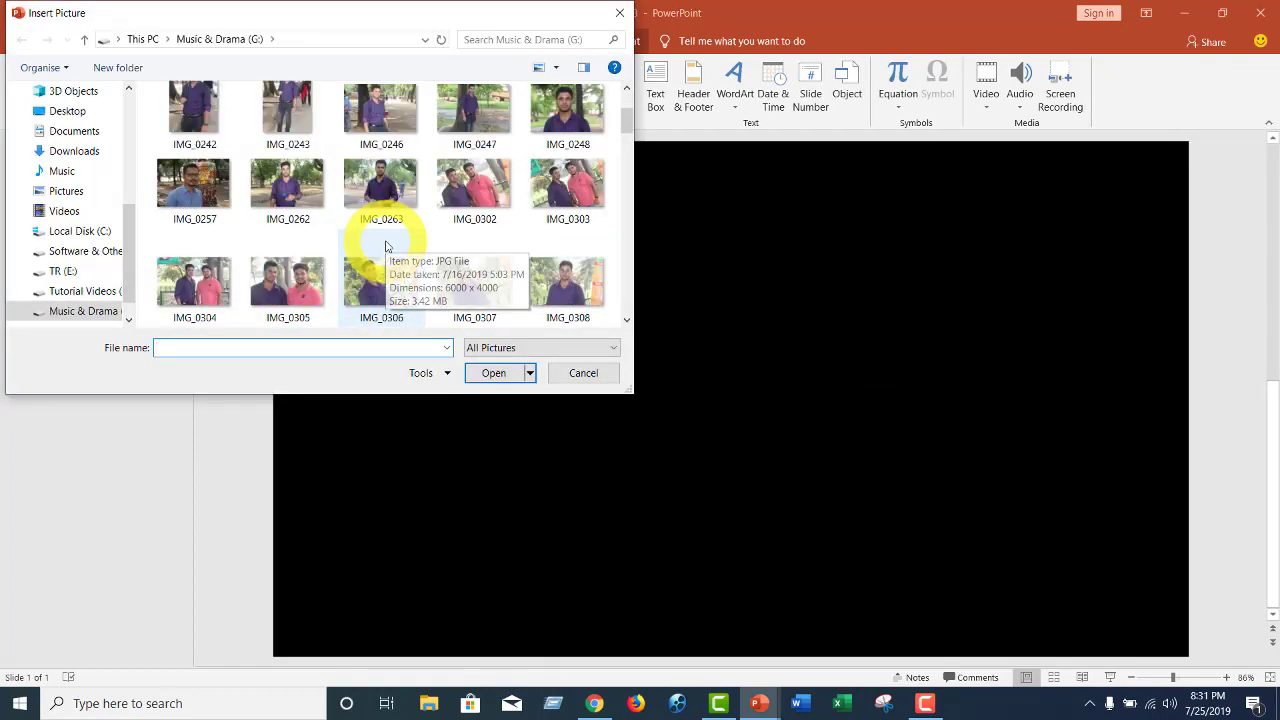
scroll(525, 257, "up", 5)
scroll(600, 285, "down", 5)
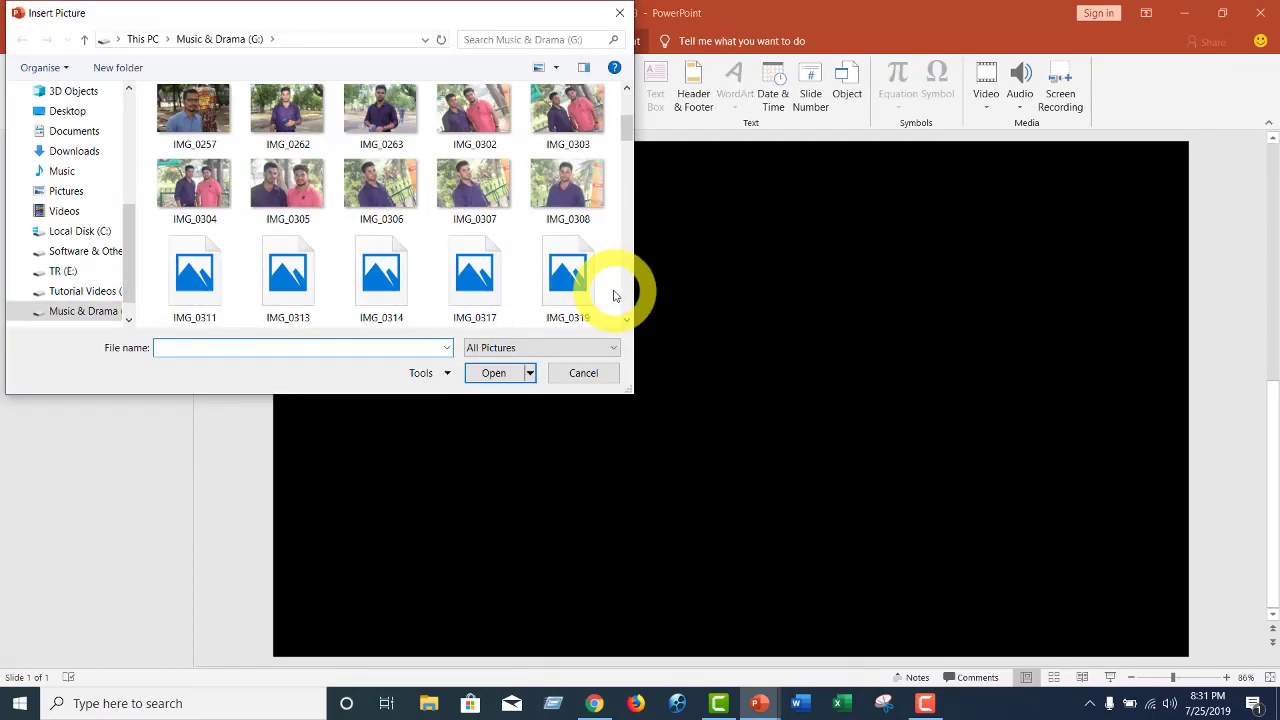
scroll(551, 266, "down", 10)
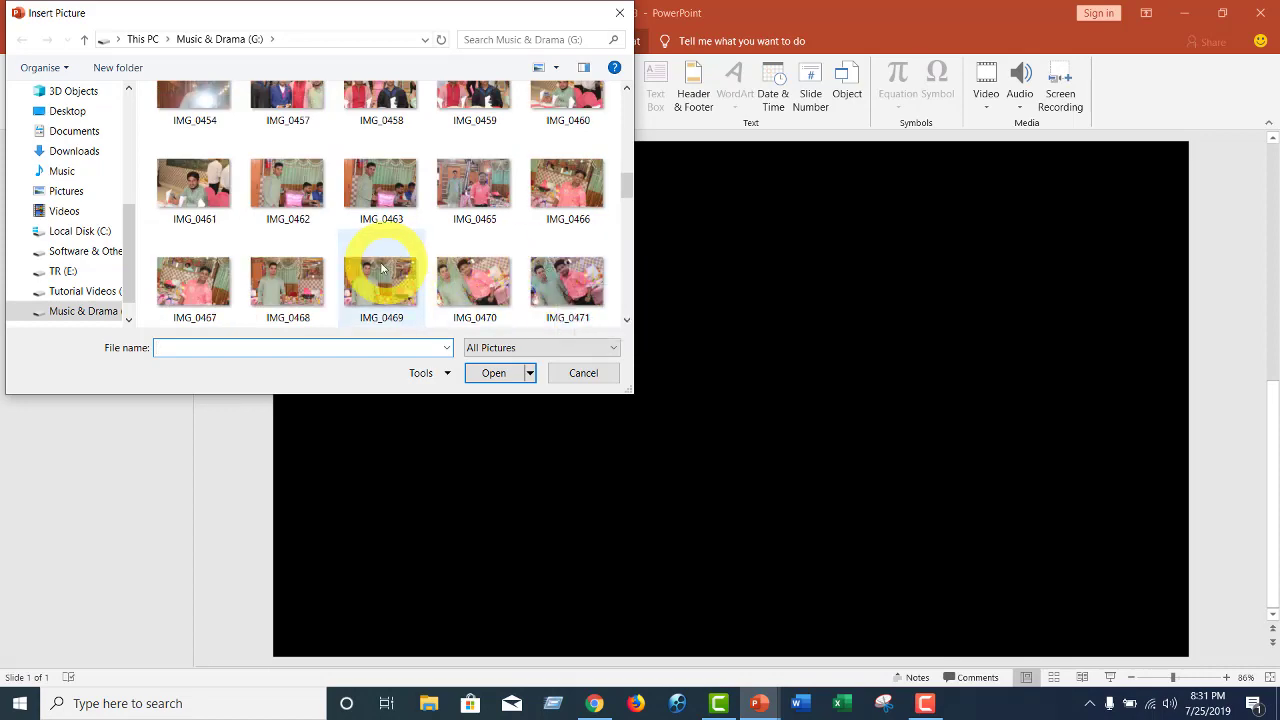
scroll(380, 271, "down", 1)
double_click(383, 188)
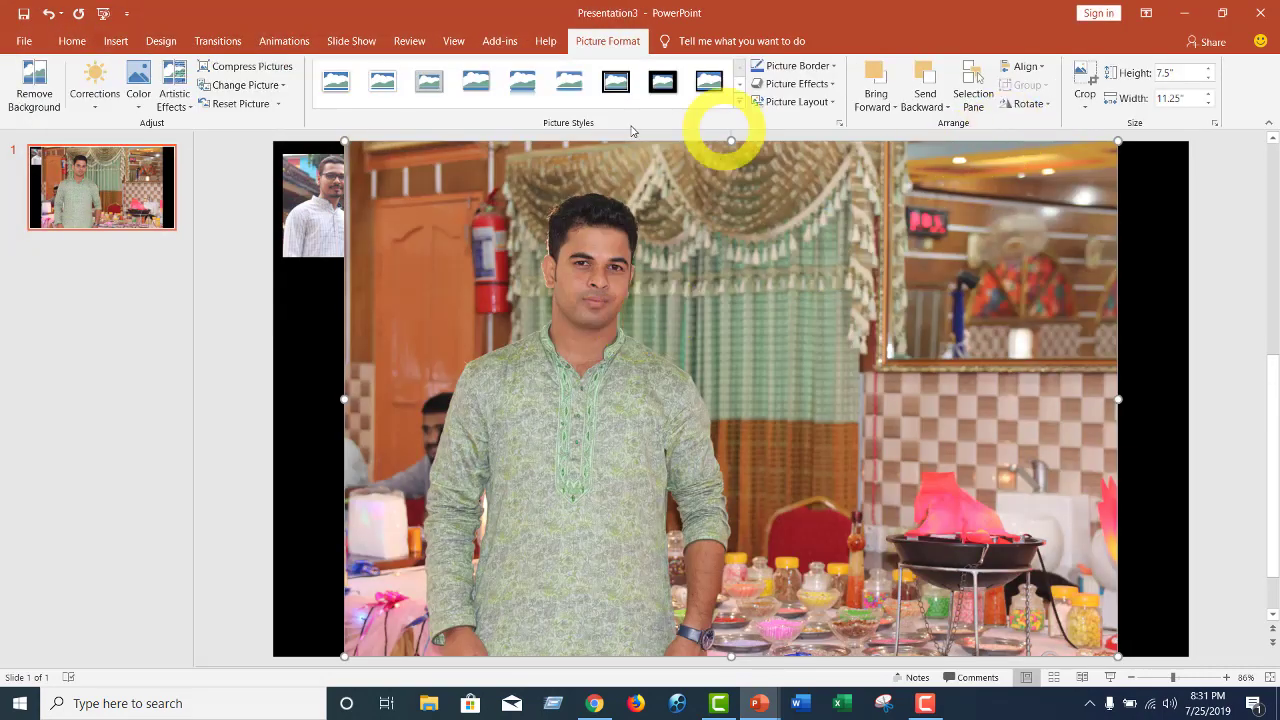
Crop the new photo's top, left and right edges
left_click(1086, 108)
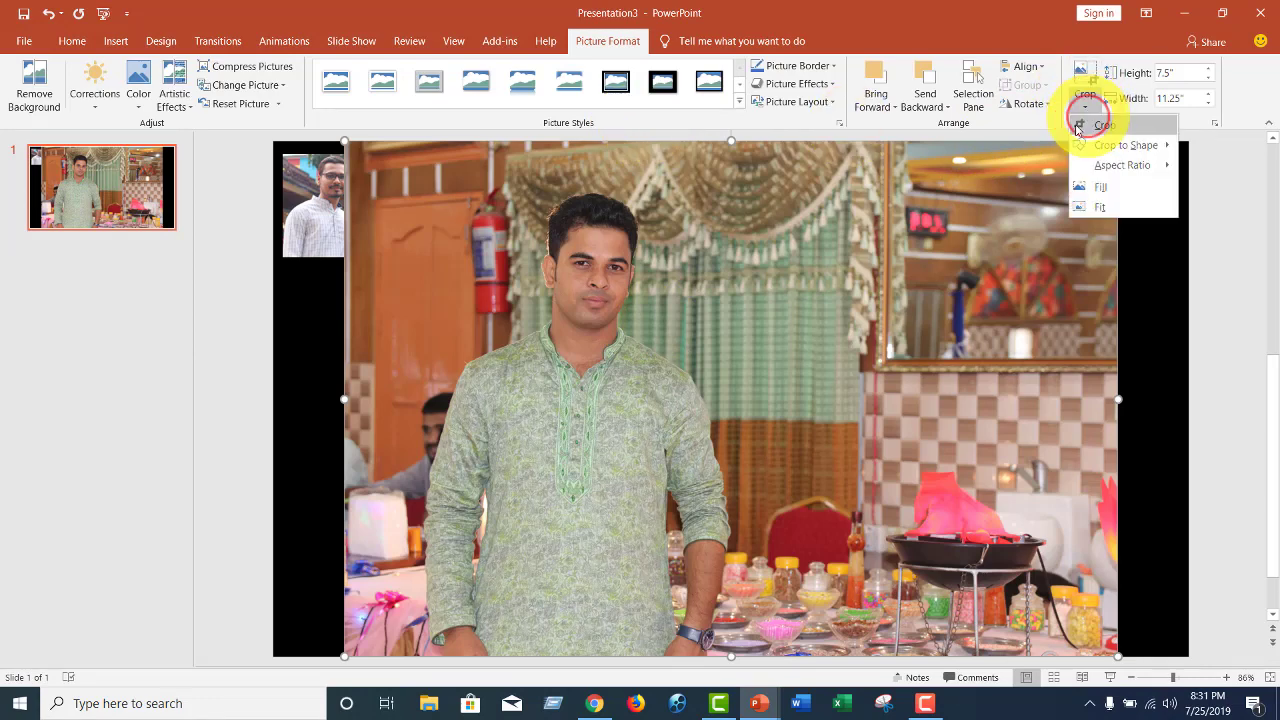
left_click(1086, 125)
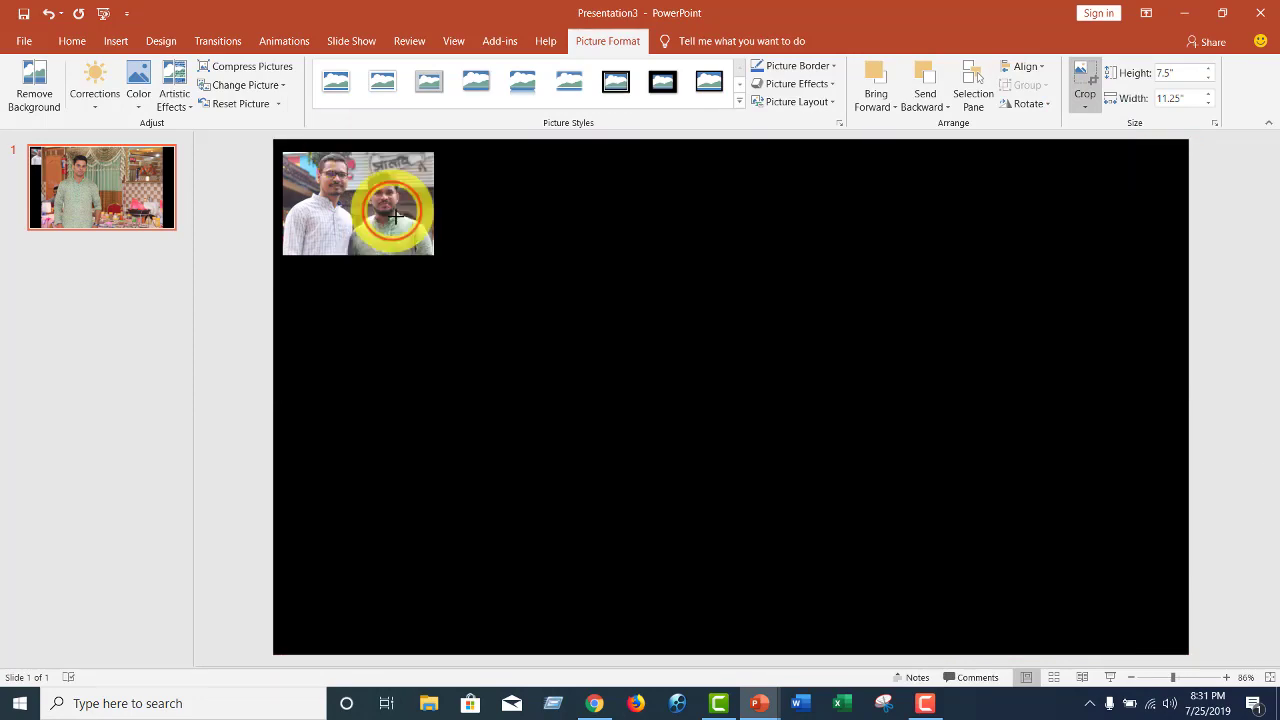
left_click_drag(397, 215, 400, 165)
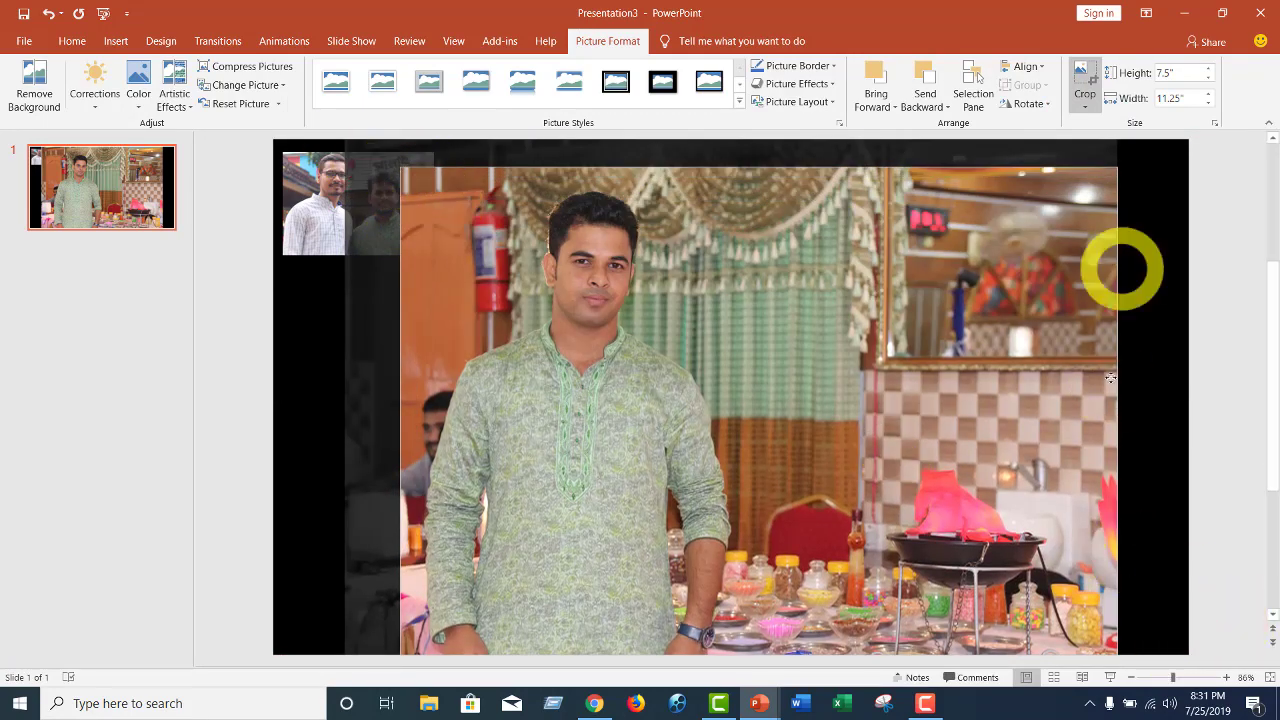
left_click_drag(1110, 640, 813, 655)
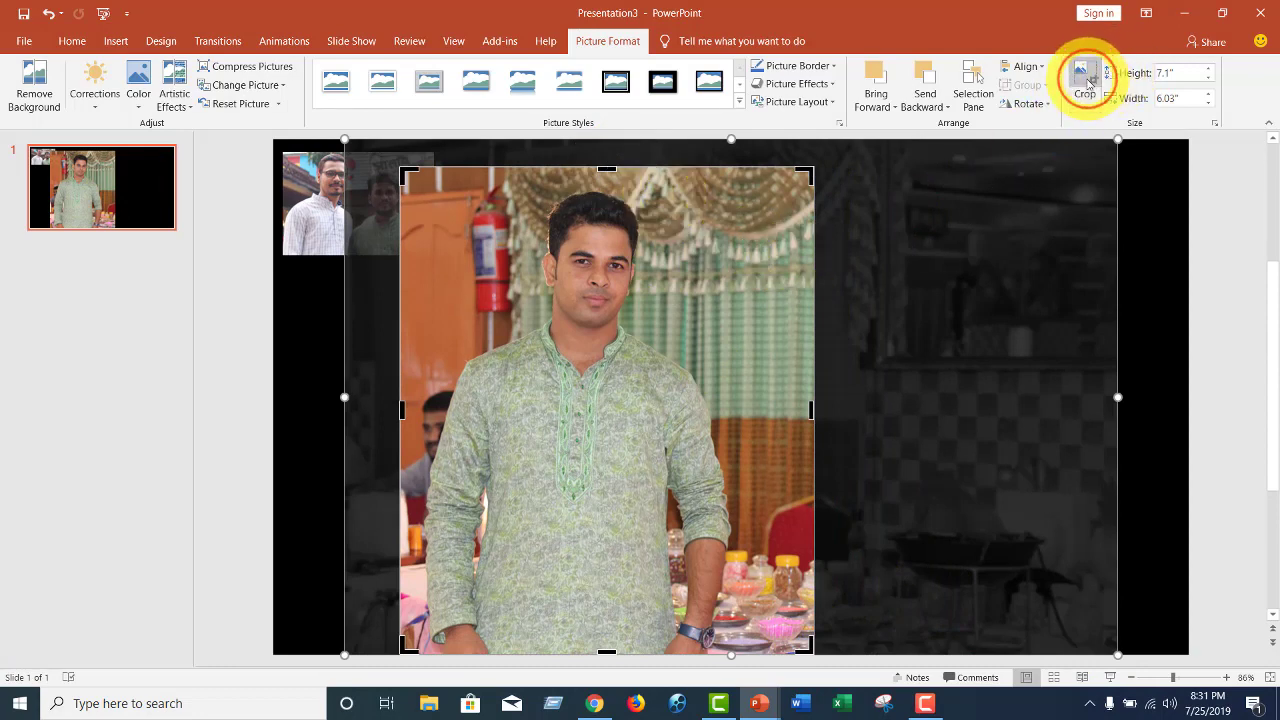
left_click(1088, 80)
Shrink the photo to 1.51" by 1.28" and place it beside the first photo
left_click_drag(634, 360, 777, 334)
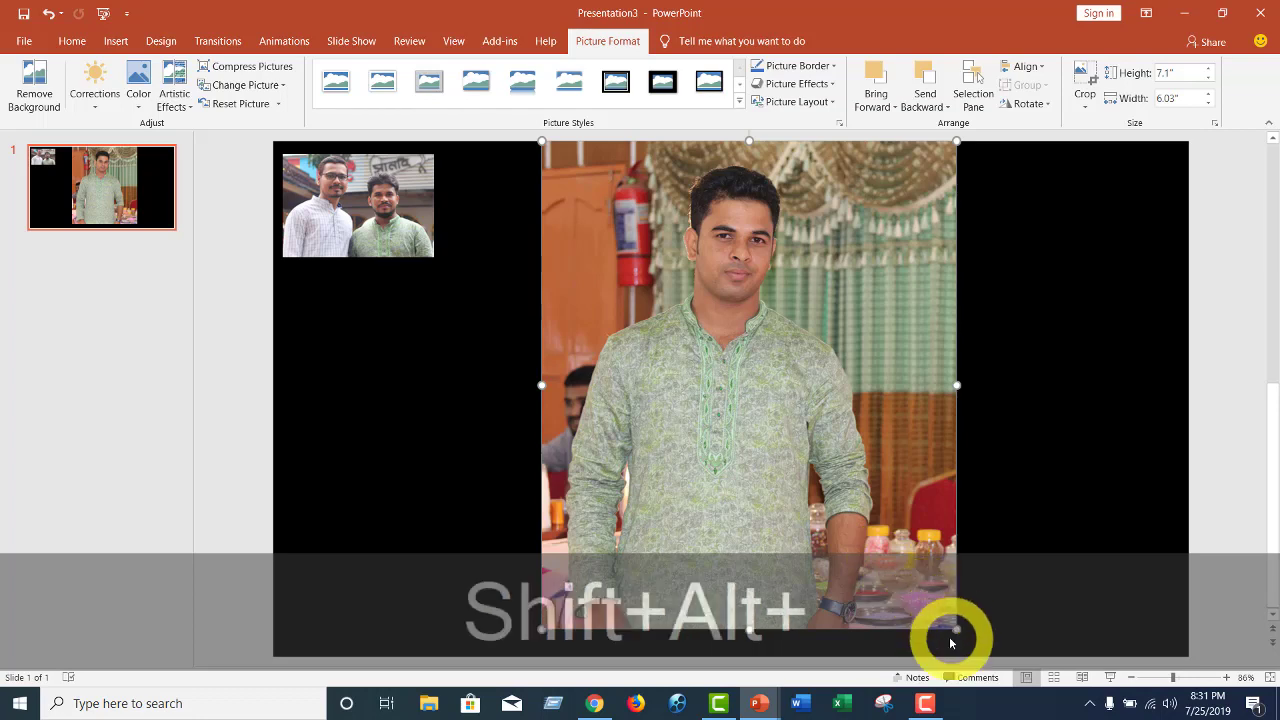
left_click_drag(957, 630, 653, 296)
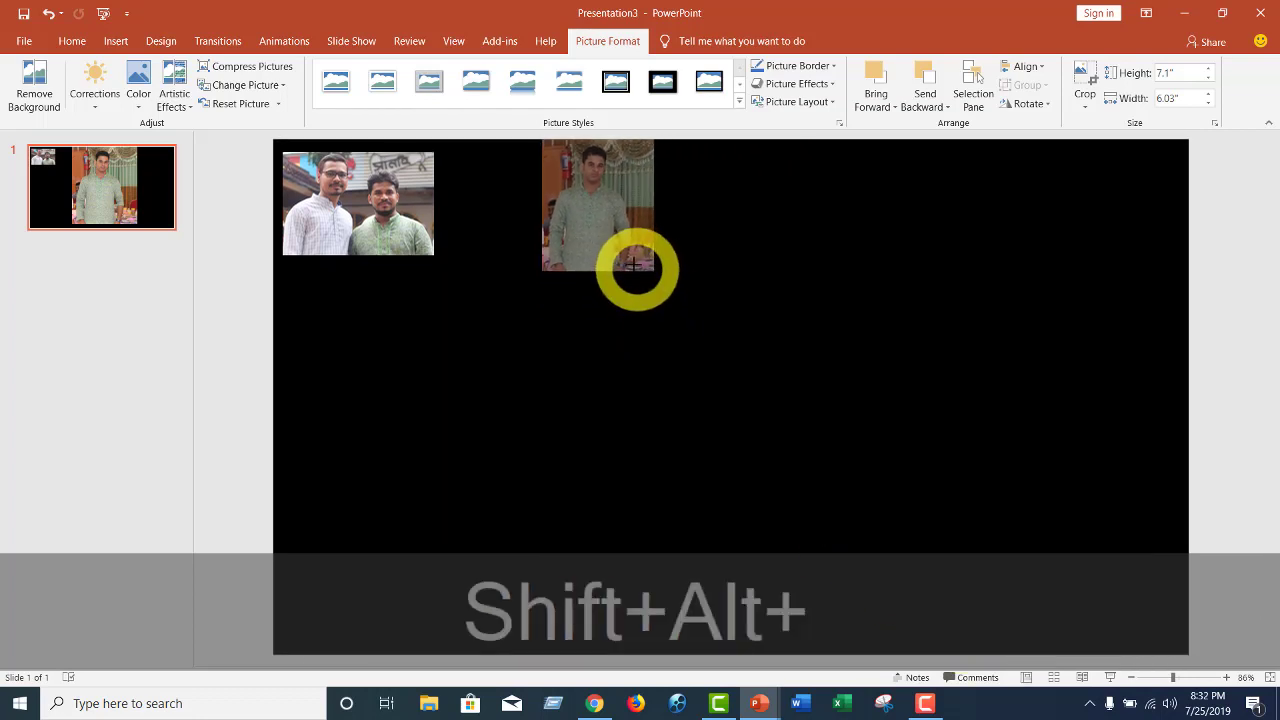
mouse_move(653, 296)
left_mouse_down()
mouse_move(630, 258)
mouse_move(520, 229)
left_mouse_up()
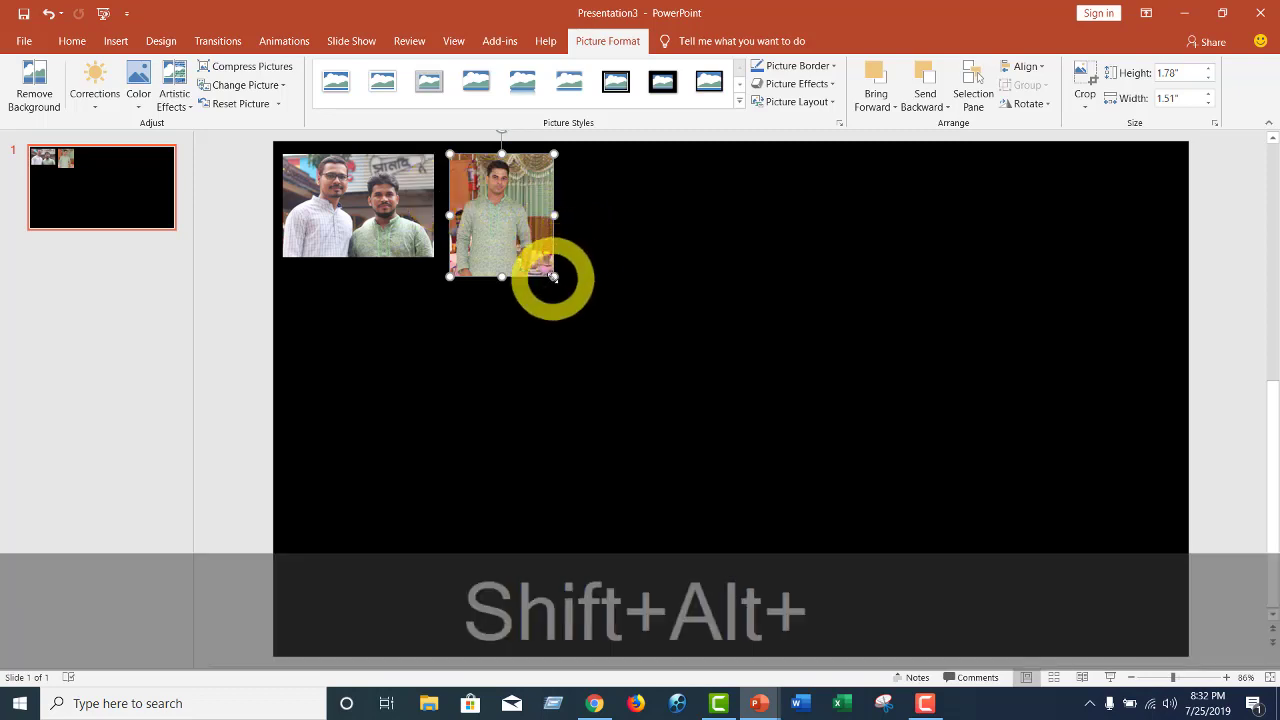
left_click_drag(553, 276, 513, 235)
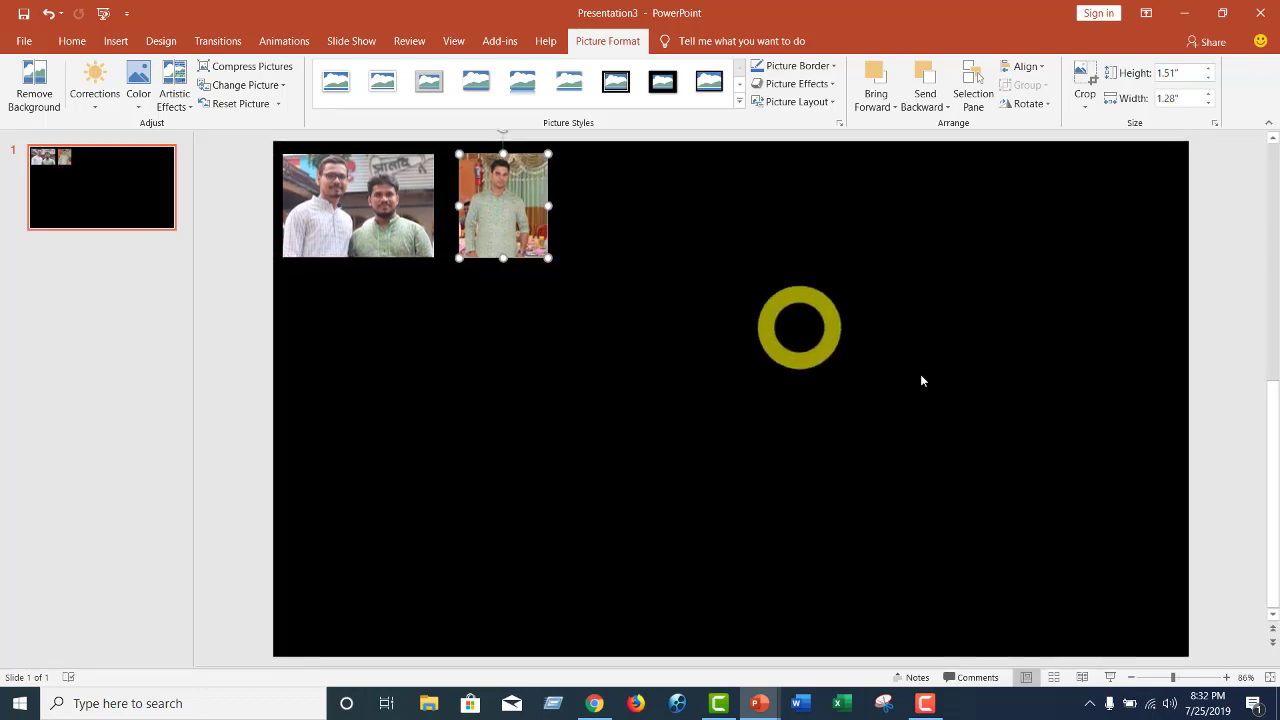
left_click_drag(519, 201, 528, 216)
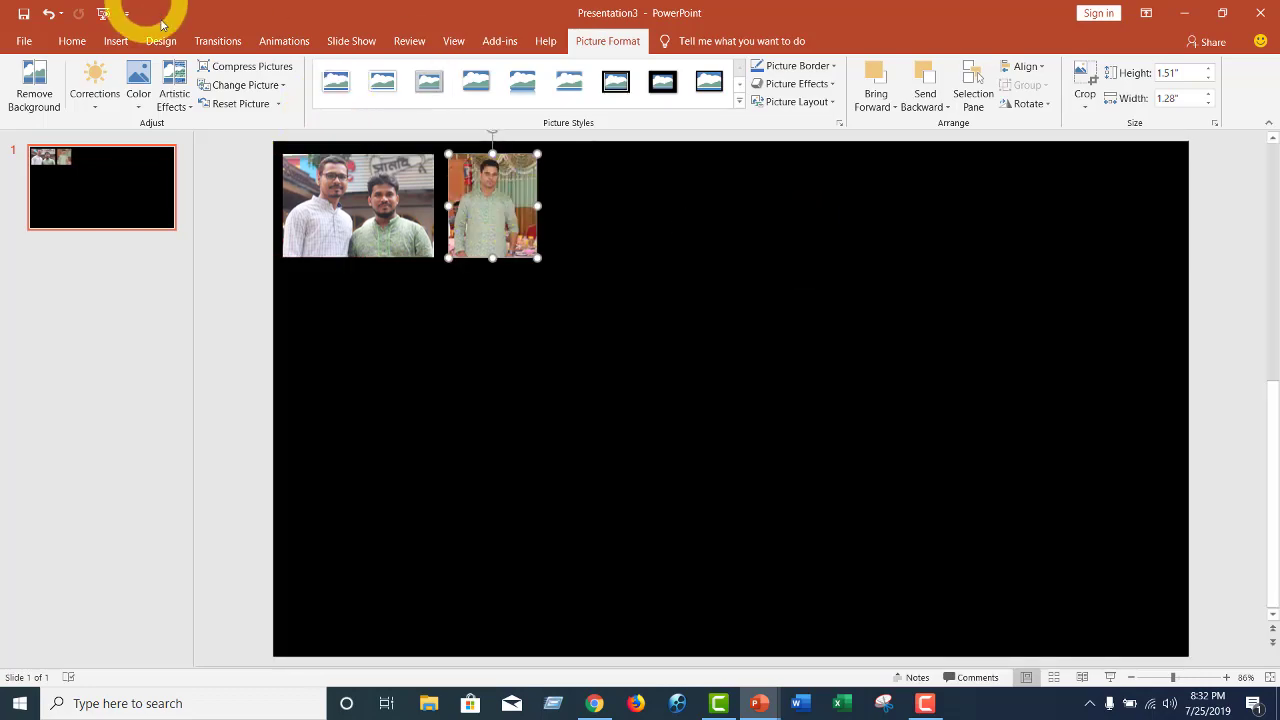
Insert and crop the photo of the man in glasses
left_click(128, 40)
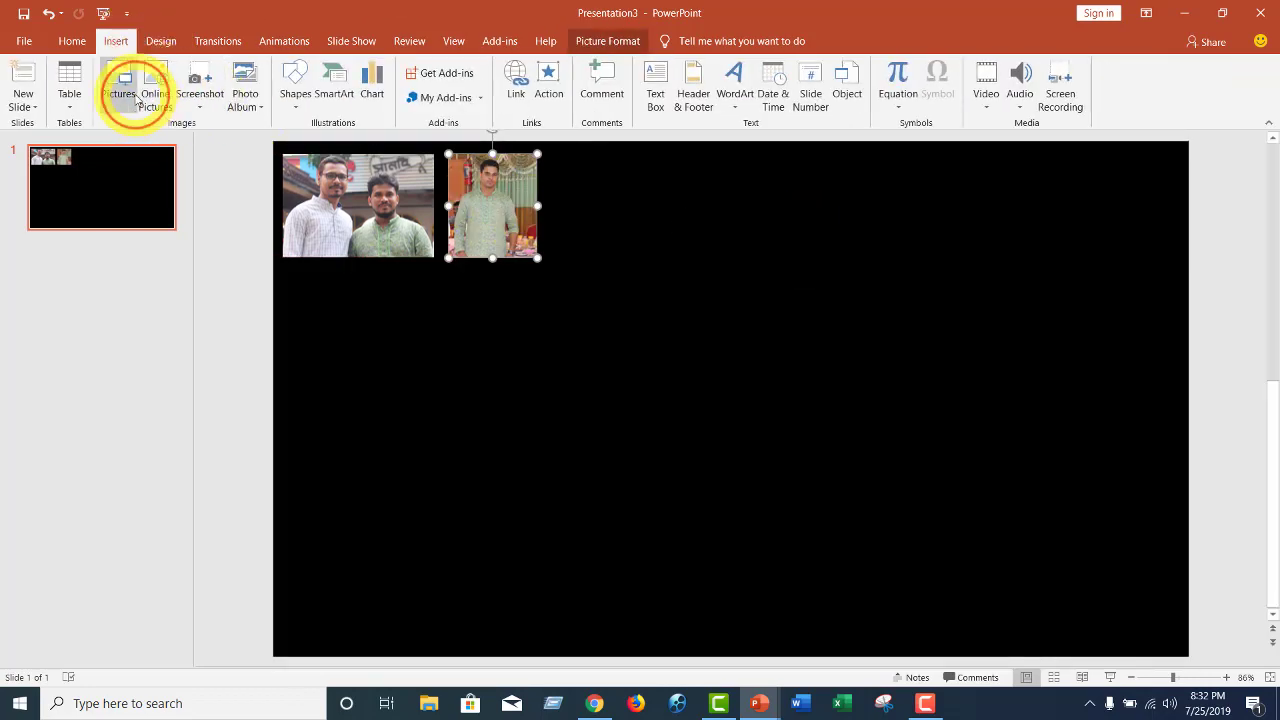
left_click(118, 88)
double_click(466, 266)
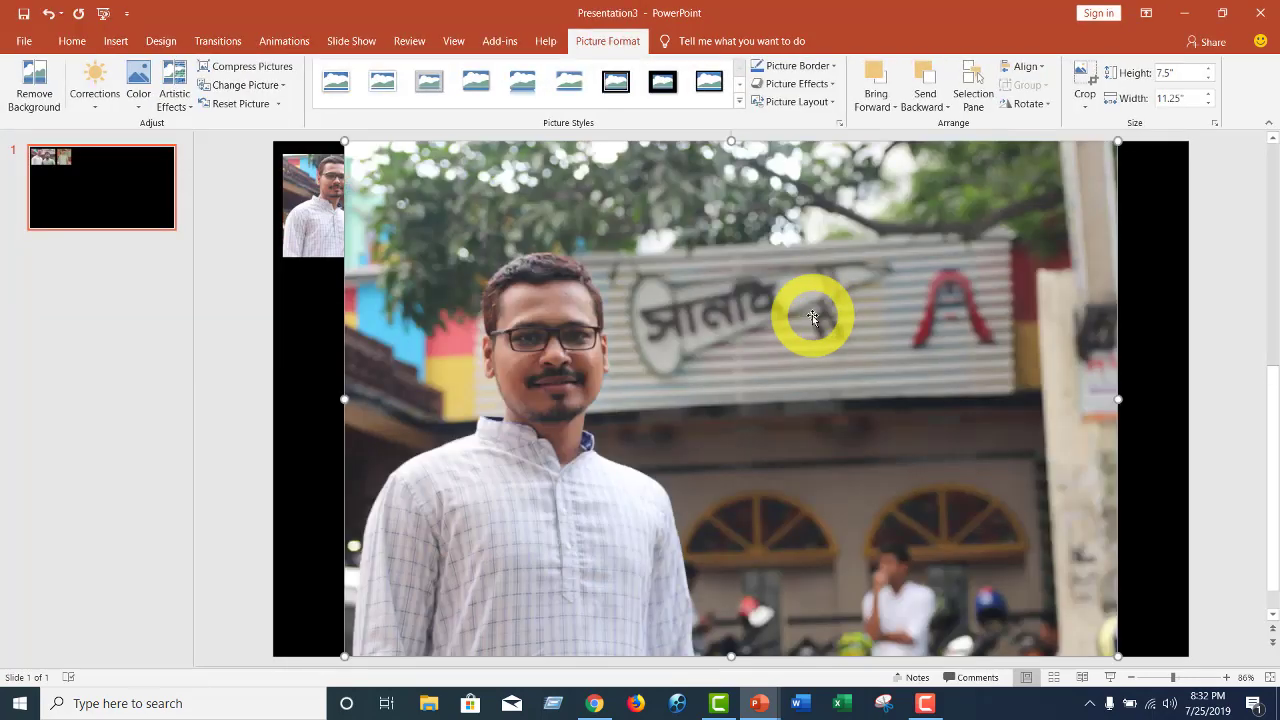
left_click(1082, 80)
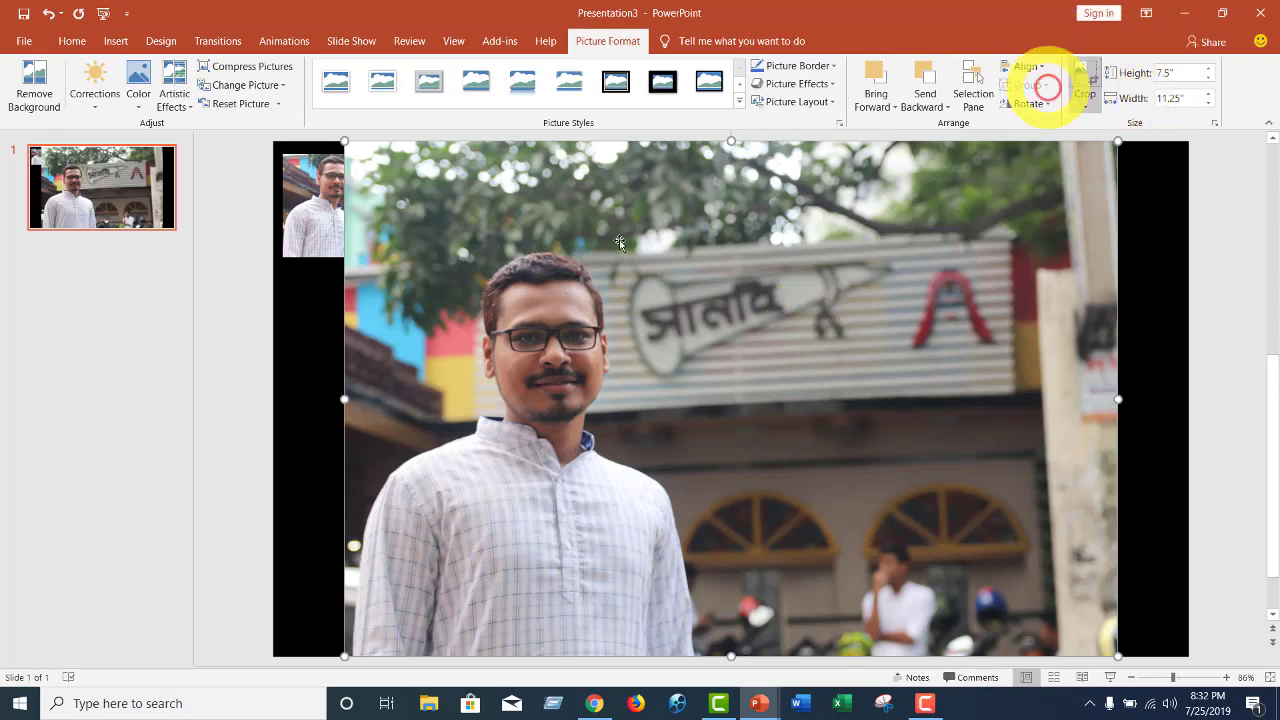
left_click(1086, 82)
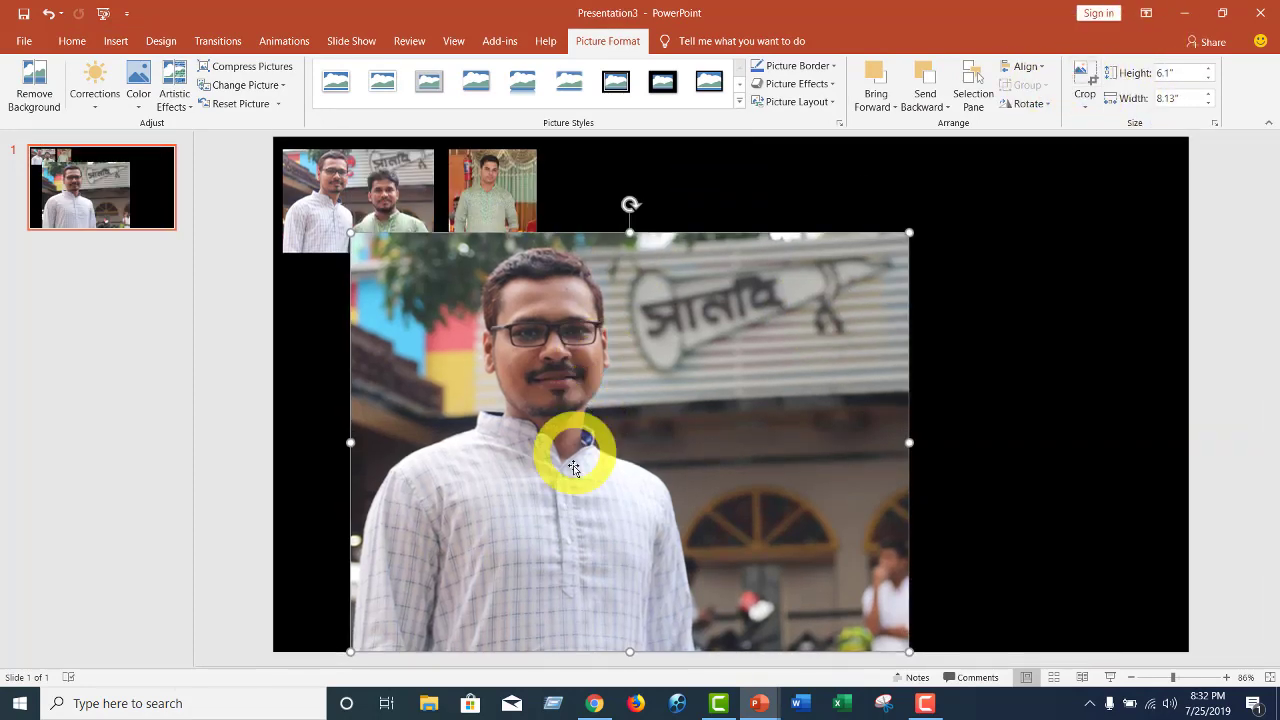
Resize the third photo to 1.51" by 2" and place it right of the second photo
left_click_drag(581, 480, 791, 398)
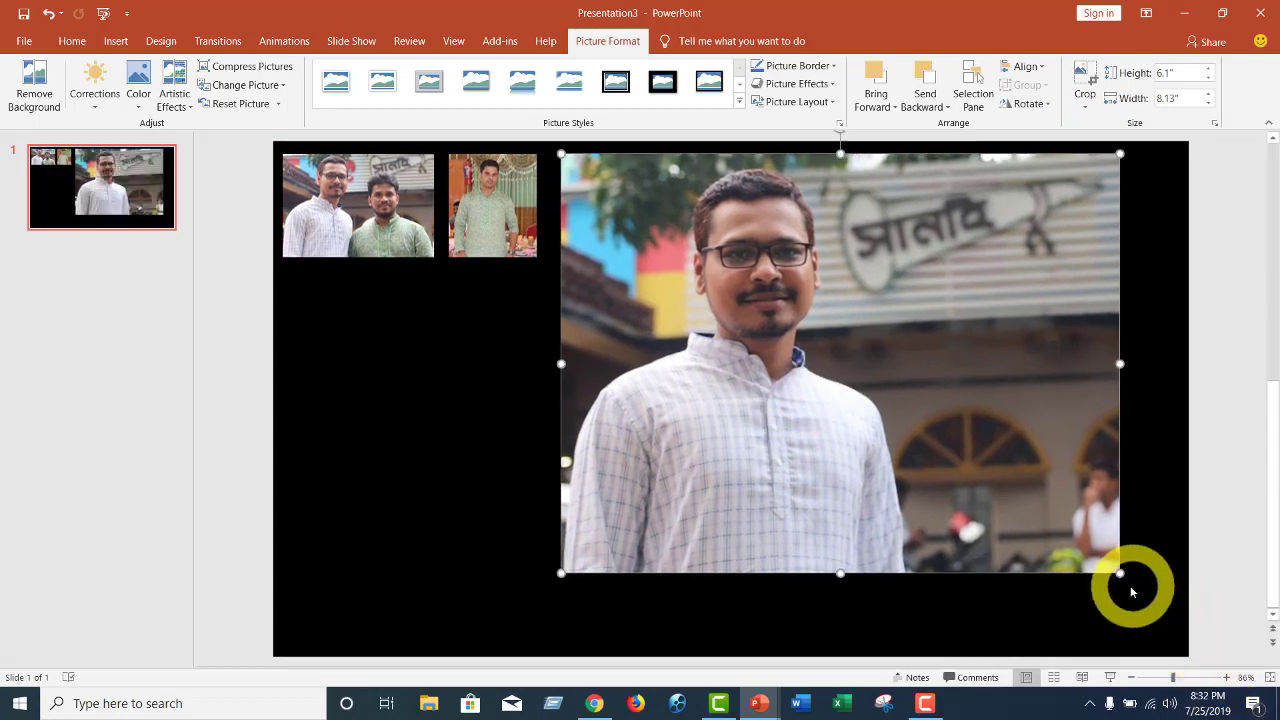
key("shift+alt")
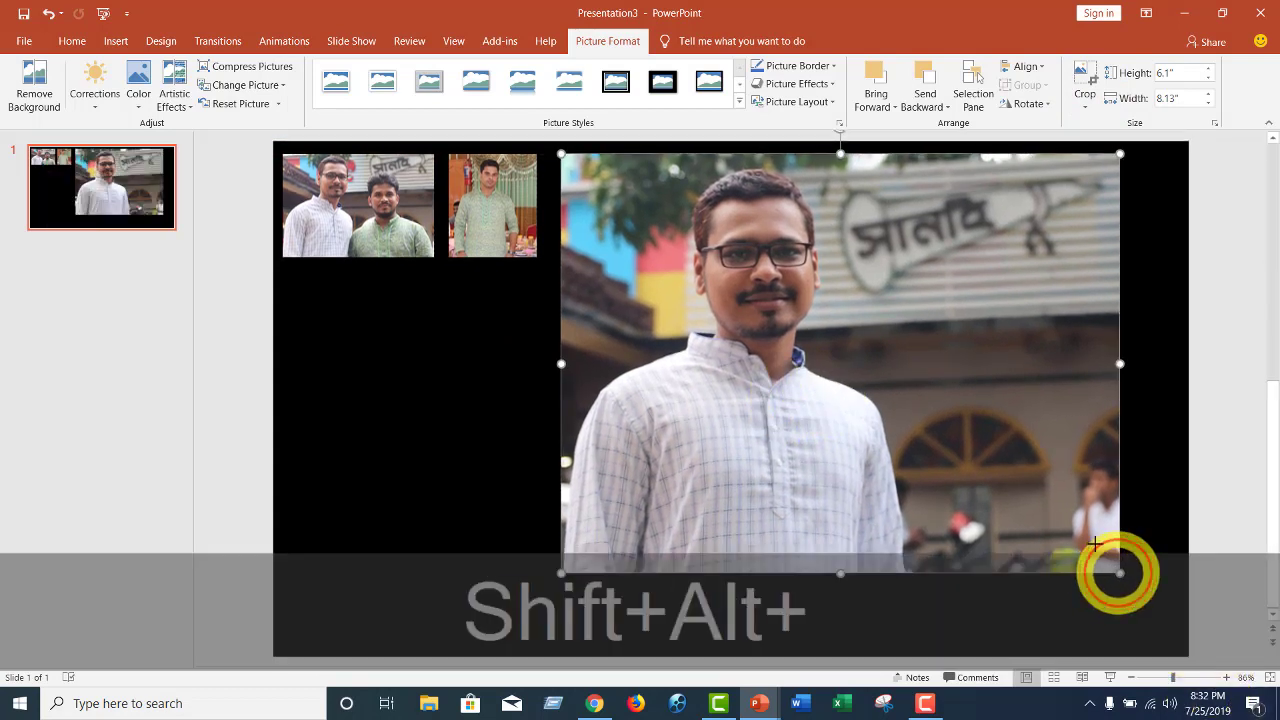
mouse_move(1118, 573)
left_mouse_down()
mouse_move(684, 255)
mouse_move(698, 255)
left_mouse_up()
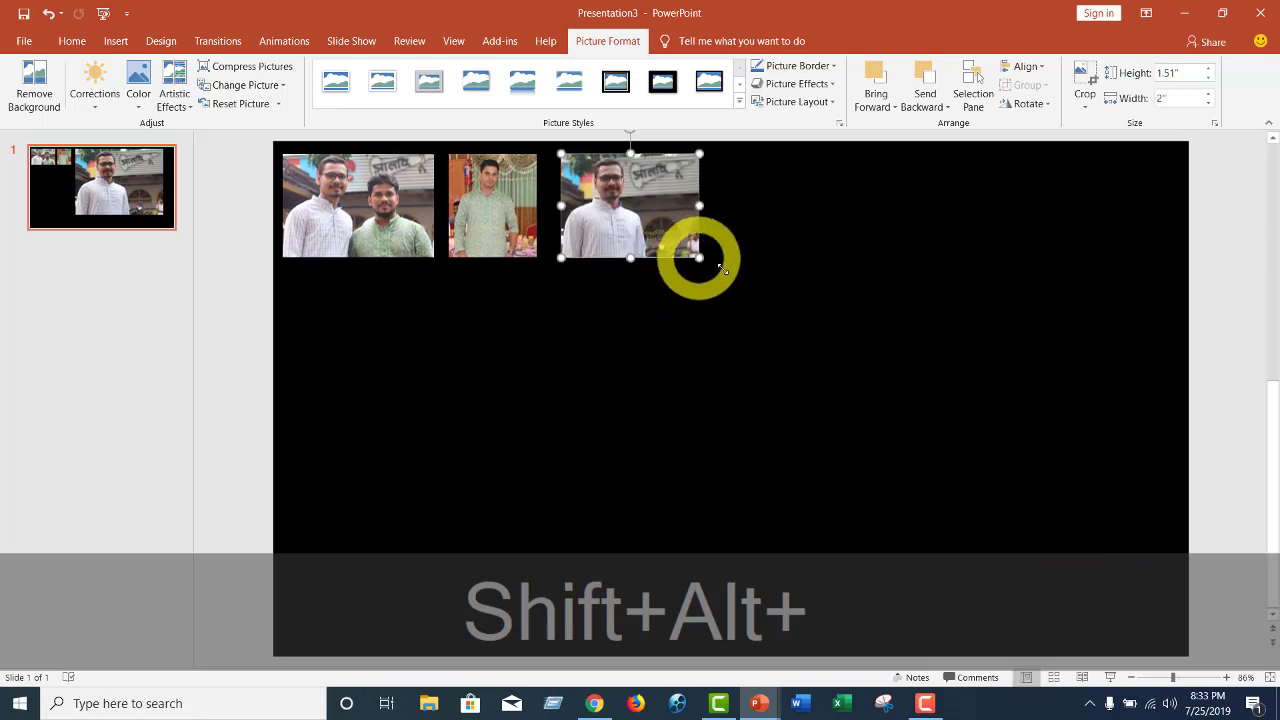
left_click_drag(654, 217, 645, 216)
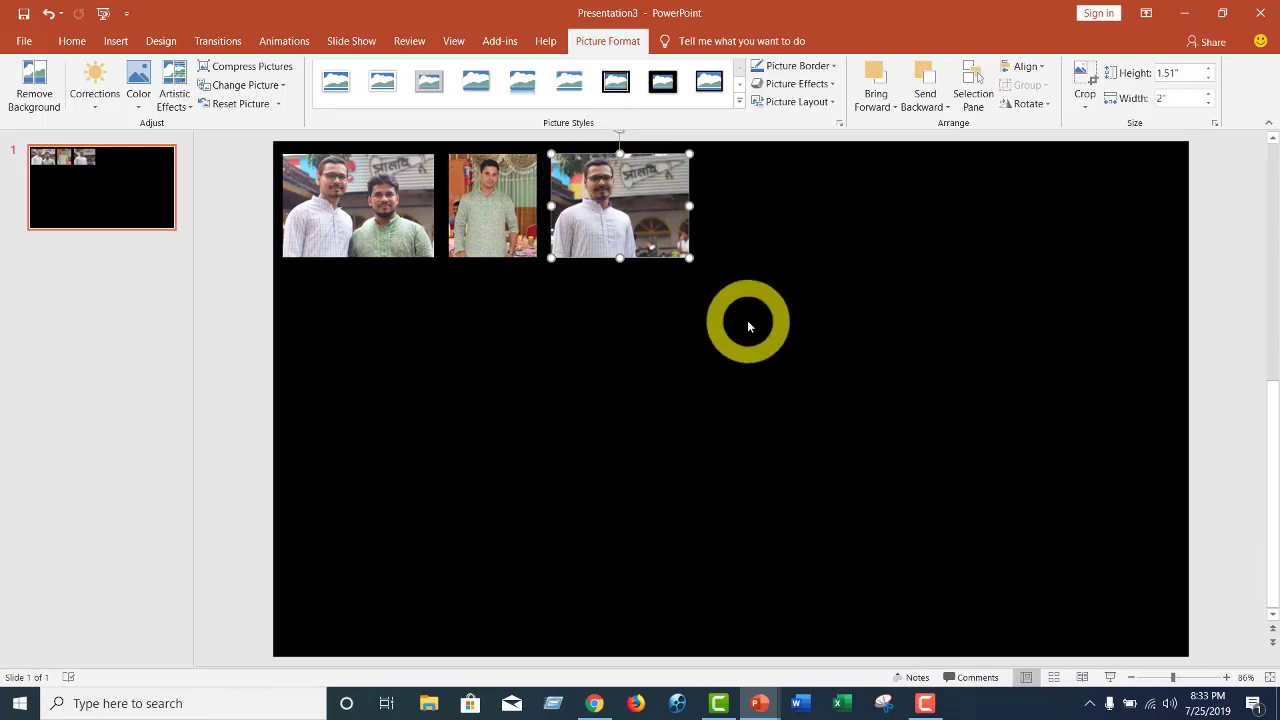
left_click(726, 269)
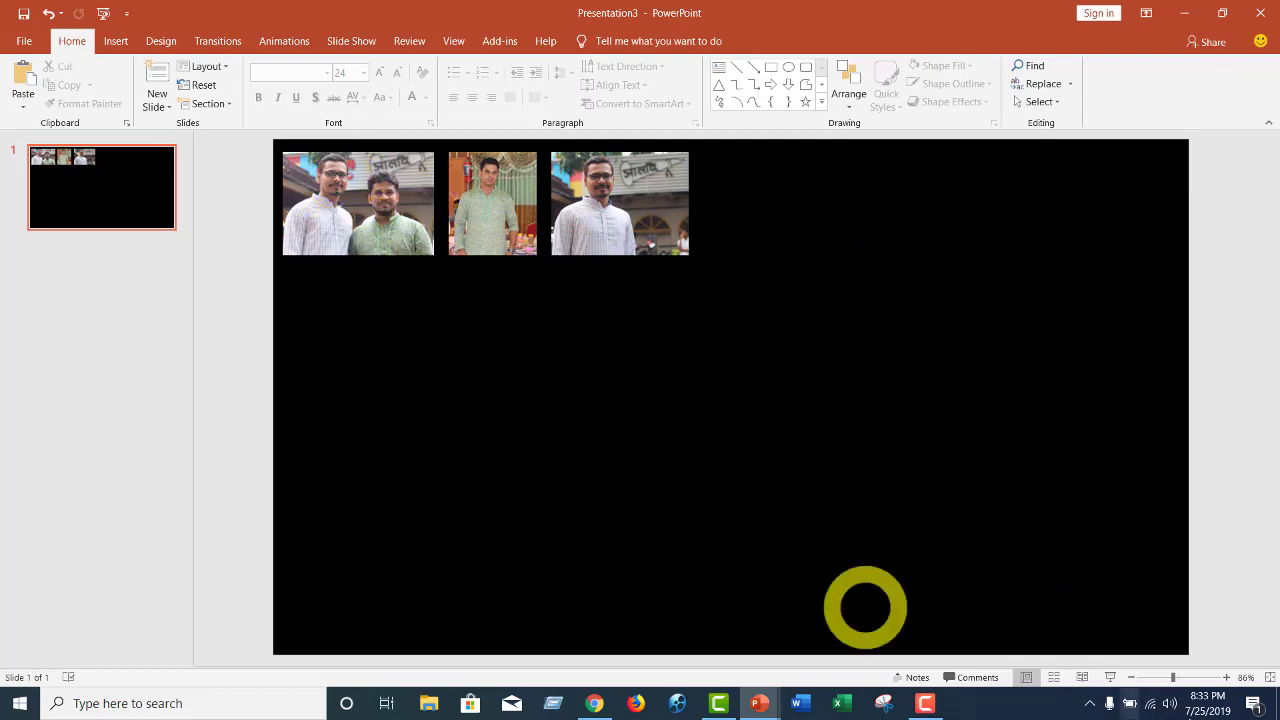
Select all three photos and group them with Ctrl+G
left_click(358, 206)
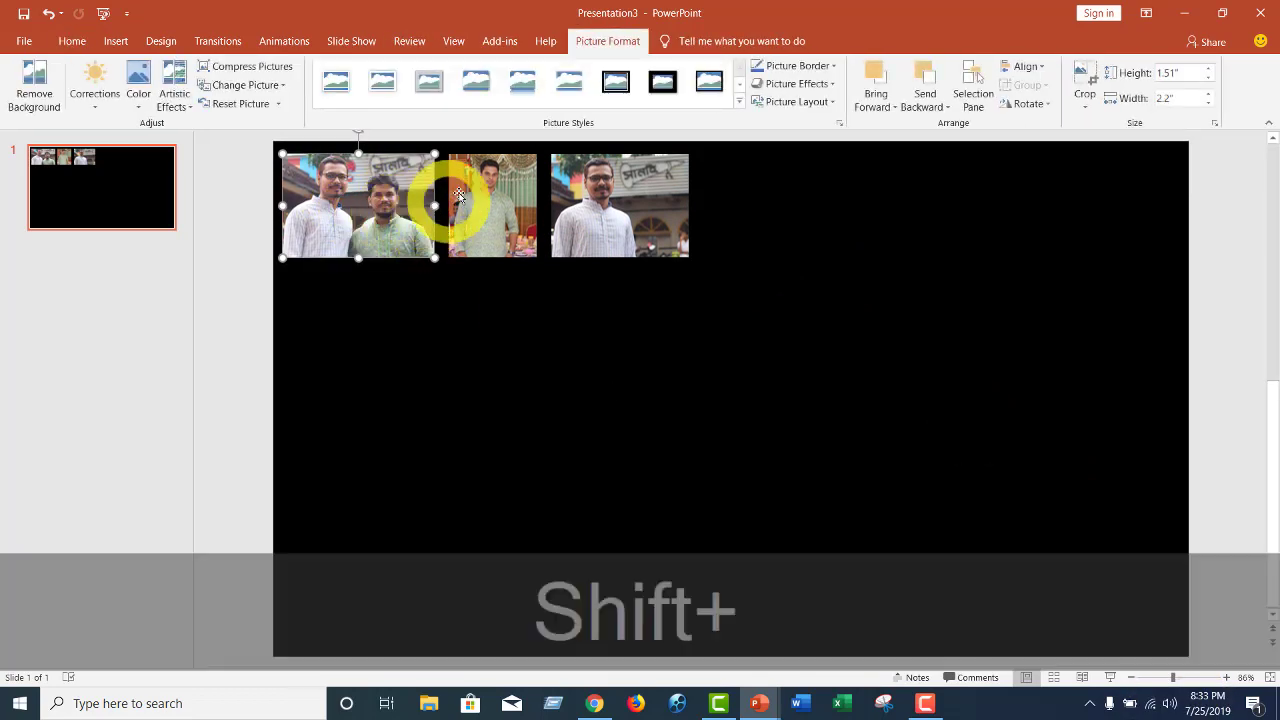
left_click(488, 203, "shift")
left_click(625, 216, "shift")
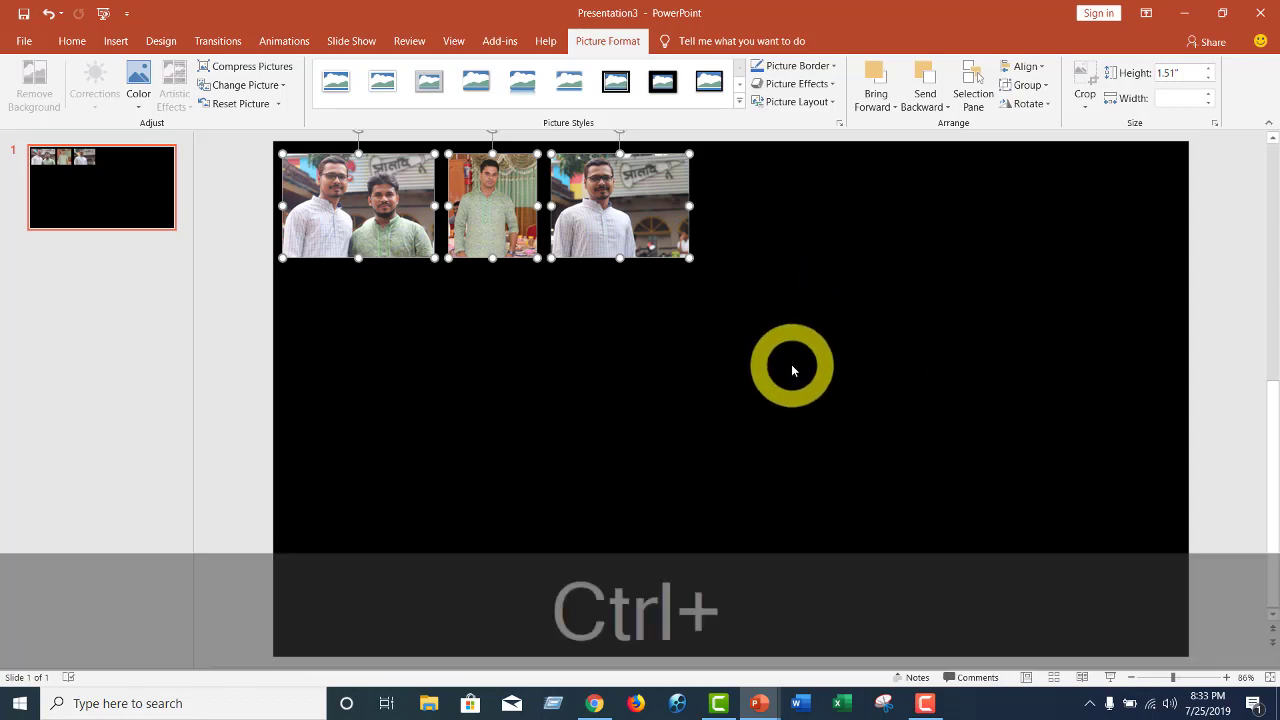
key("ctrl+g")
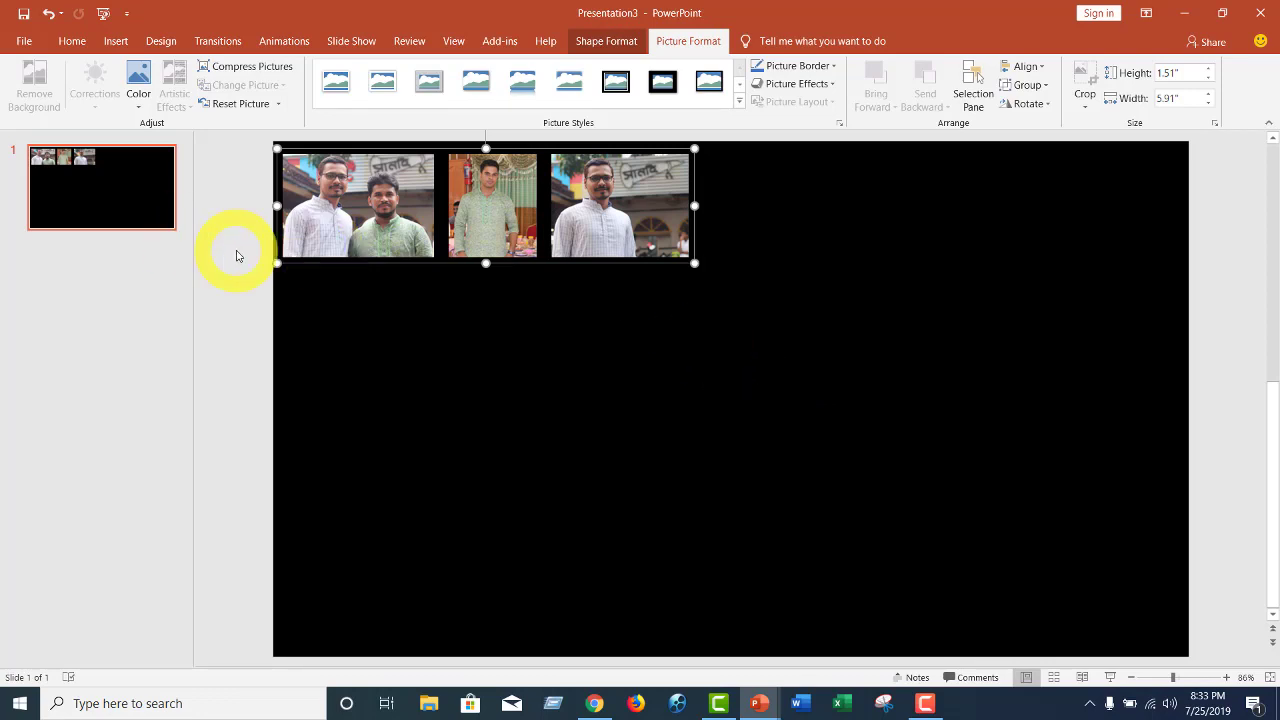
Nudge the grouped 5.91" by 1.51" strip into position along the top edge
mouse_move(509, 194)
left_mouse_down()
mouse_move(737, 373)
mouse_move(526, 200)
left_mouse_up()
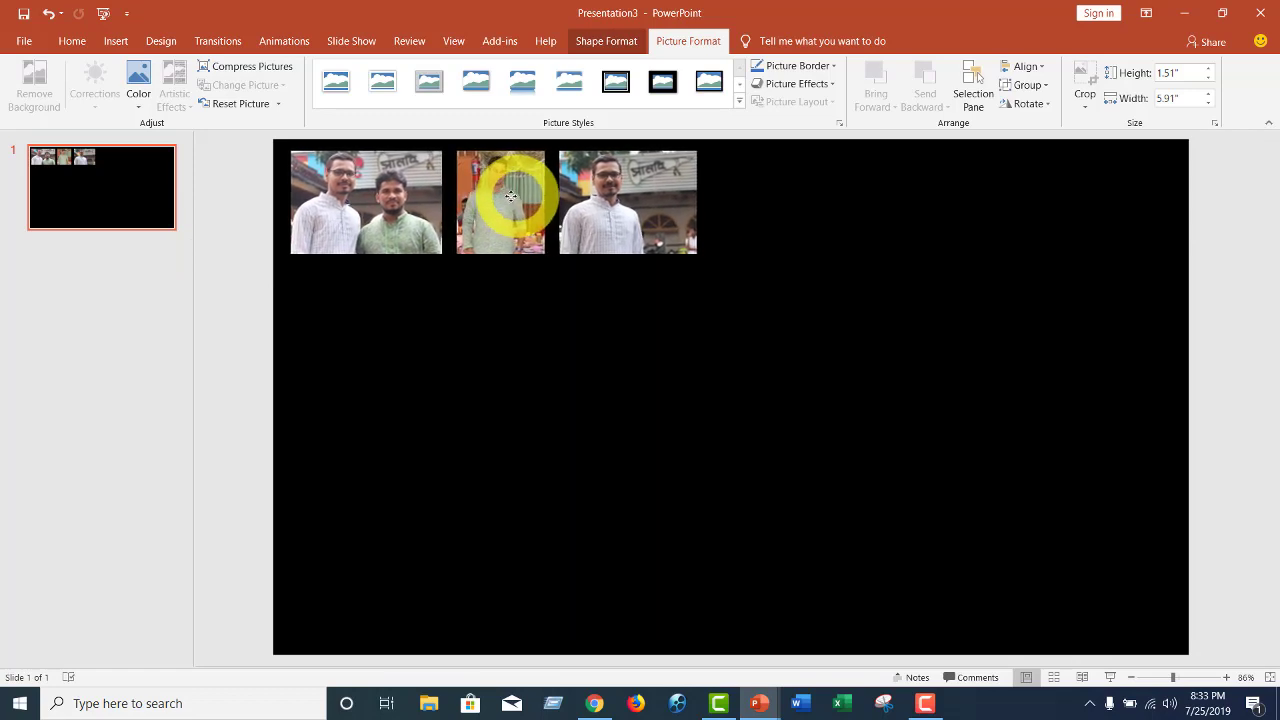
left_click_drag(526, 200, 509, 194)
left_click(605, 240)
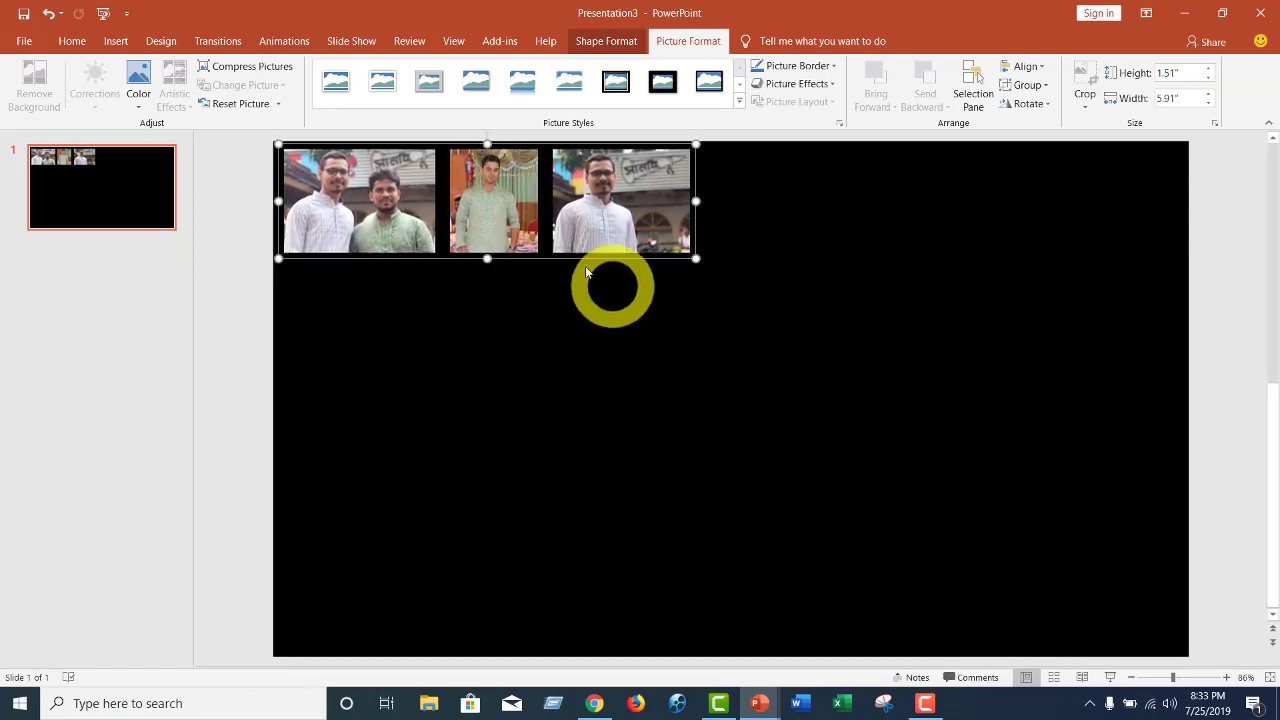
right_click(620, 238)
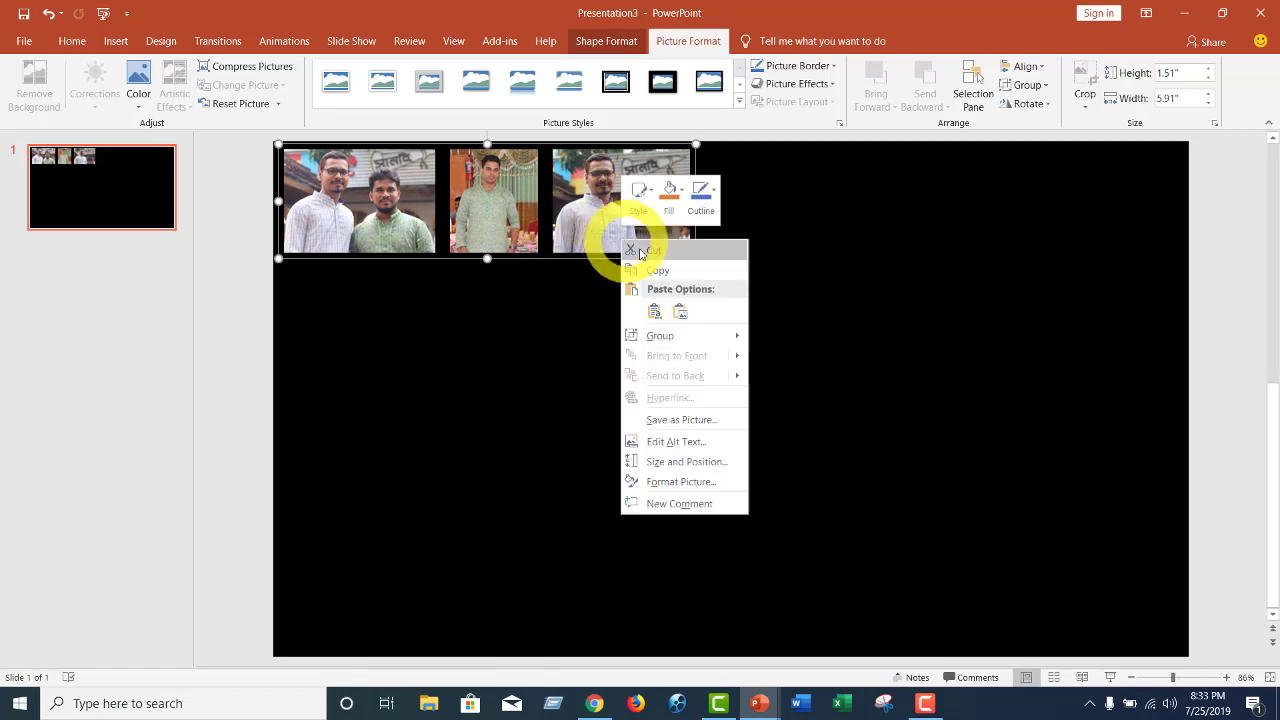
left_click(540, 190)
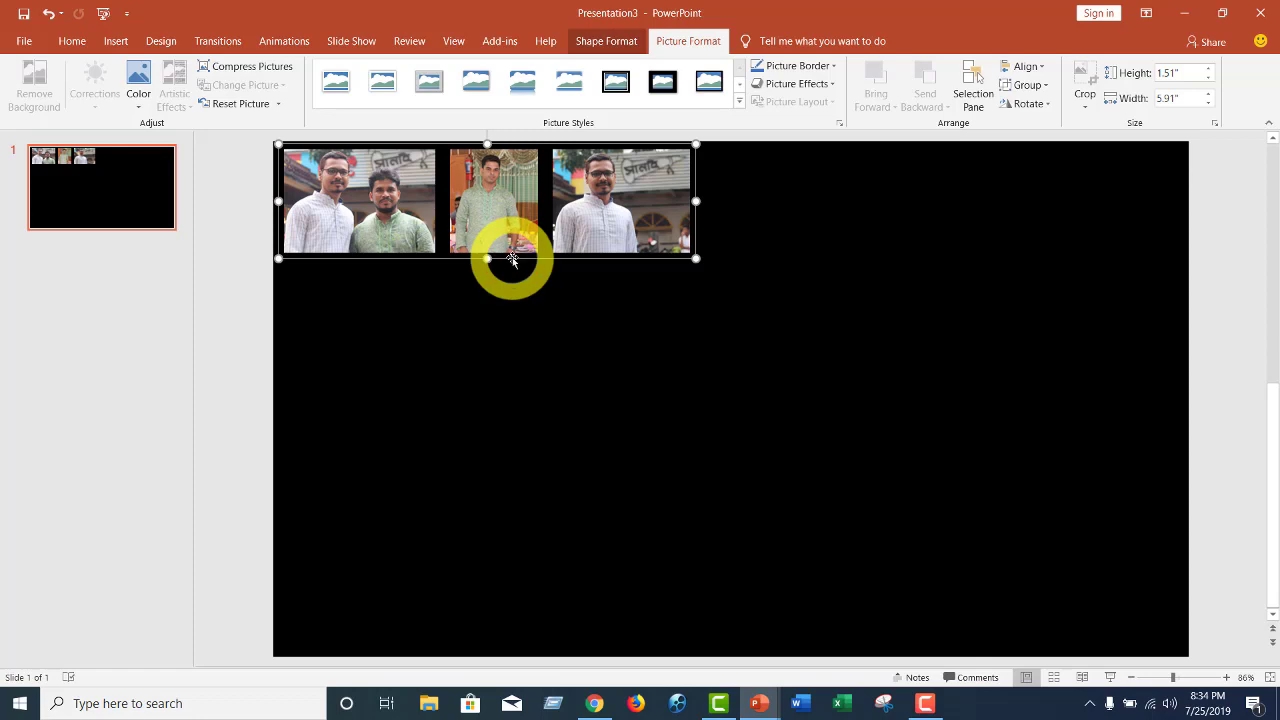
Copy and paste the three-photo group, lining the copy up beside the original
right_click(514, 256)
left_click(550, 280)
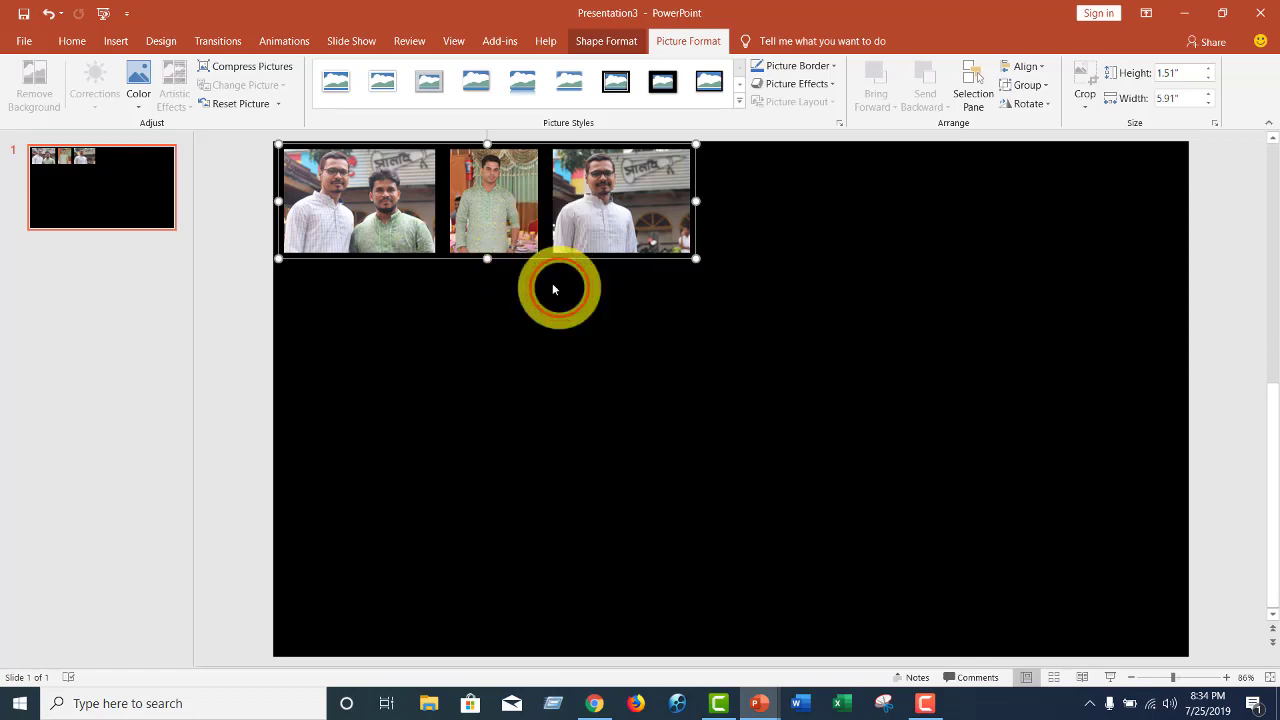
right_click(492, 316)
left_click(525, 345)
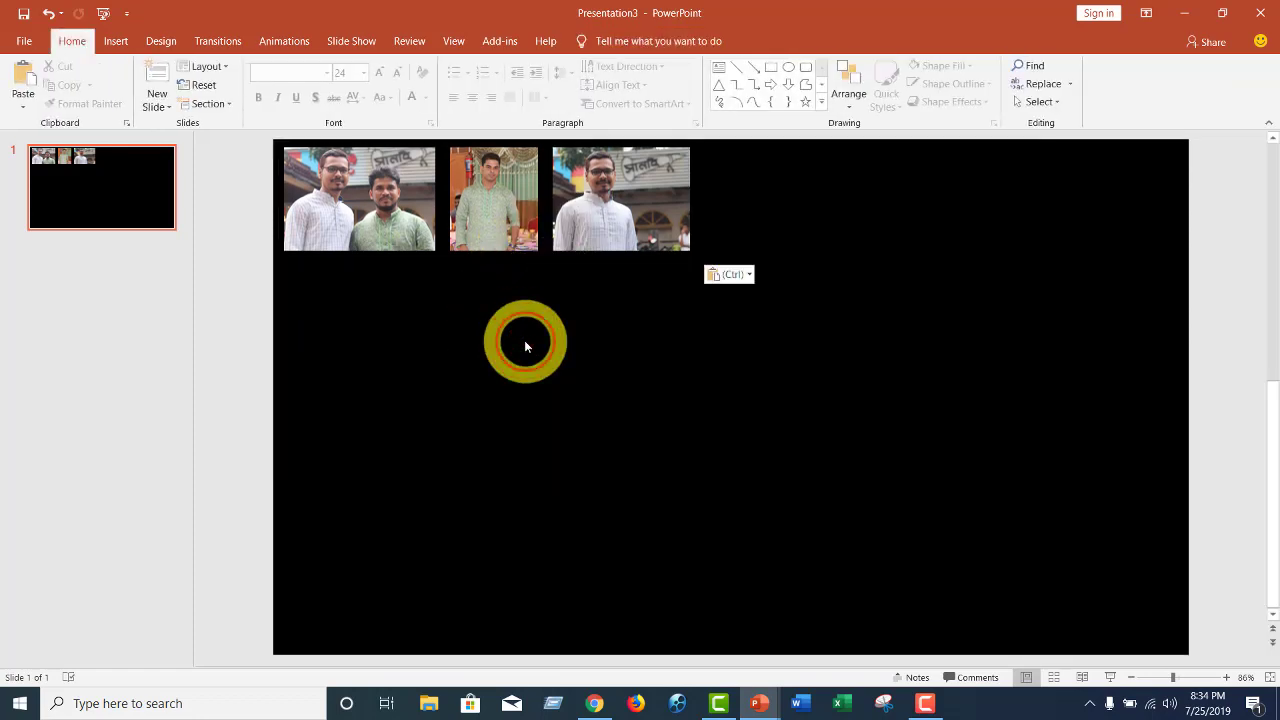
mouse_move(414, 214)
left_mouse_down()
mouse_move(815, 208)
mouse_move(808, 194)
left_mouse_up()
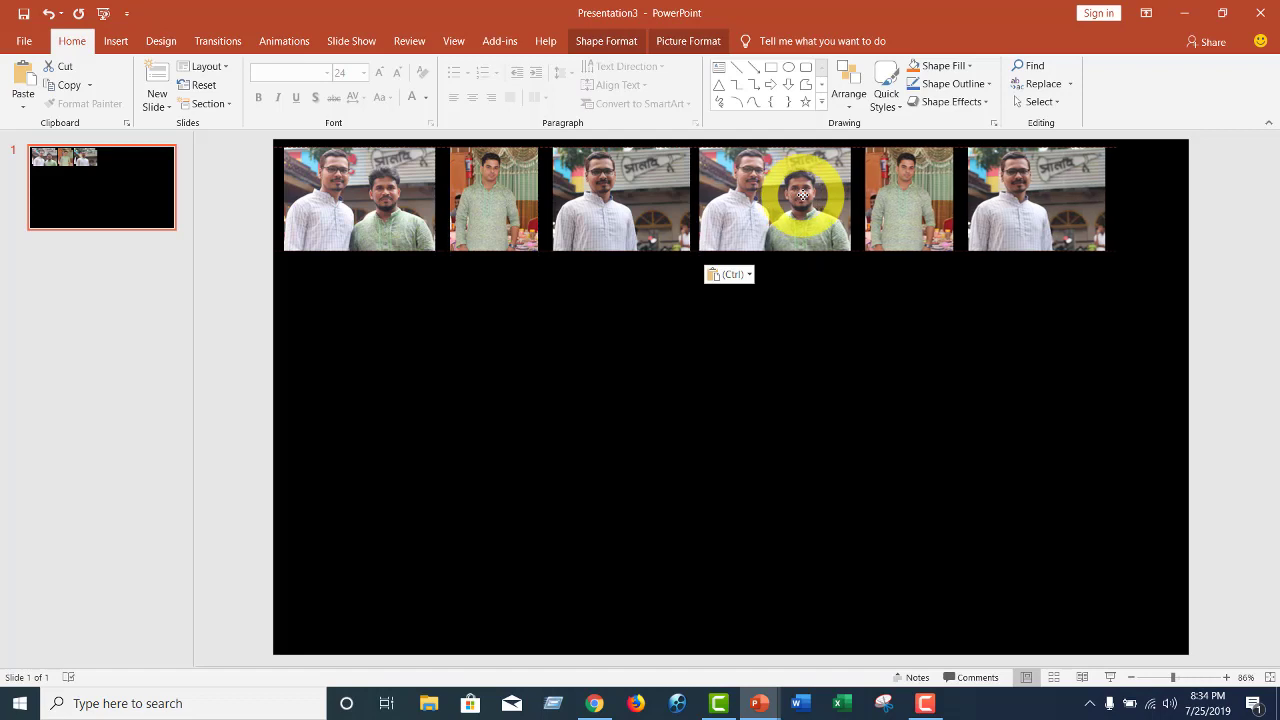
left_click_drag(803, 195, 805, 198)
Select both three-photo strips and group all six photos with Ctrl+G
left_click(790, 328)
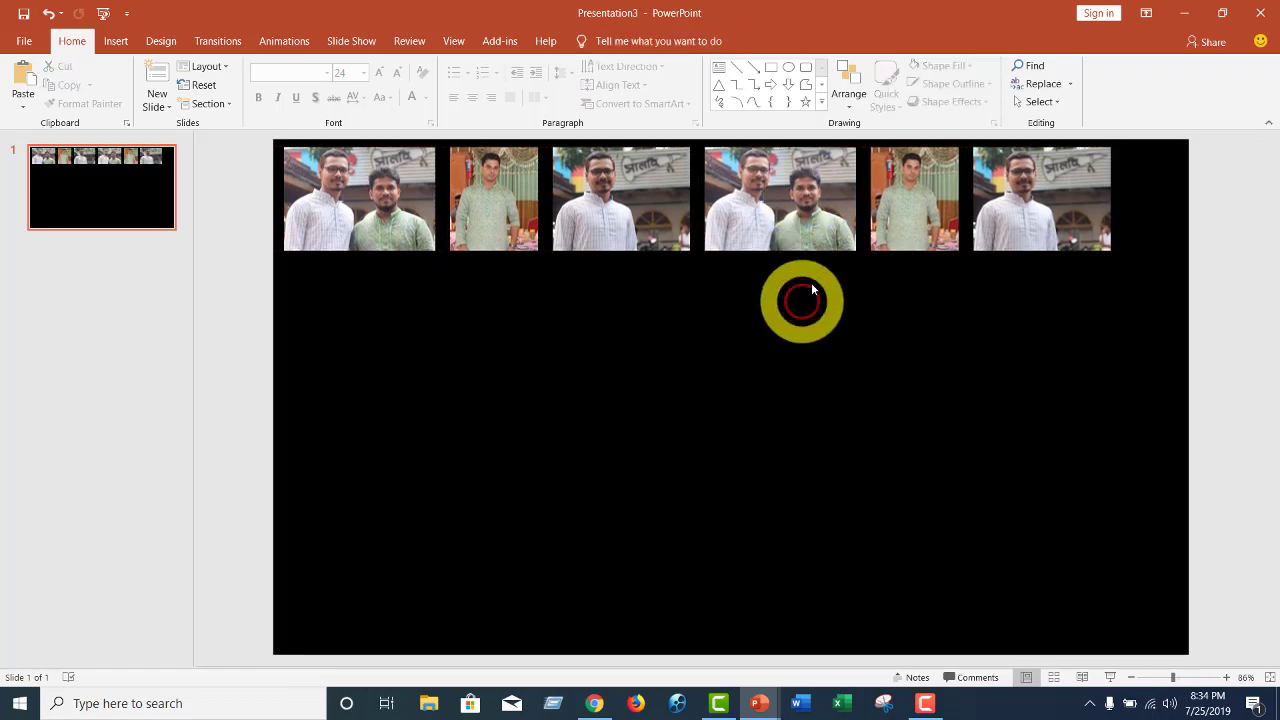
left_click(814, 263)
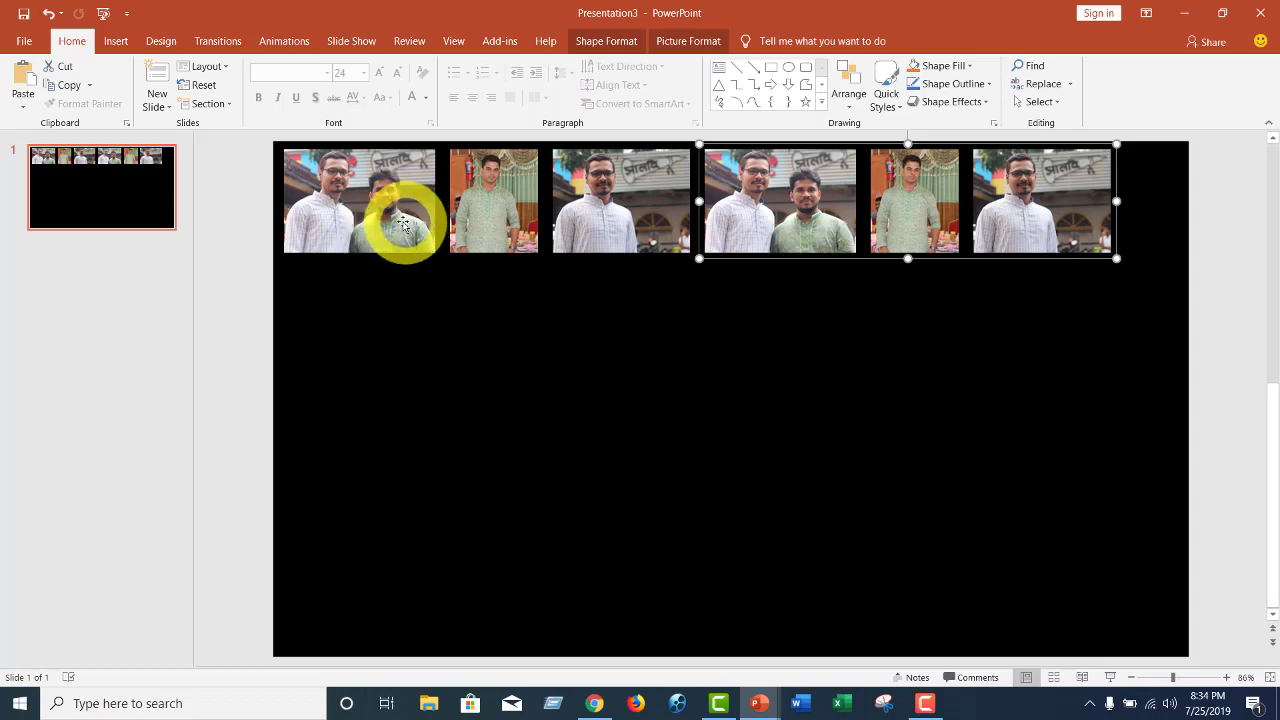
key("ctrl")
key("ctrl")
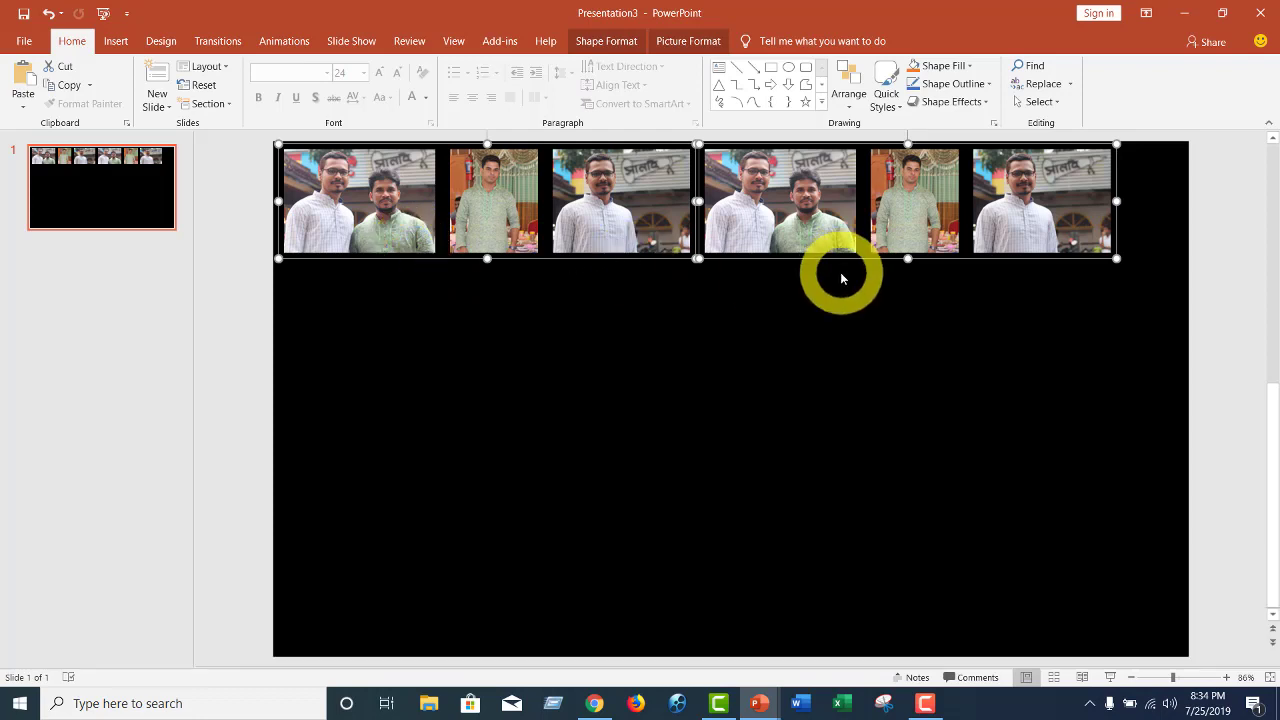
key("ctrl+g")
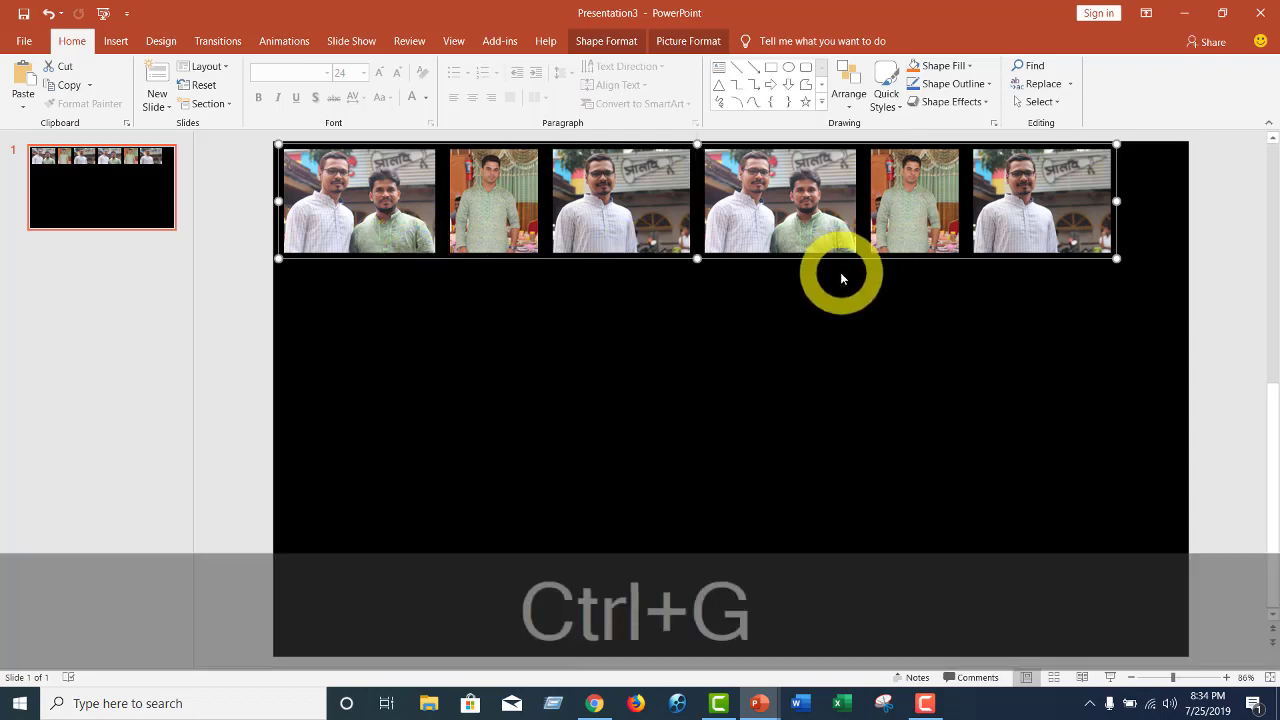
left_click(798, 188)
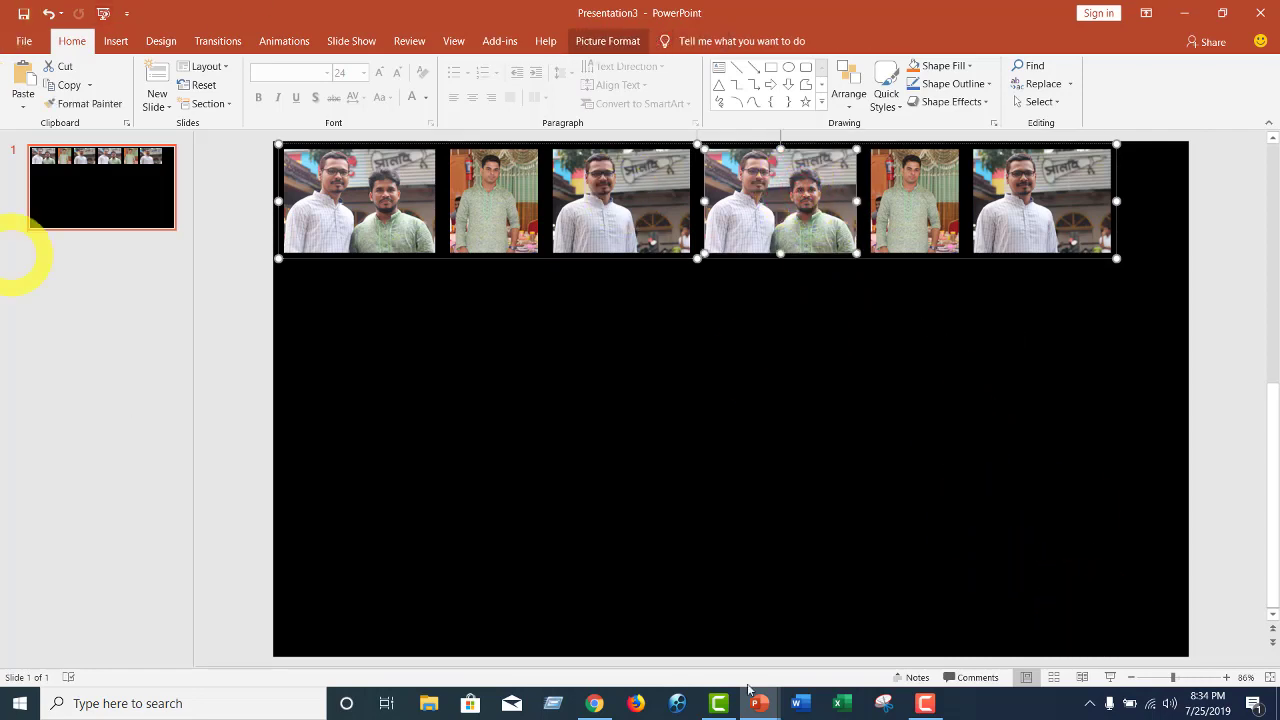
Zoom out, then drag the six-photo strip flush against the slide's left and top edges
left_click(1133, 678)
left_click(1133, 678)
left_click(1133, 678)
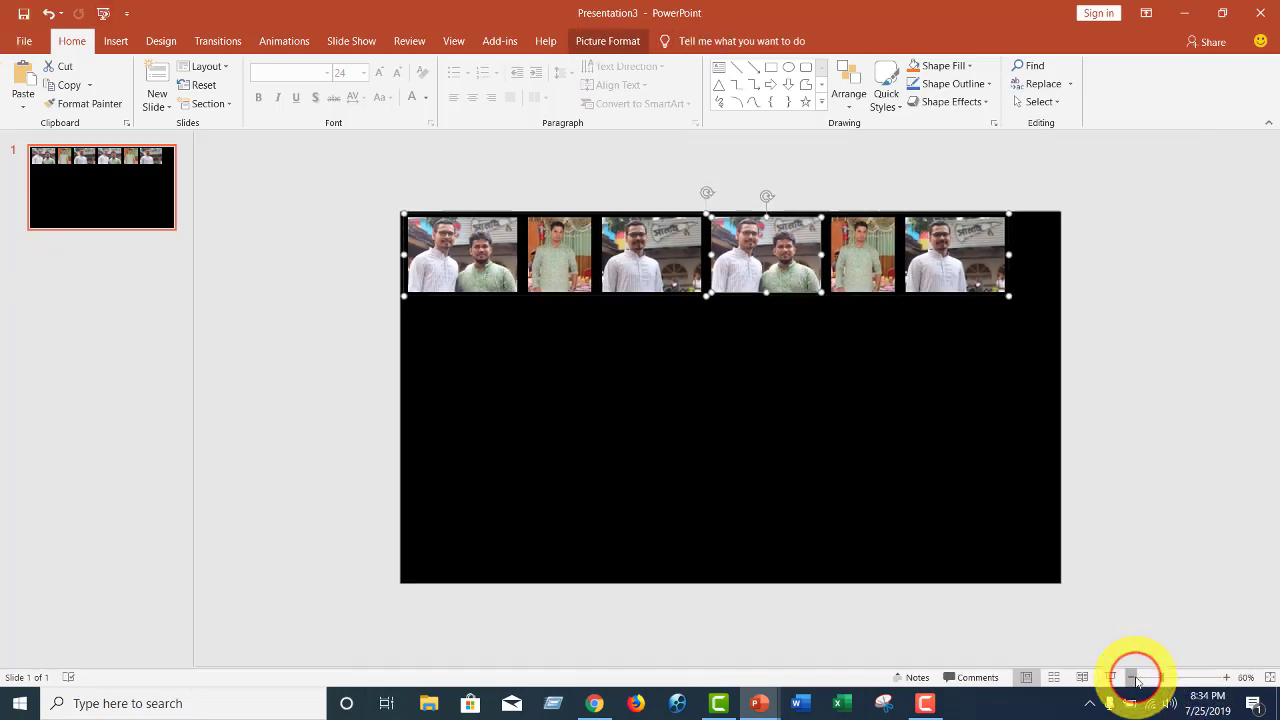
left_click(1133, 678)
left_click(1133, 678)
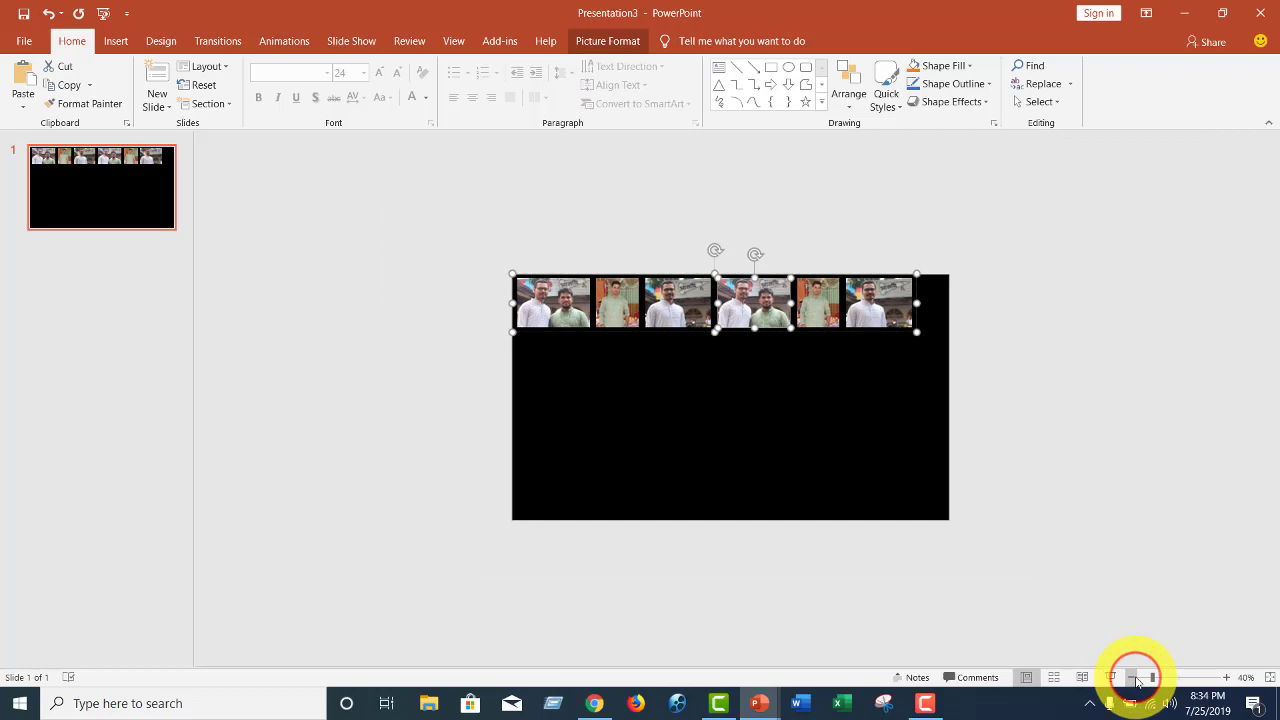
left_click(621, 316)
left_click(646, 403)
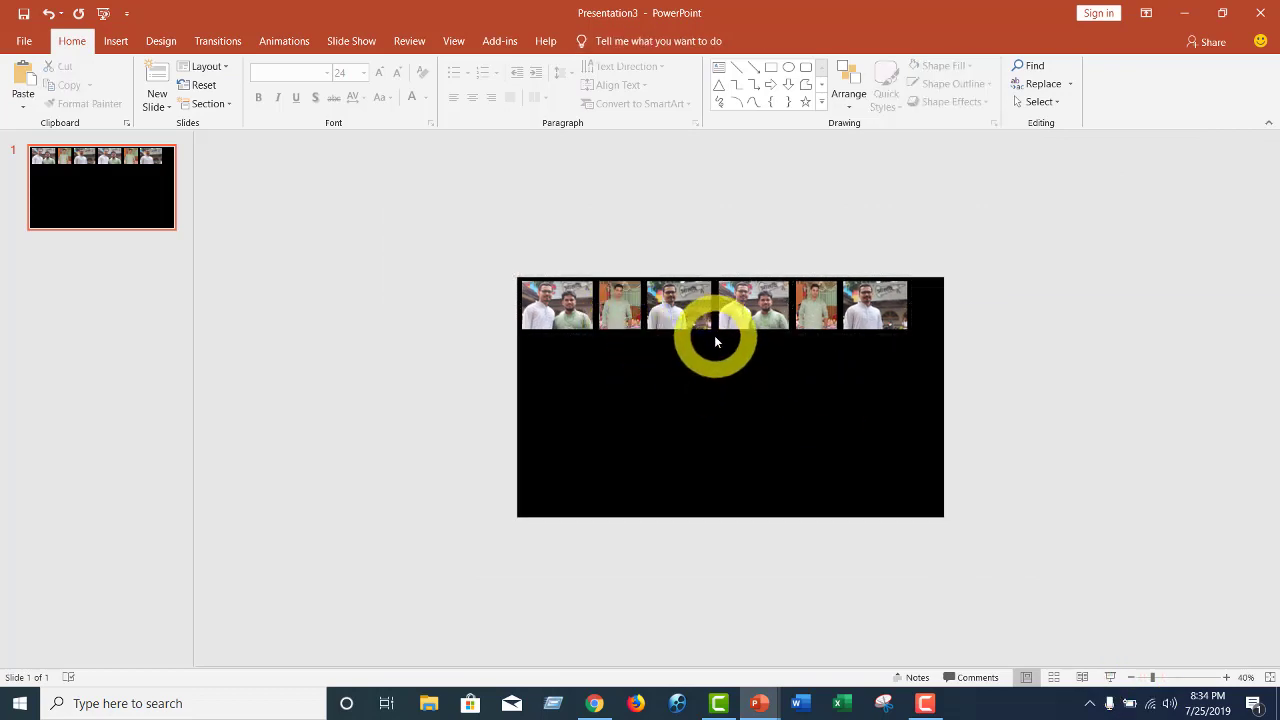
left_click(715, 333)
mouse_move(557, 309)
left_mouse_down()
mouse_move(621, 305)
mouse_move(541, 302)
left_mouse_up()
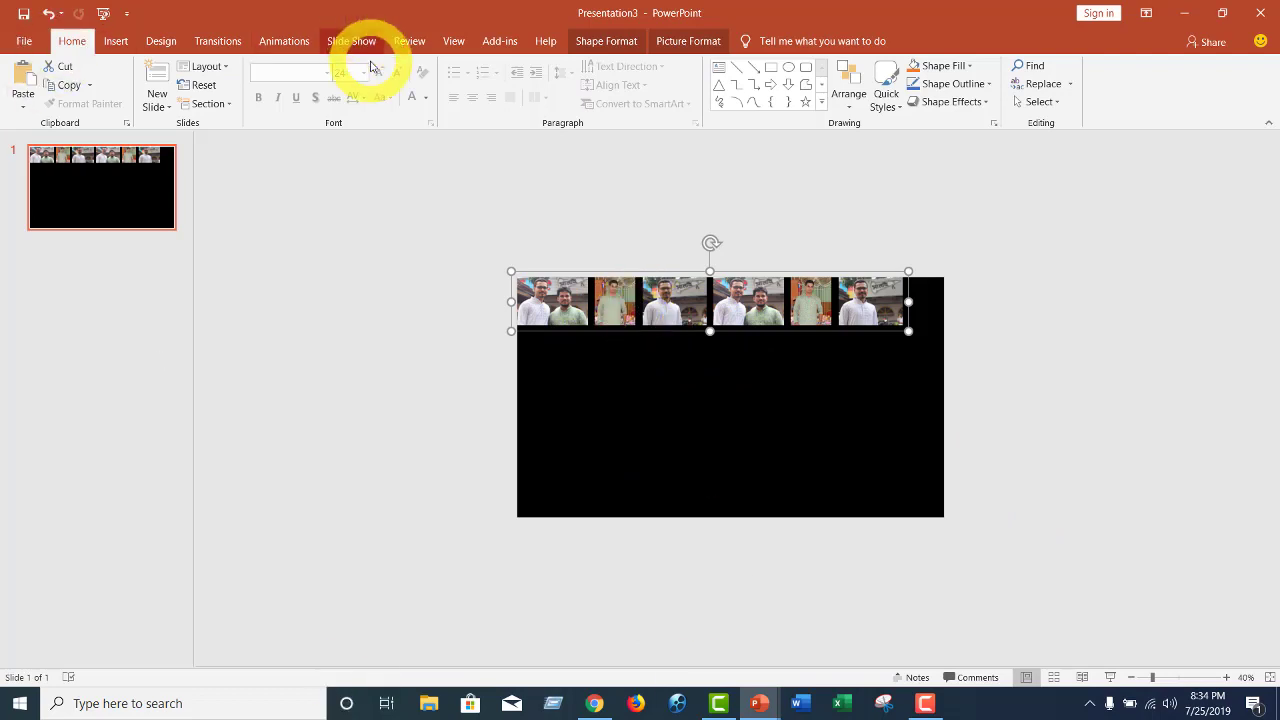
Apply a Fly In entrance animation to the six-photo strip, Group 14
left_click(283, 43)
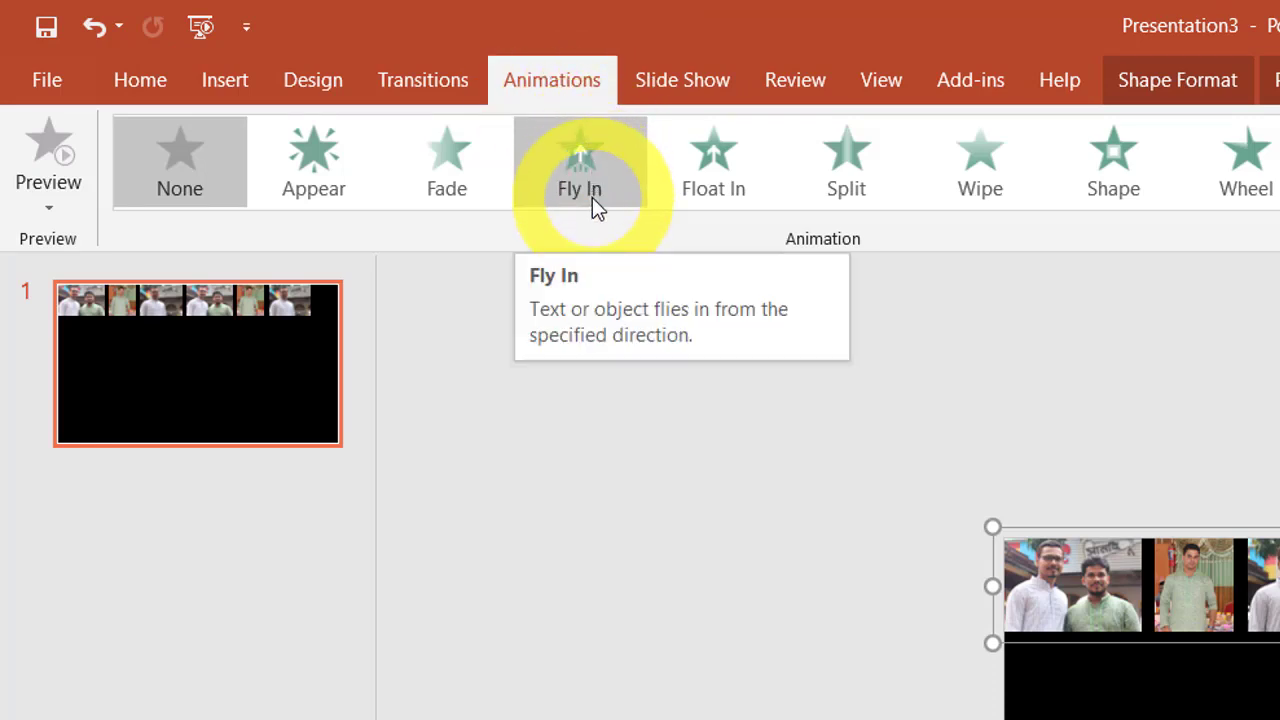
left_click(593, 172)
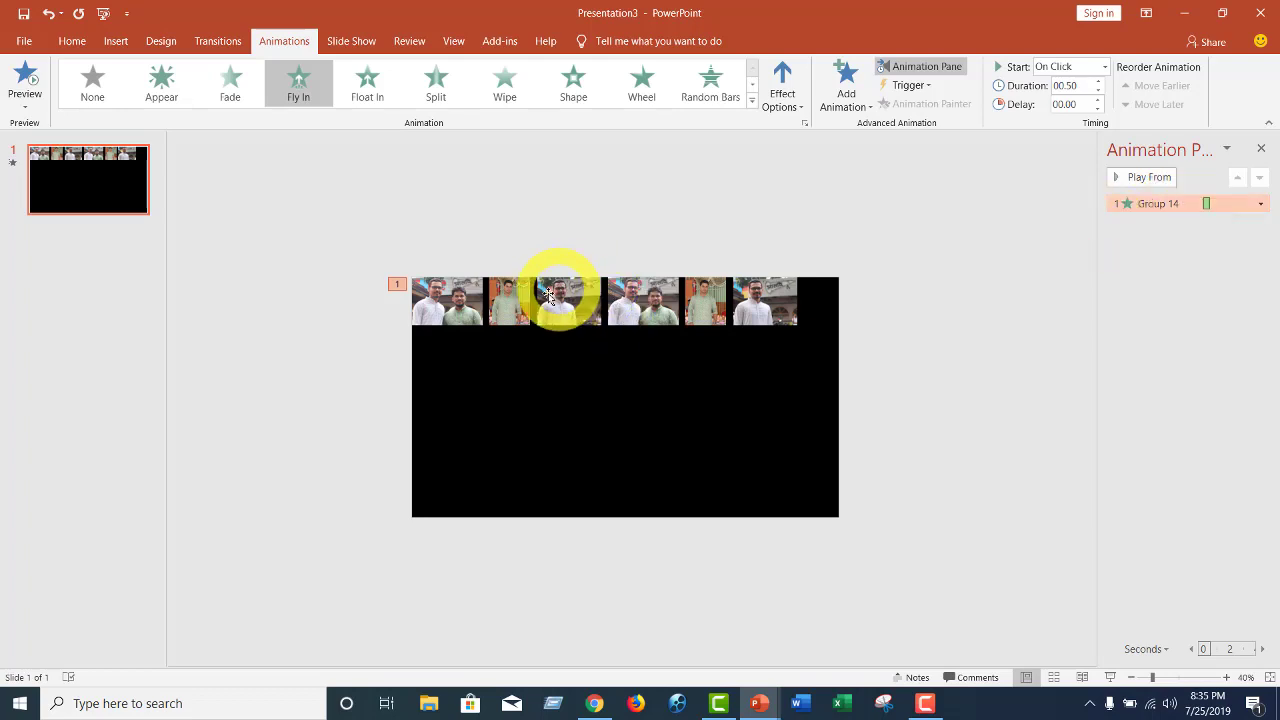
Change Group 14's Fly In direction from From Bottom to From Left in Effect Options
right_click(1153, 203)
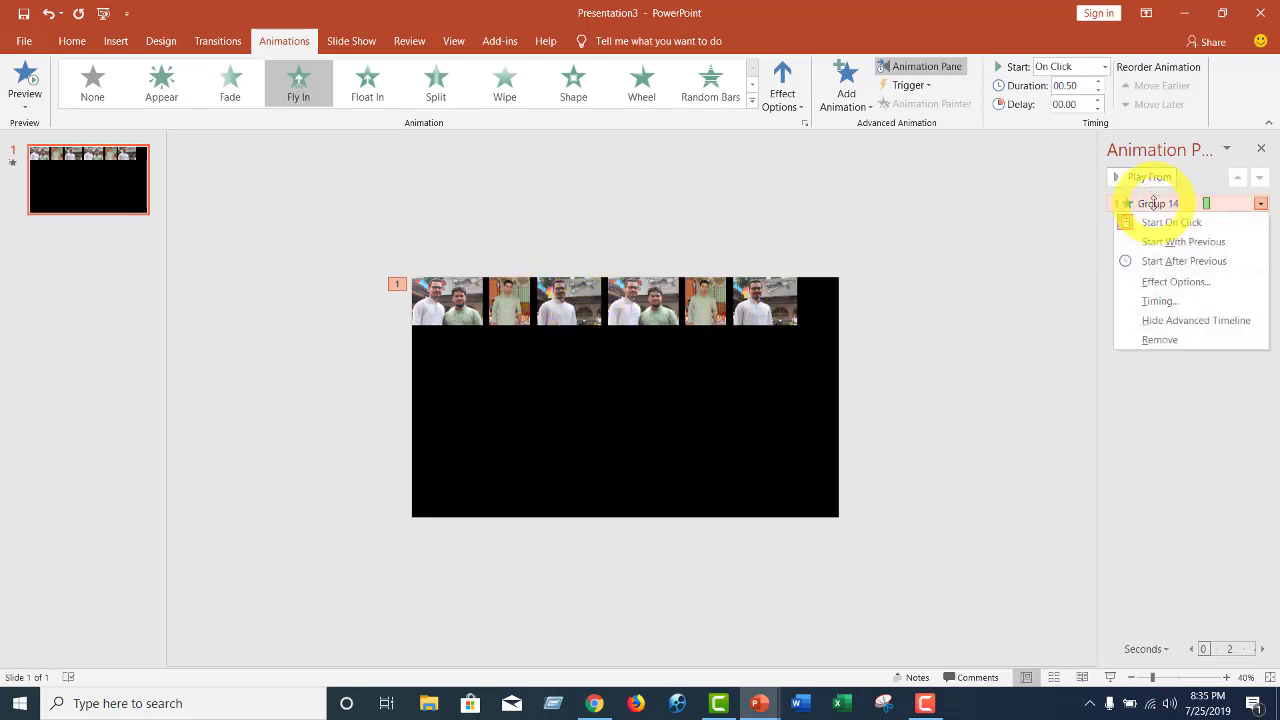
left_click(1175, 283)
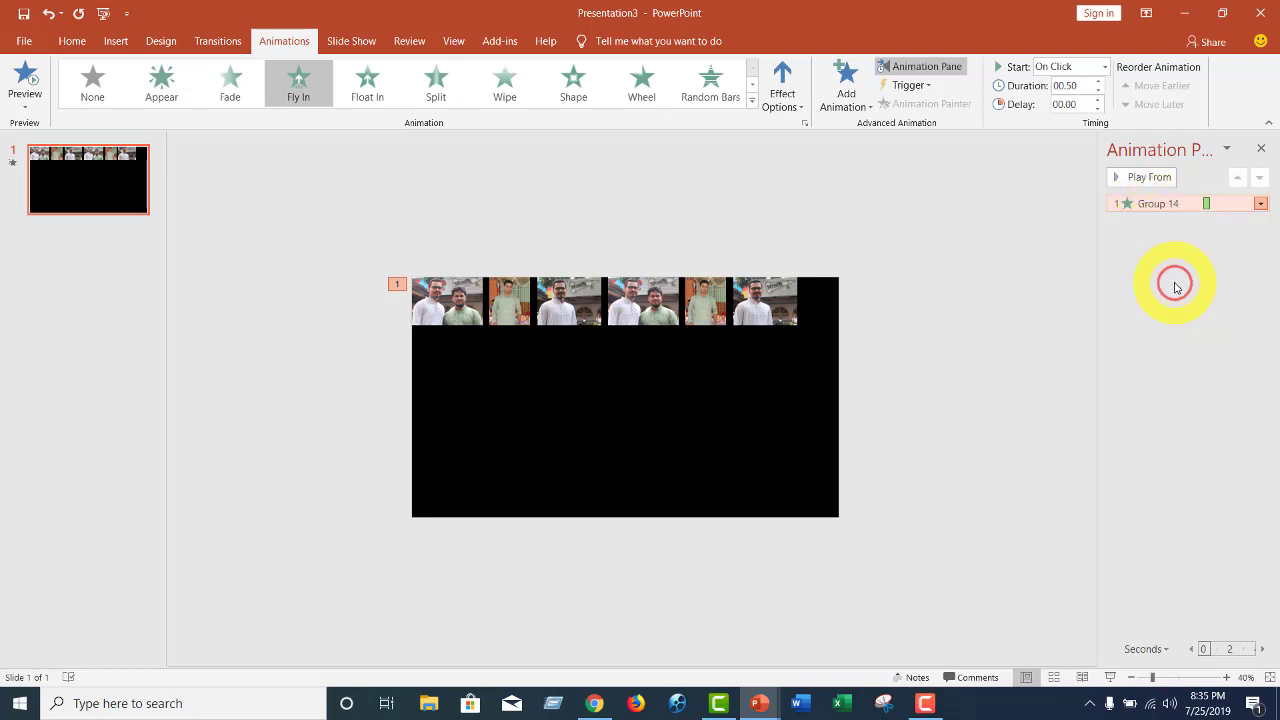
left_click_drag(633, 204, 870, 214)
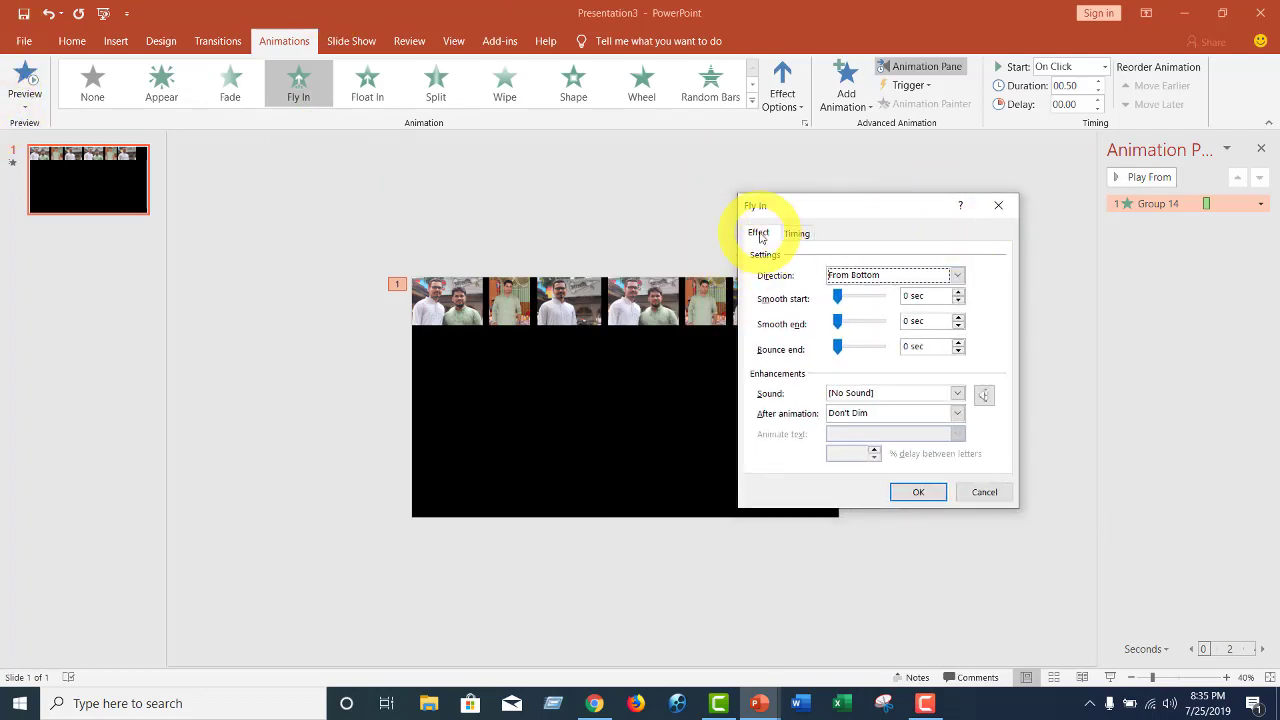
left_click(760, 235)
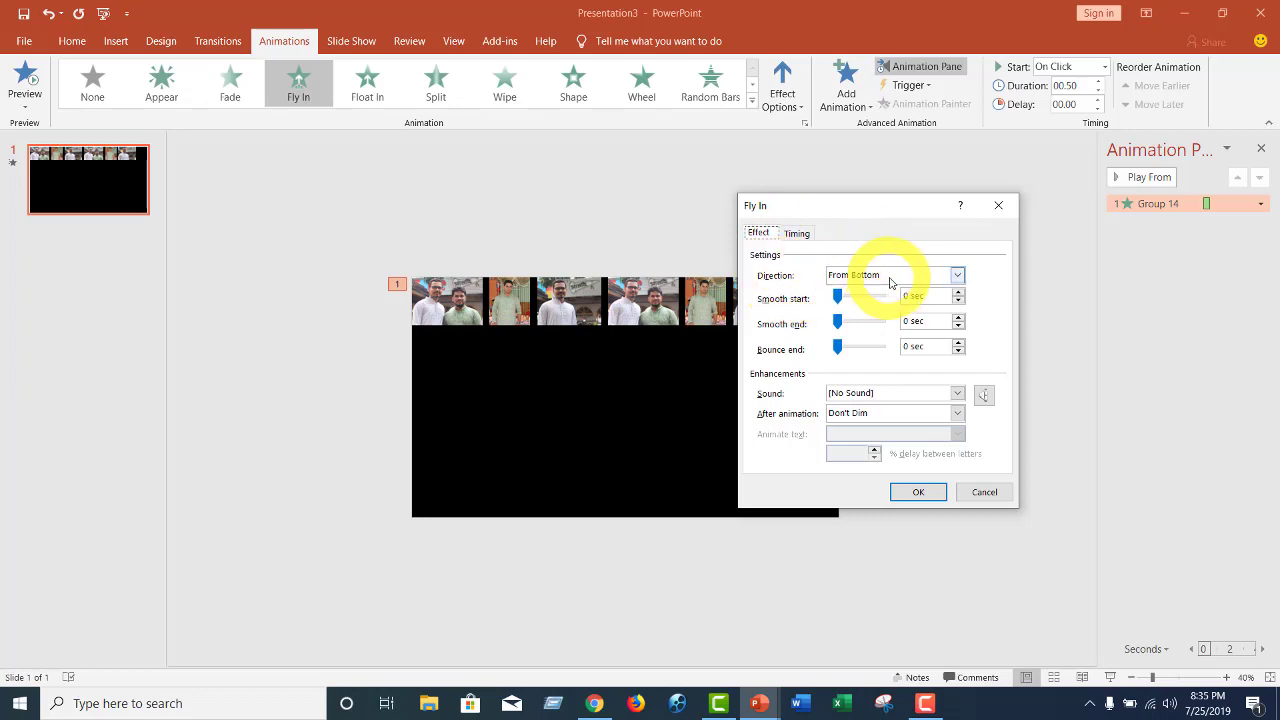
left_click(957, 276)
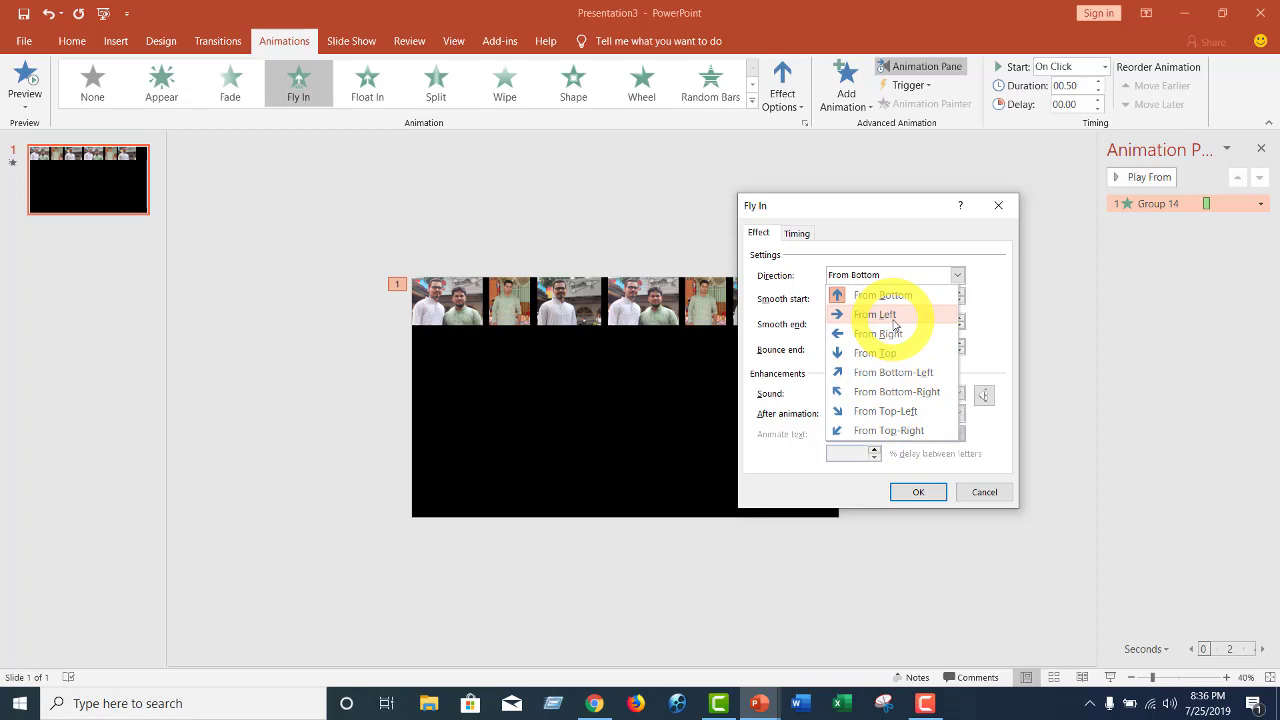
left_click(893, 322)
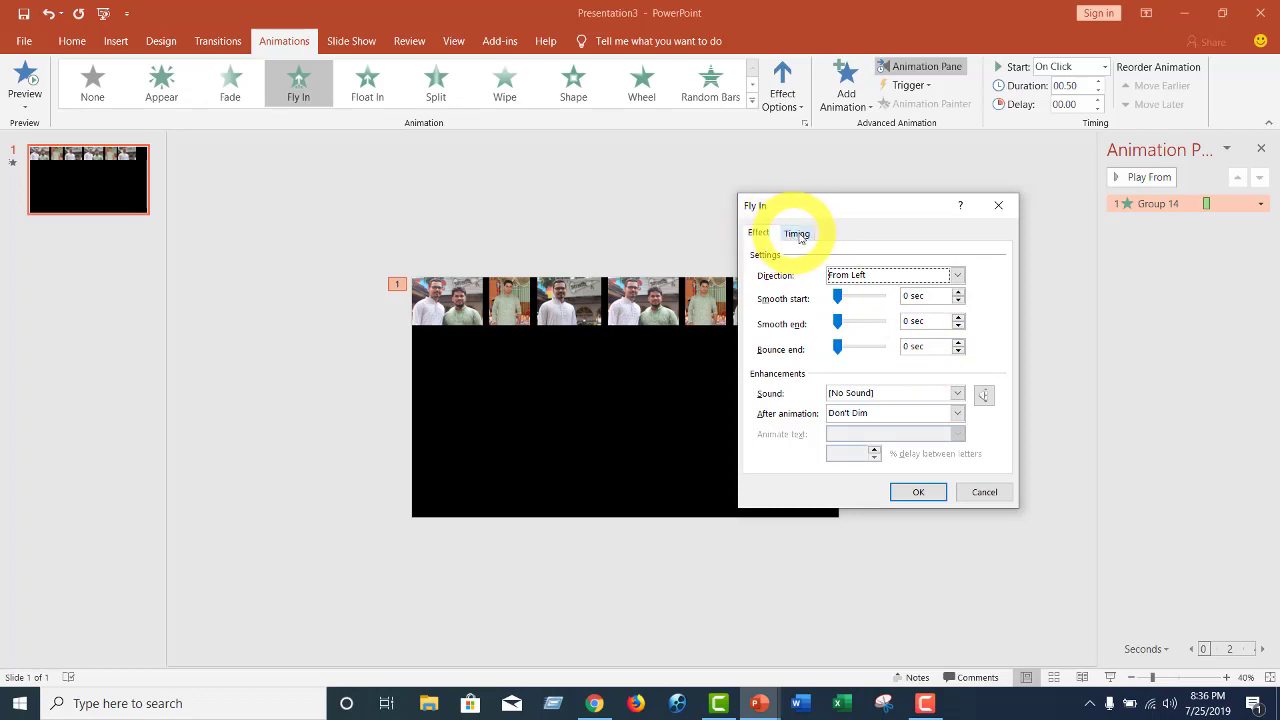
Make Group 14's Fly In start With Previous with a 20-second (Extremely Slow) duration
left_click(799, 235)
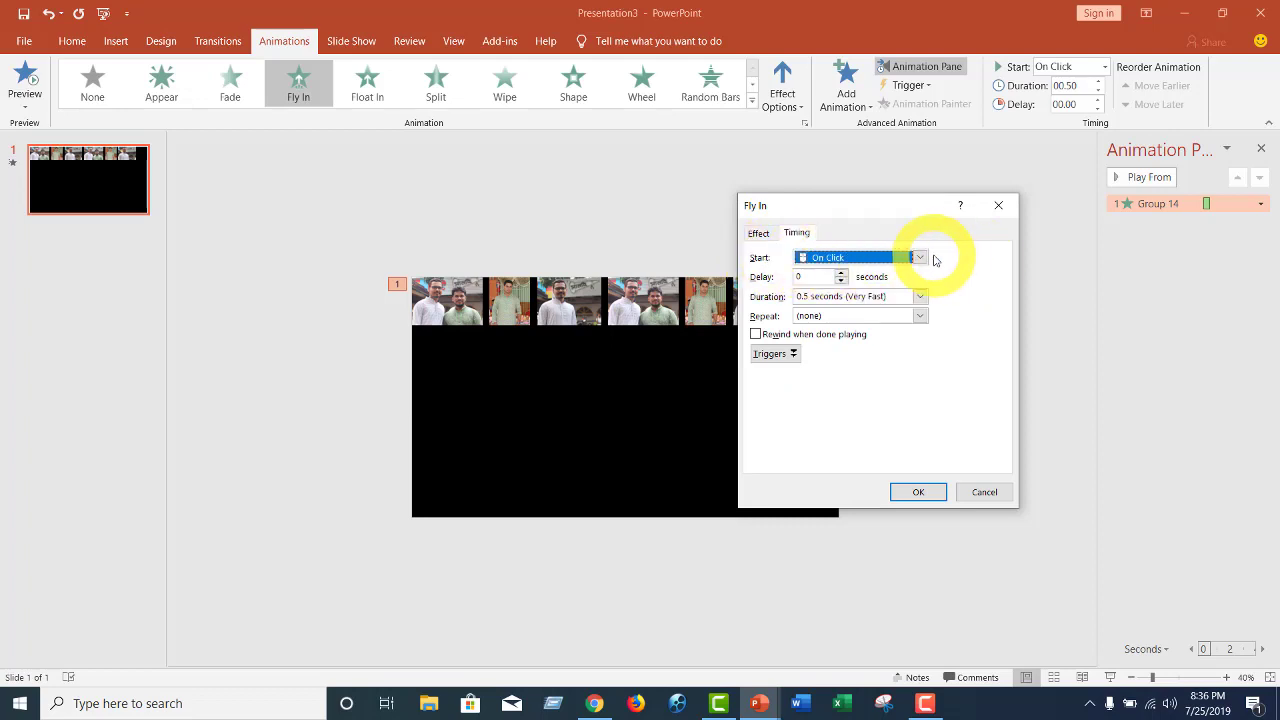
left_click(921, 258)
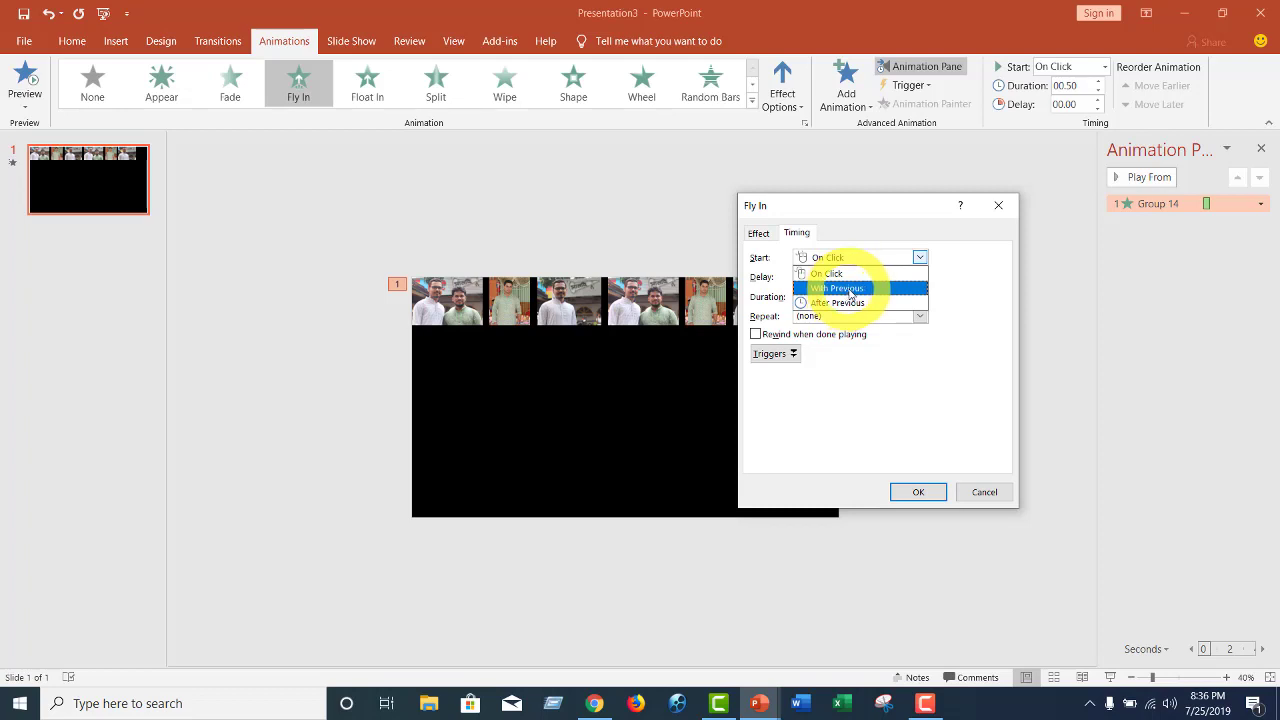
left_click(849, 289)
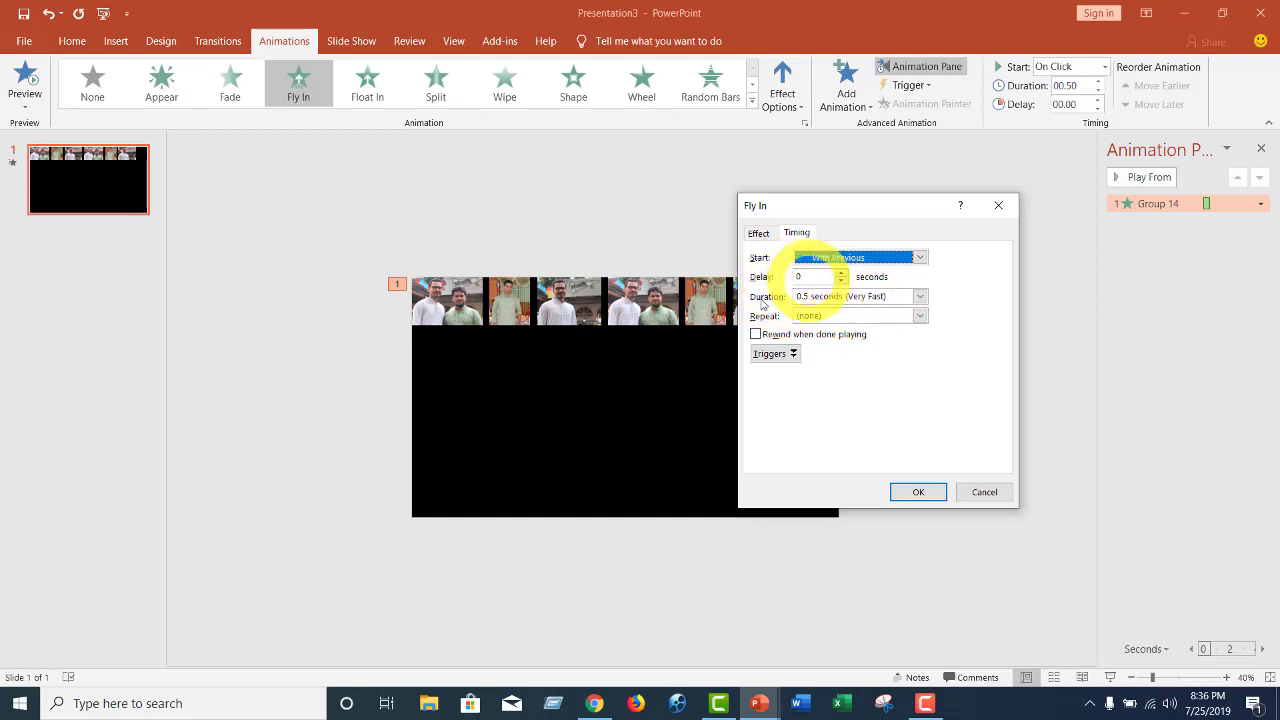
left_click(920, 296)
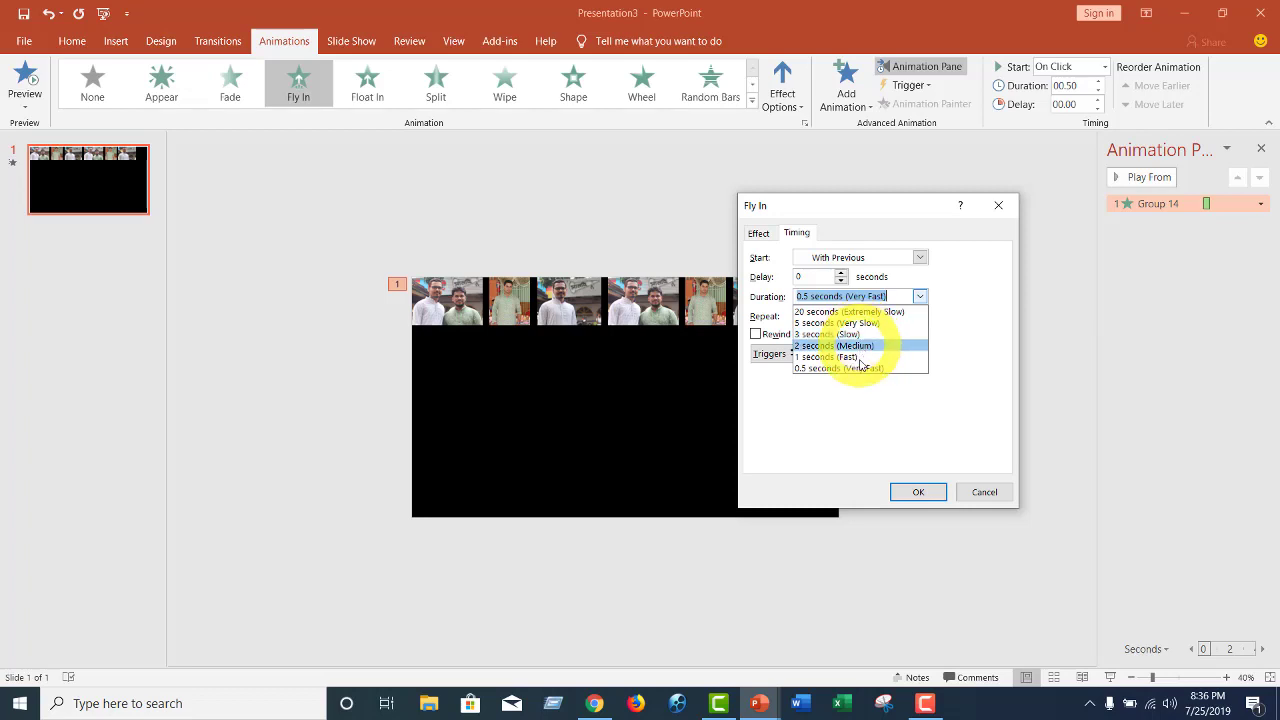
left_click(838, 313)
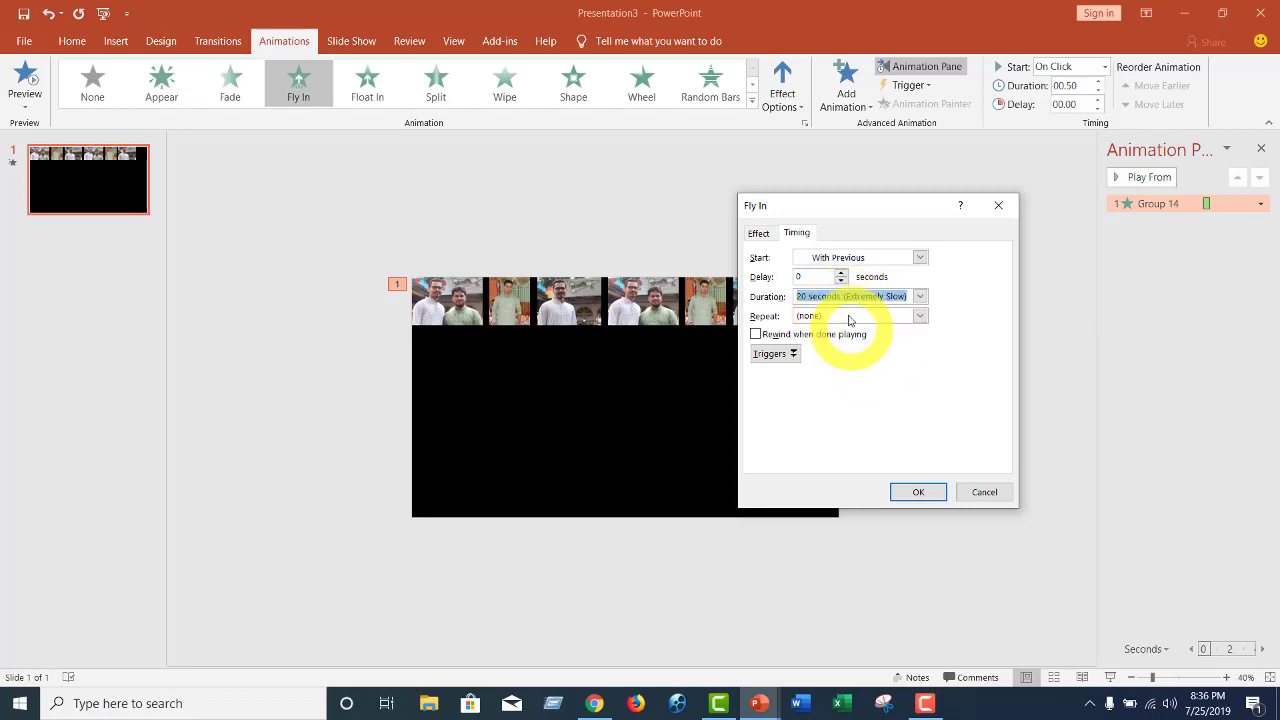
left_click(915, 491)
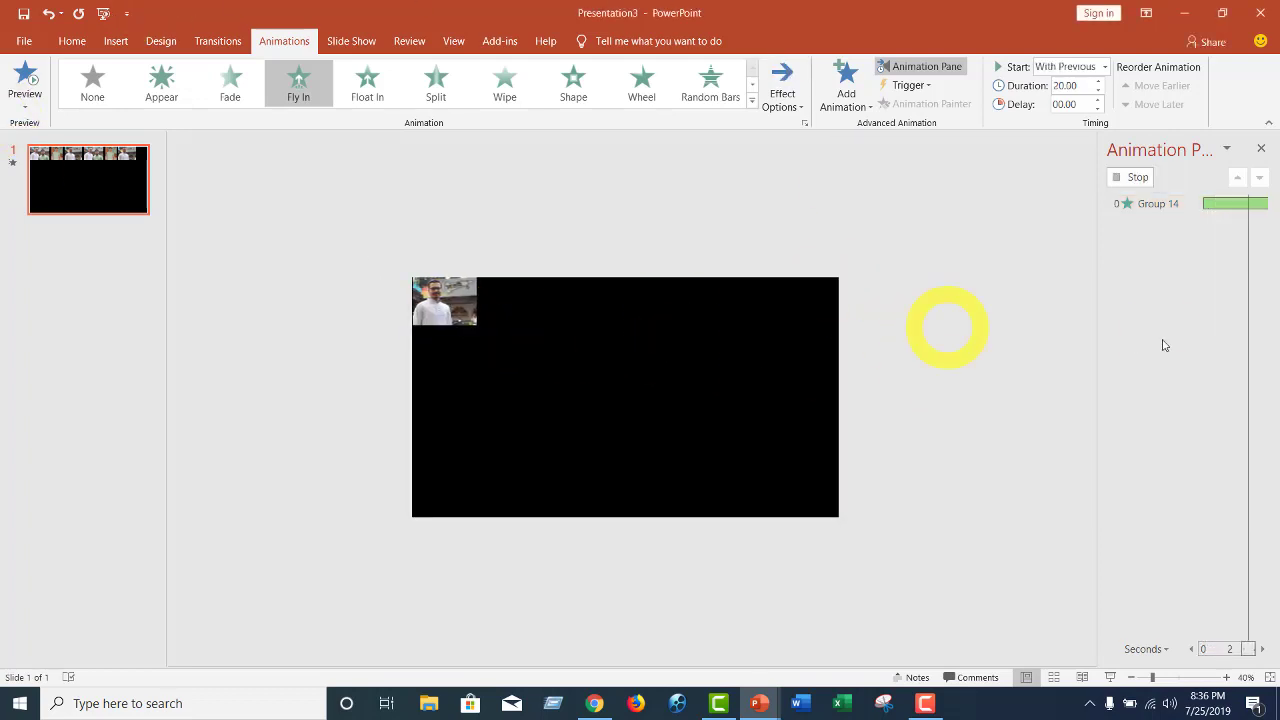
Change Group 14's Fly In duration to 10 seconds and reselect the photo strip
left_click(1158, 205)
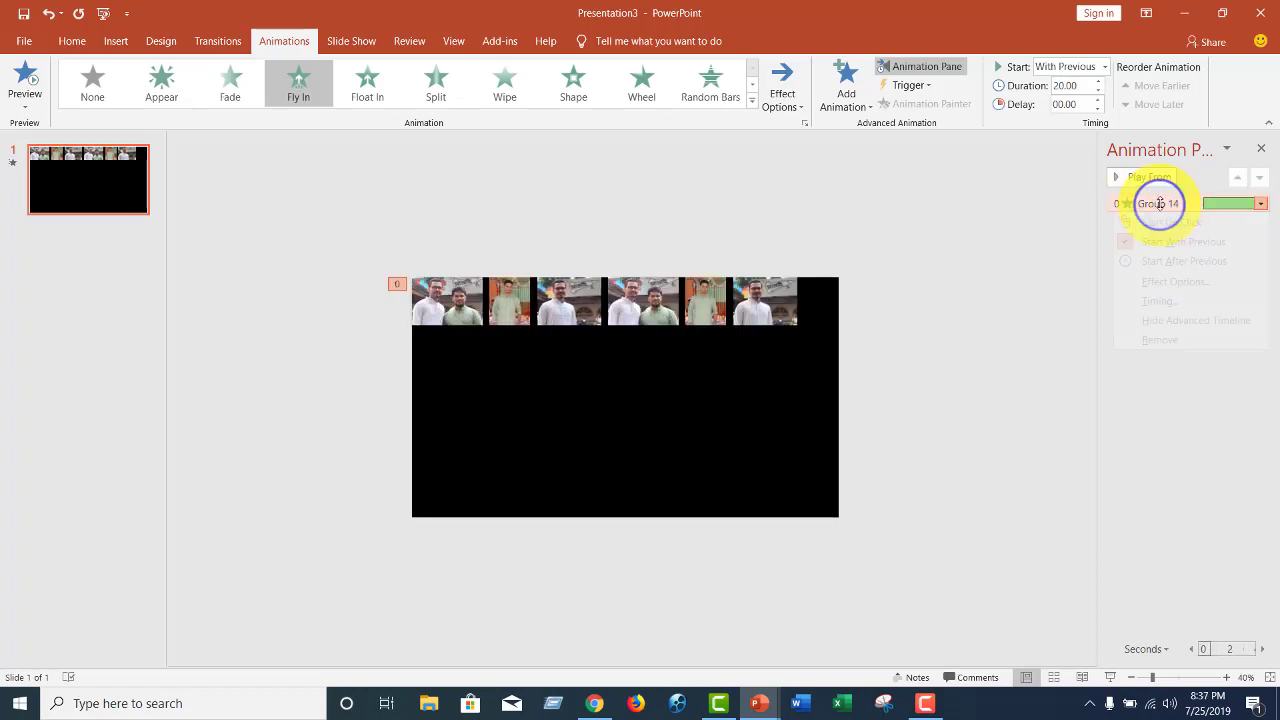
right_click(1158, 205)
left_click(1175, 281)
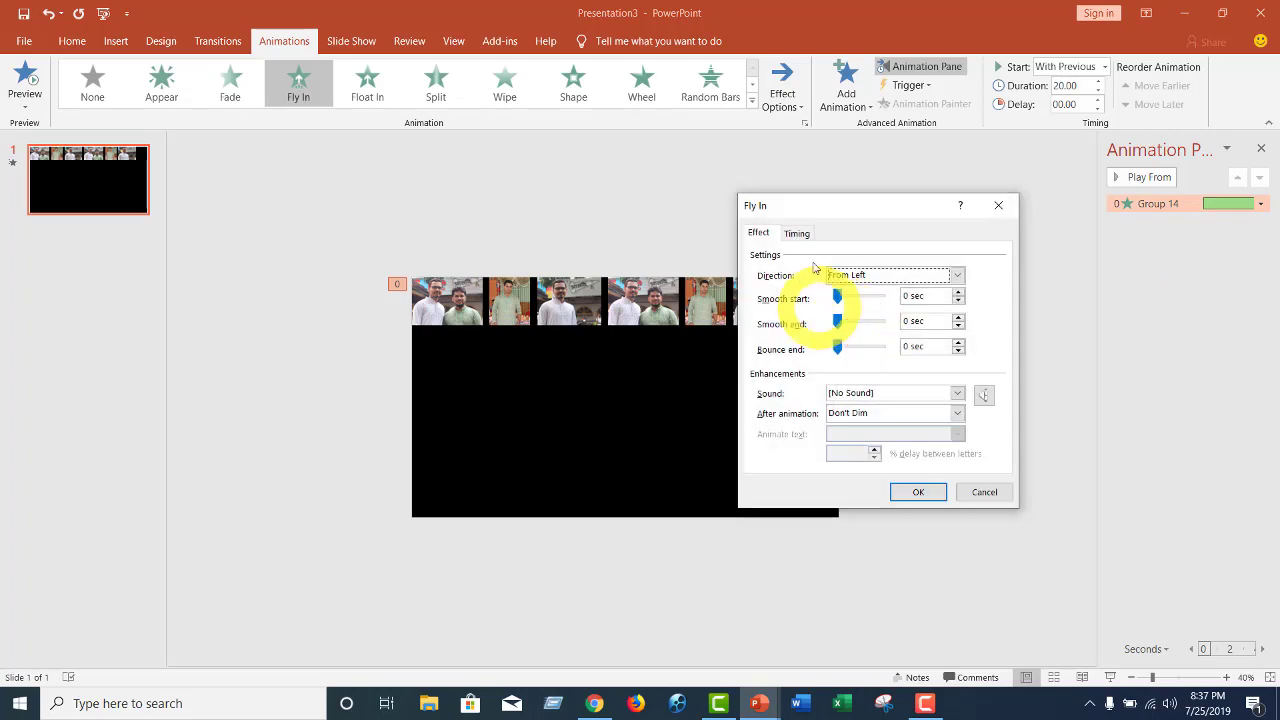
left_click(797, 233)
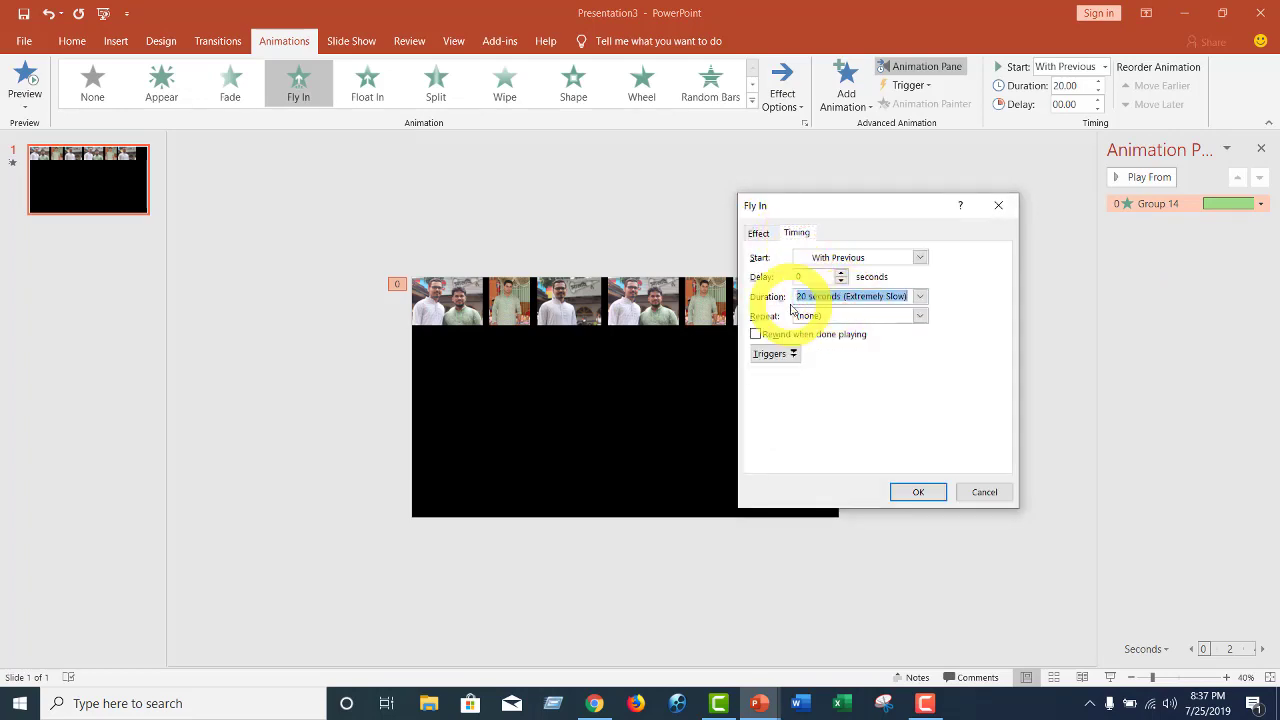
left_click(907, 494)
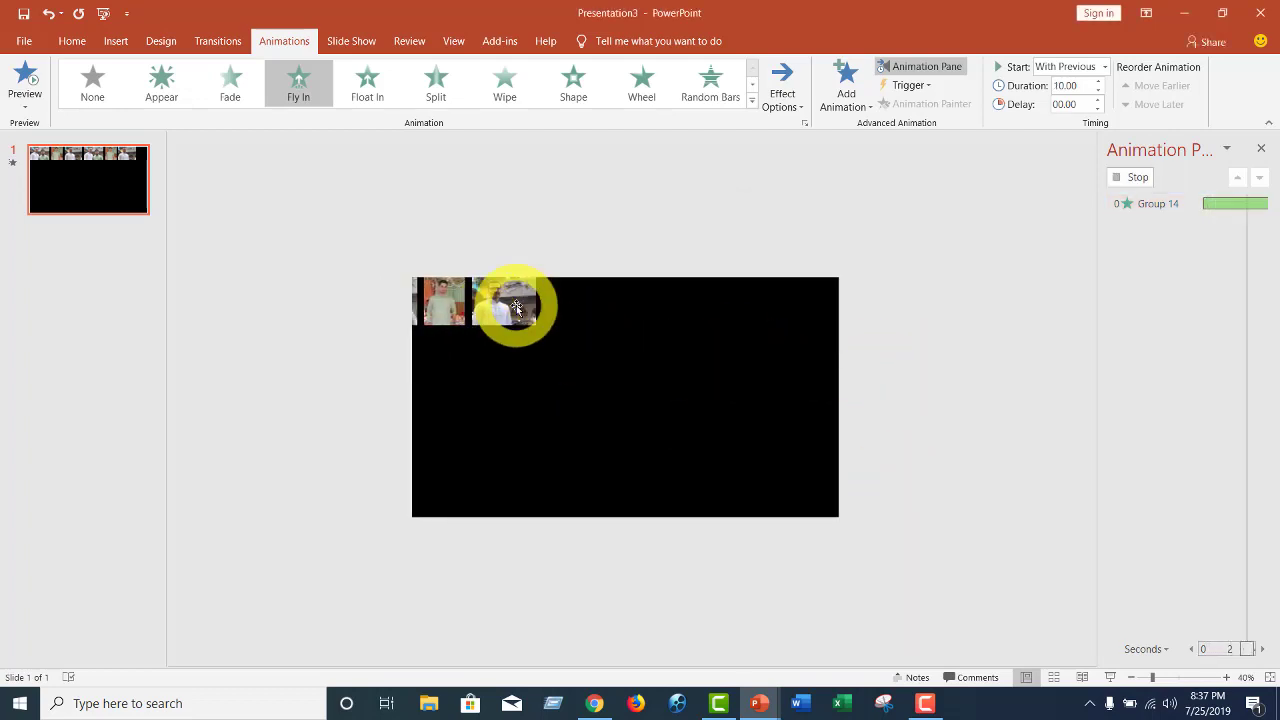
left_click(660, 318)
left_click(568, 304)
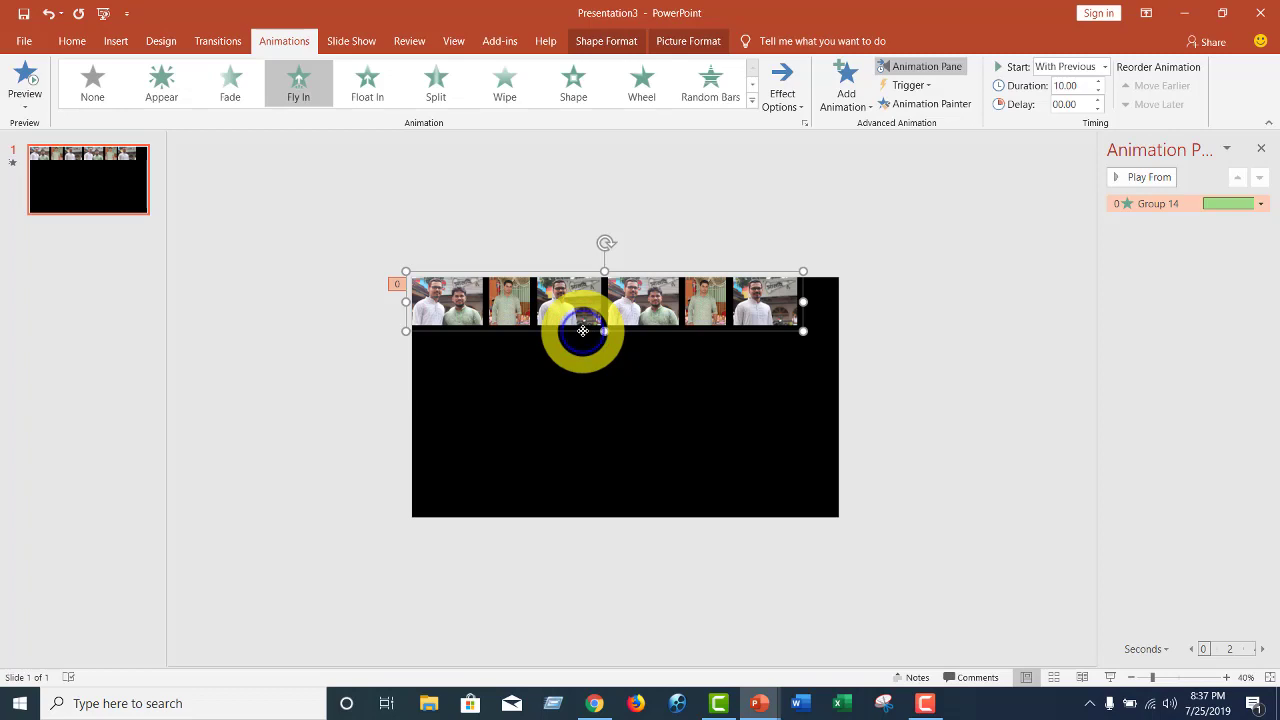
Copy the photo strip and place the copy along the slide's bottom edge
right_click(583, 331)
left_click(632, 363)
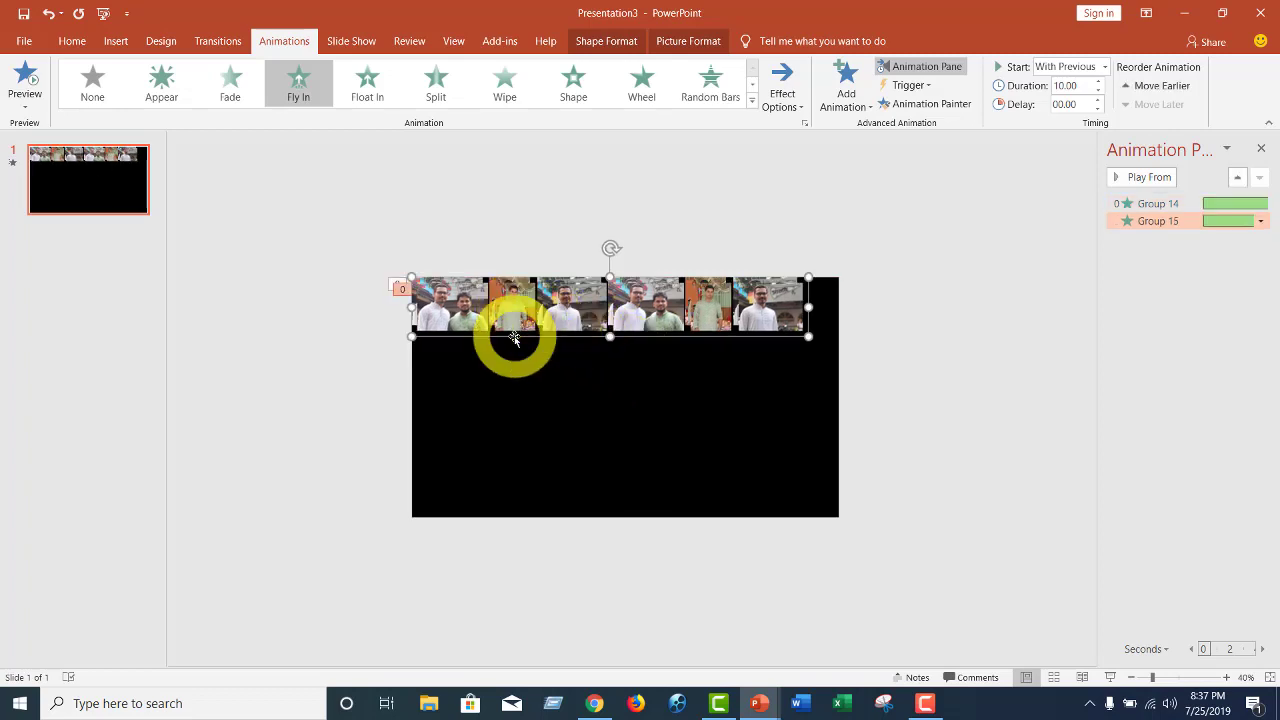
mouse_move(514, 337)
left_mouse_down()
mouse_move(548, 517)
mouse_move(562, 512)
left_mouse_up()
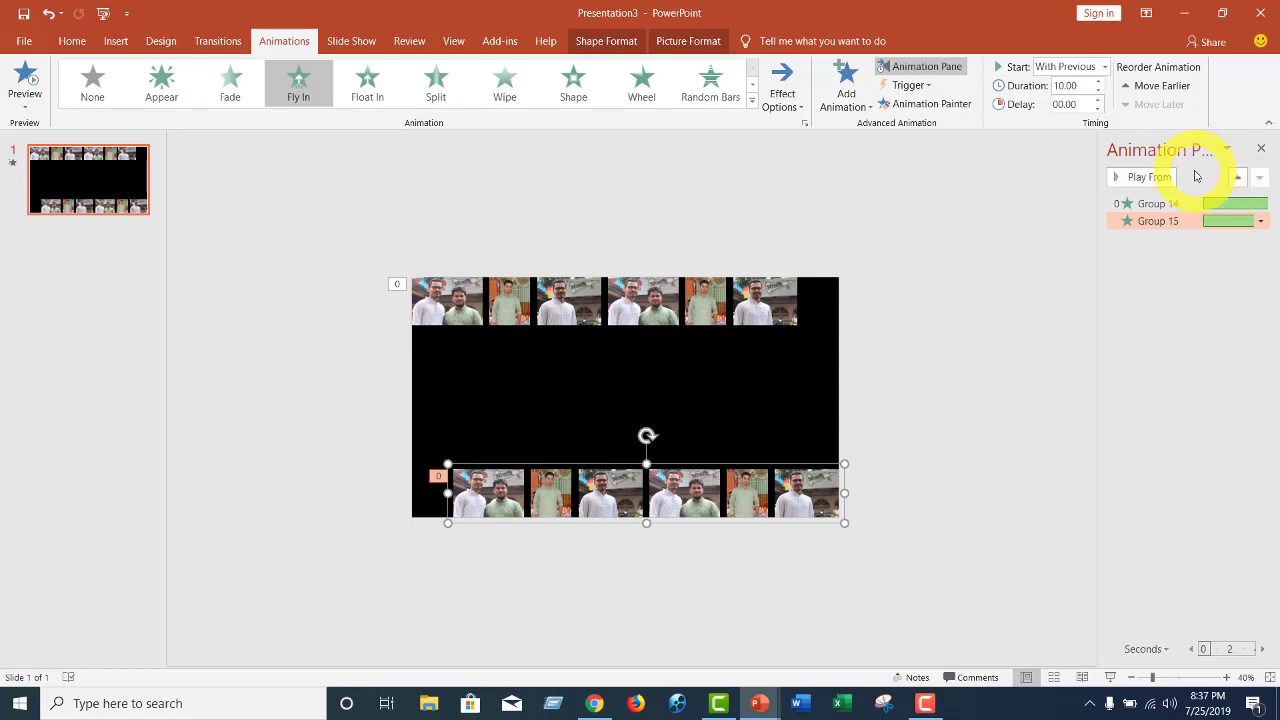
Open the Fly In effect settings for the copied strip's Group 15 animation
left_click(1169, 228)
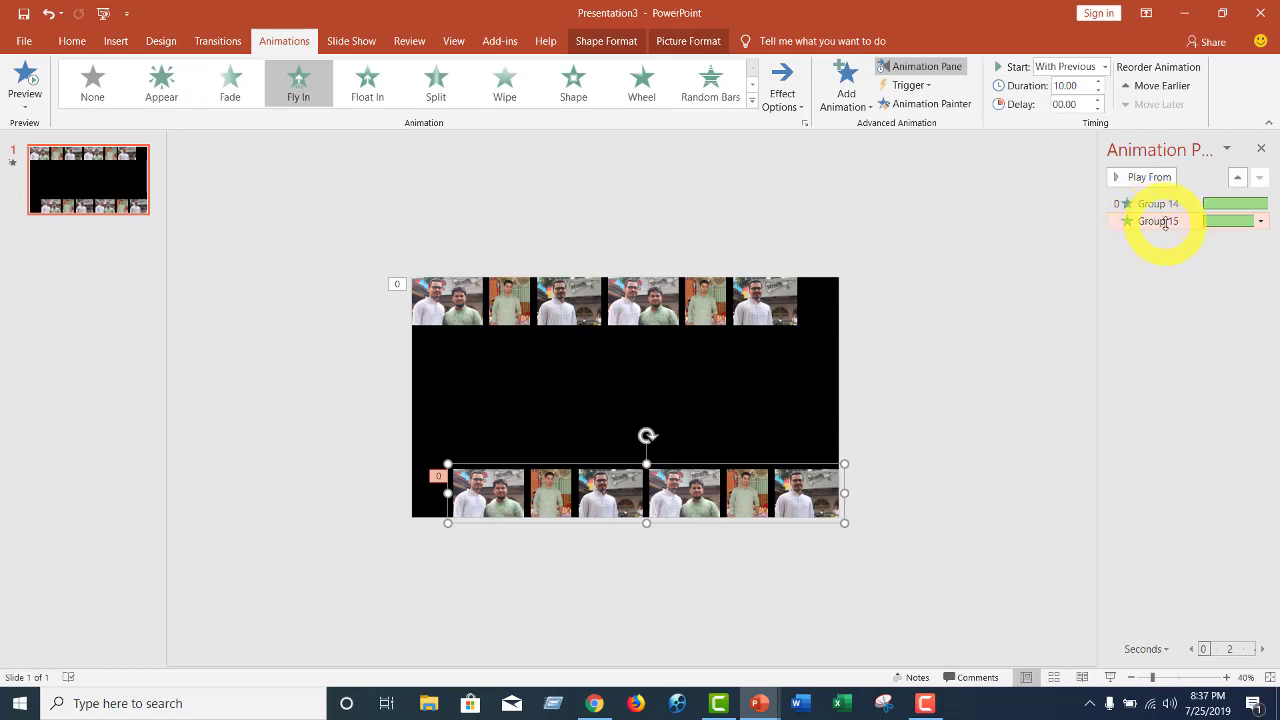
left_click(1161, 228)
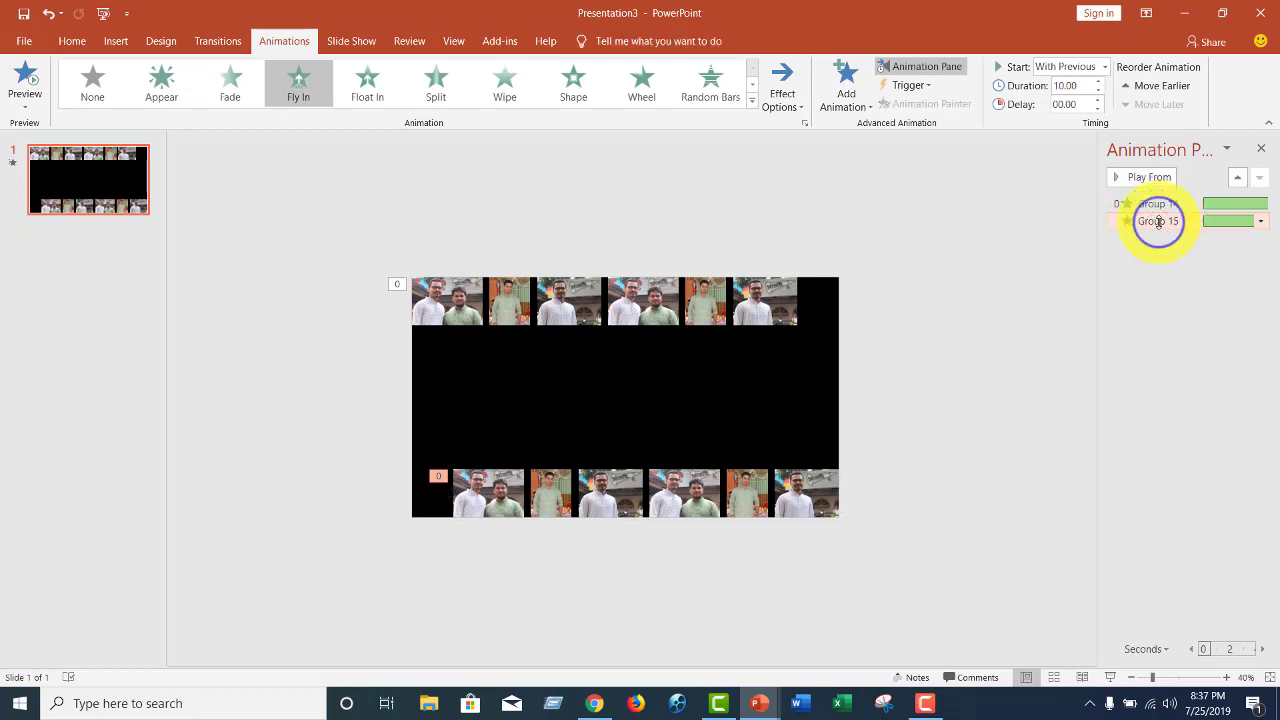
right_click(1158, 221)
left_click(1176, 299)
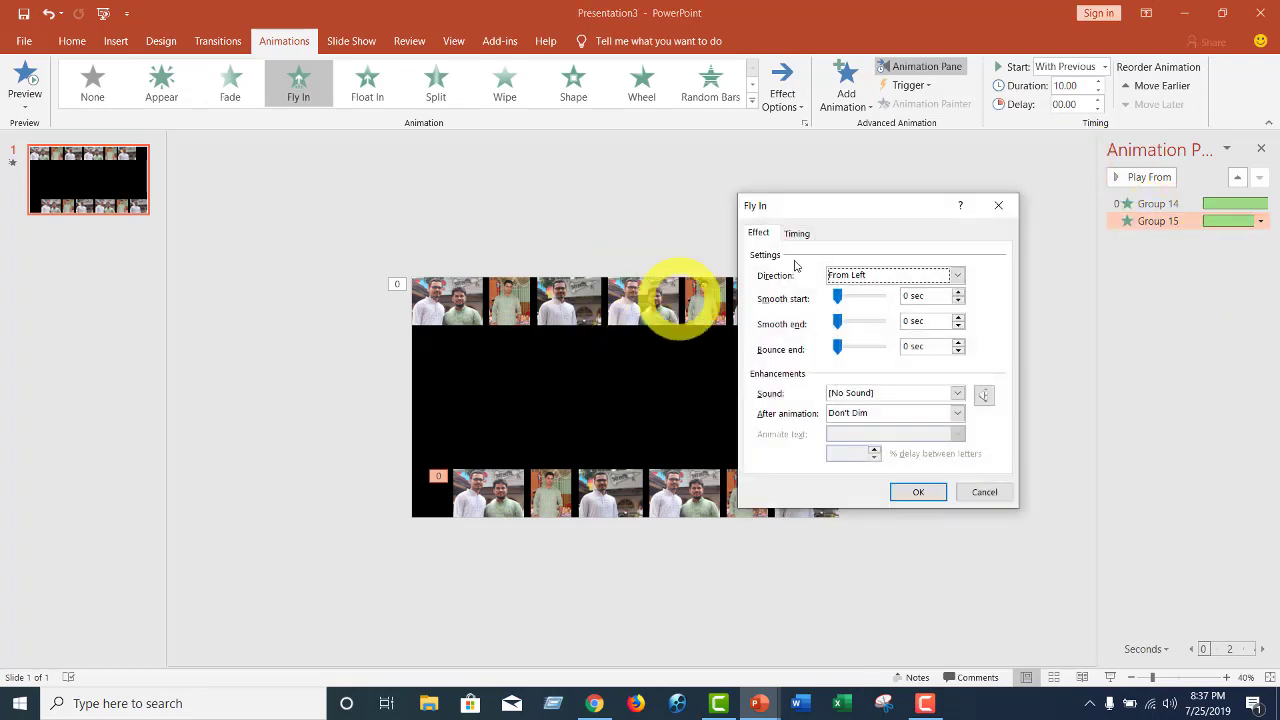
Set Group 15's Fly In direction to From Right, keeping its With Previous timing
left_click(866, 277)
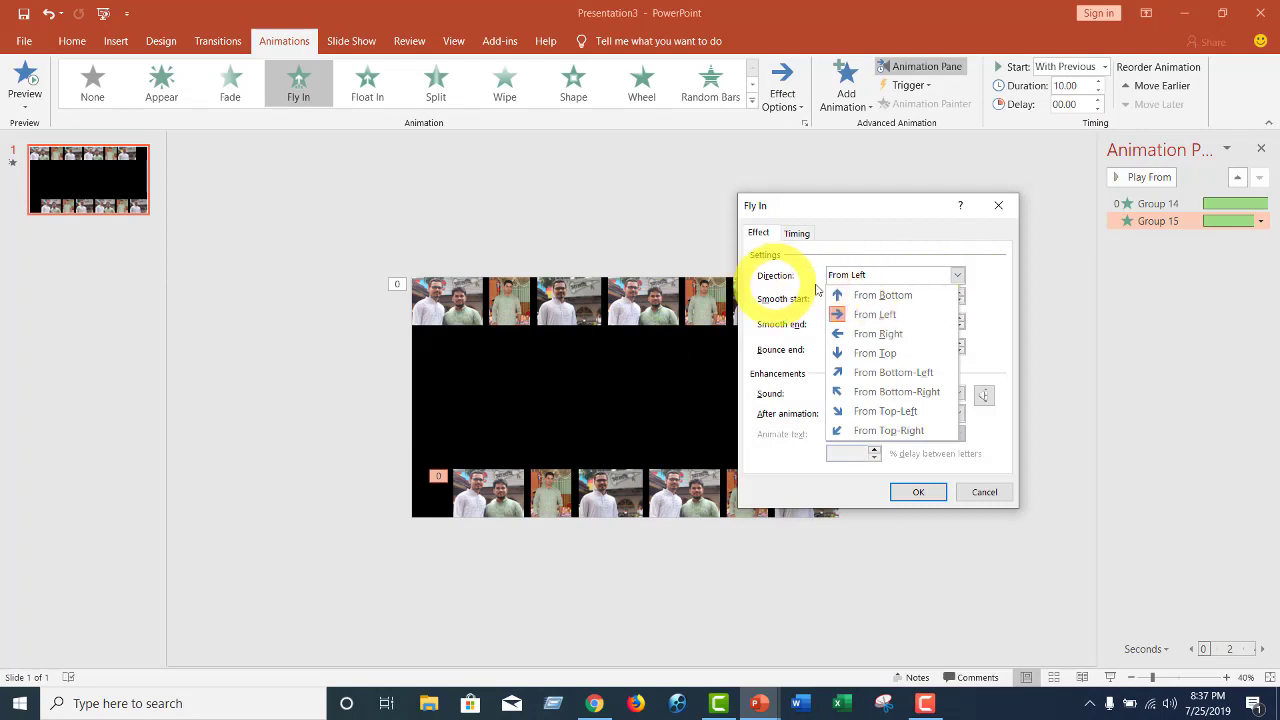
left_click(879, 334)
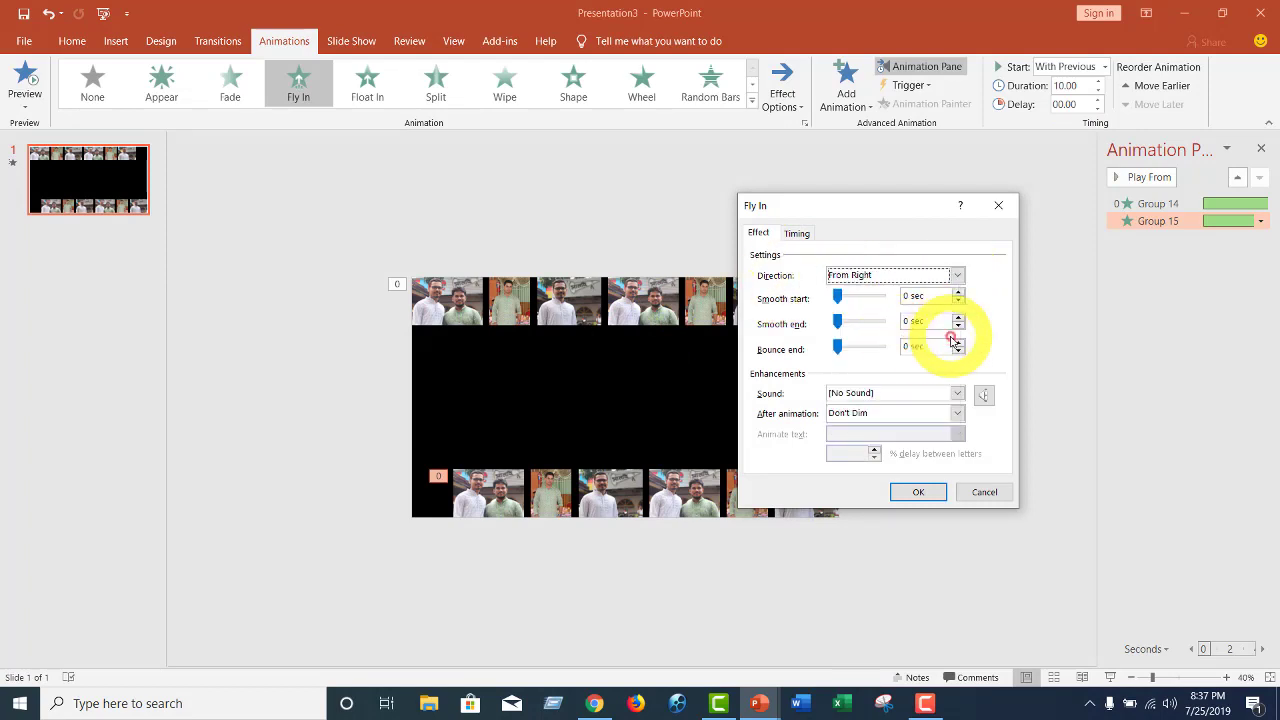
left_click(796, 234)
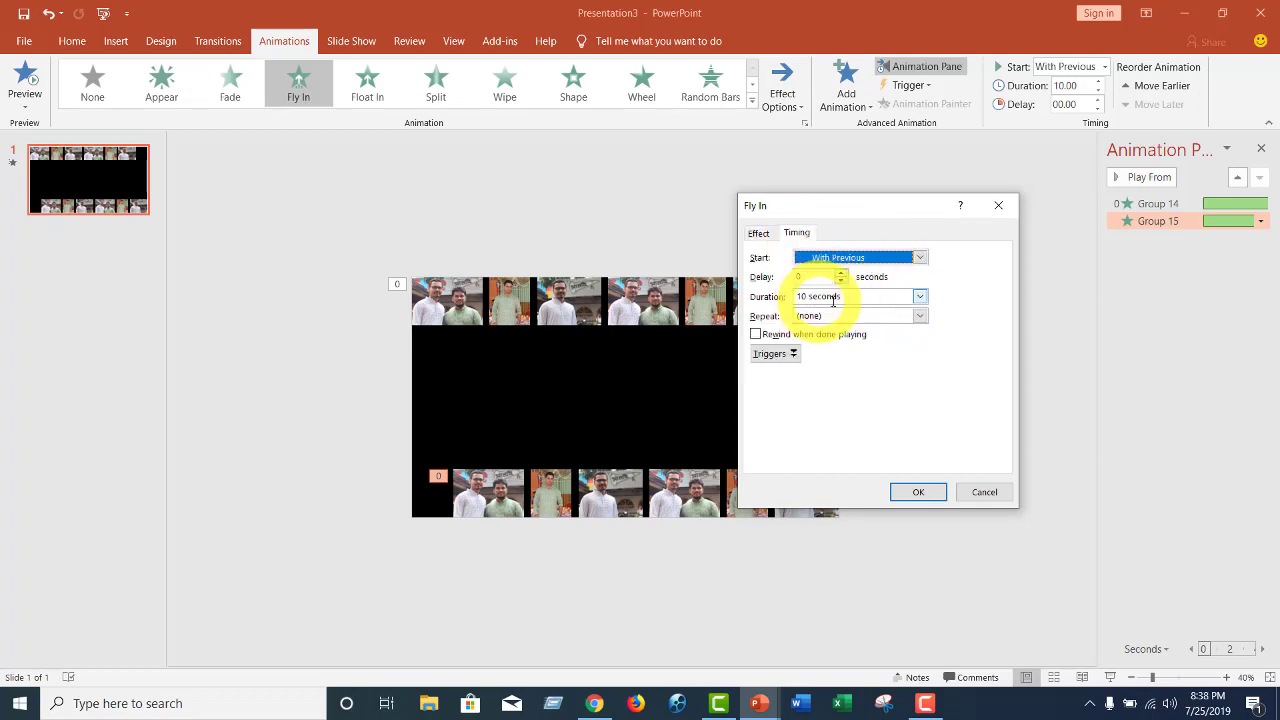
left_click(907, 493)
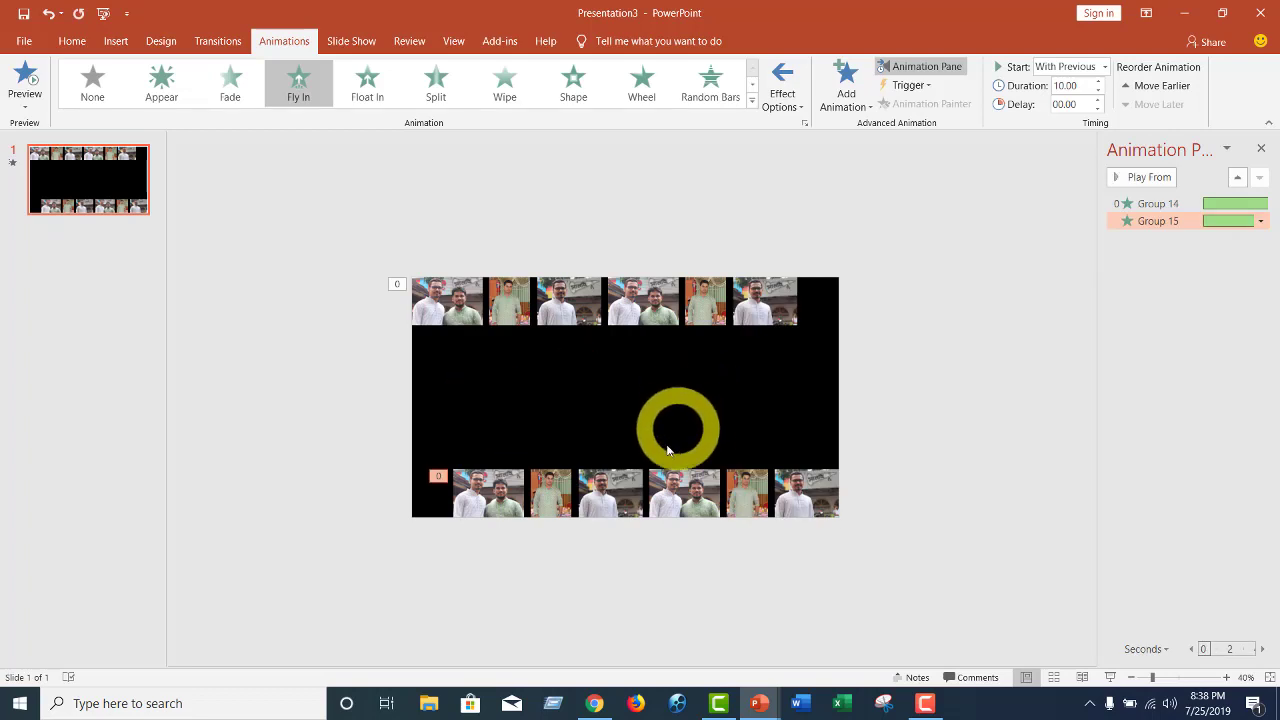
Insert outlined-style WordArt reading 'TANVIR ACADEMY'
left_click(72, 41)
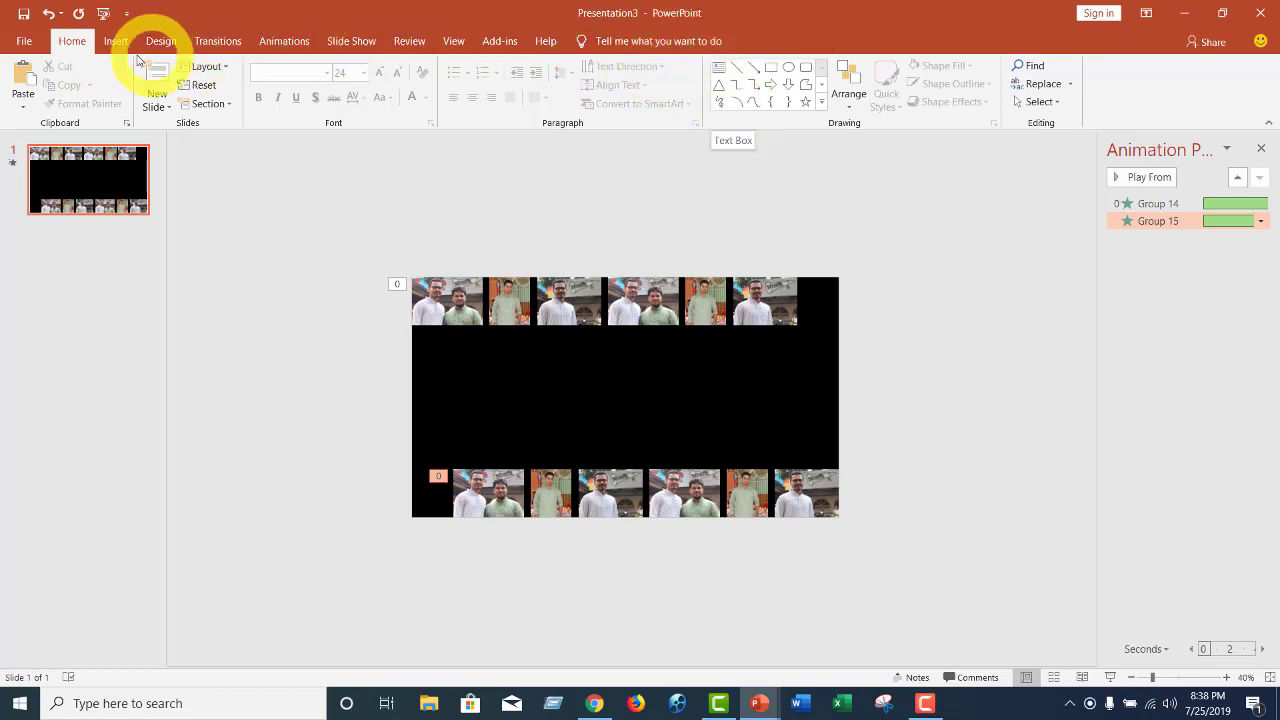
left_click(117, 44)
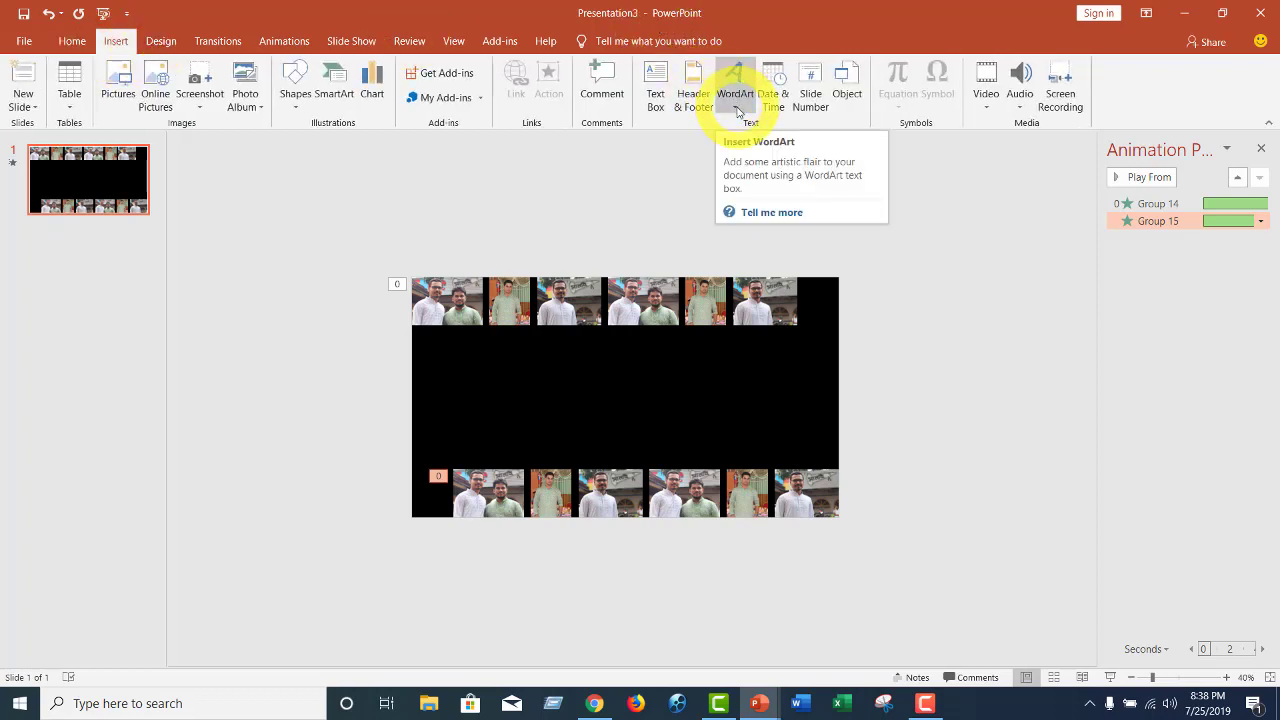
left_click(736, 100)
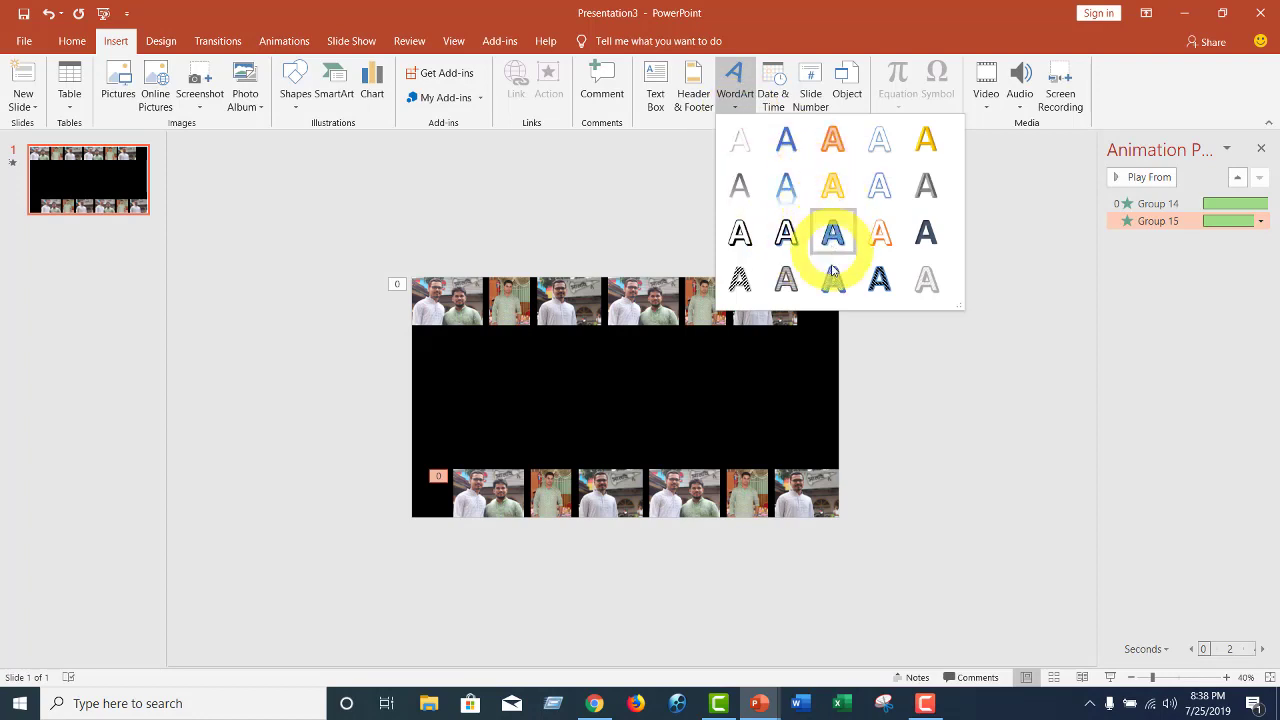
left_click(880, 278)
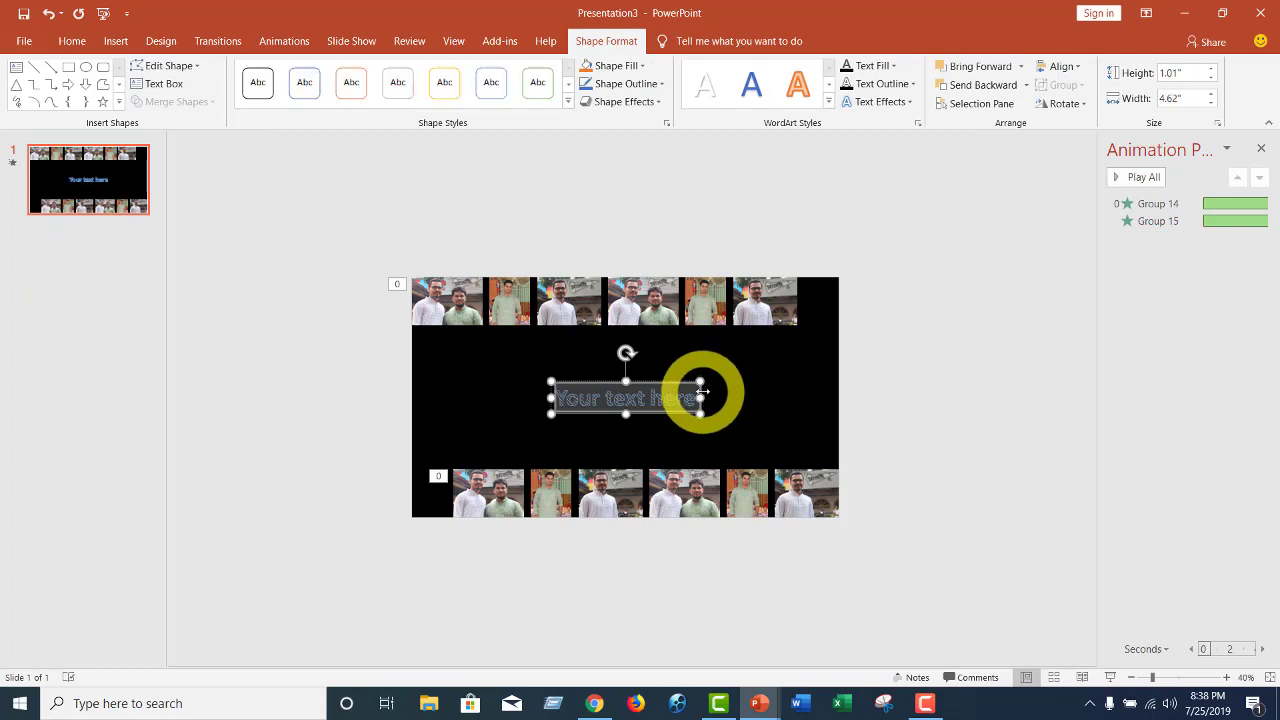
type("TANVIR ACAD")
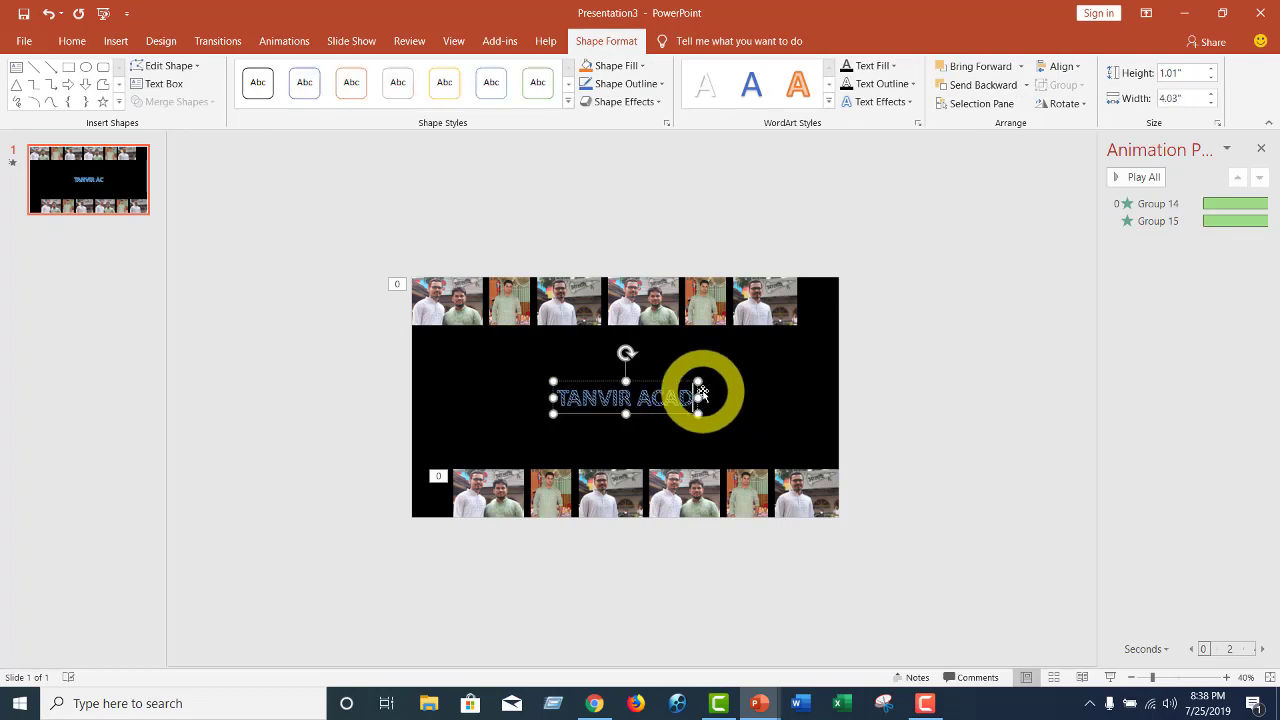
type("EMY")
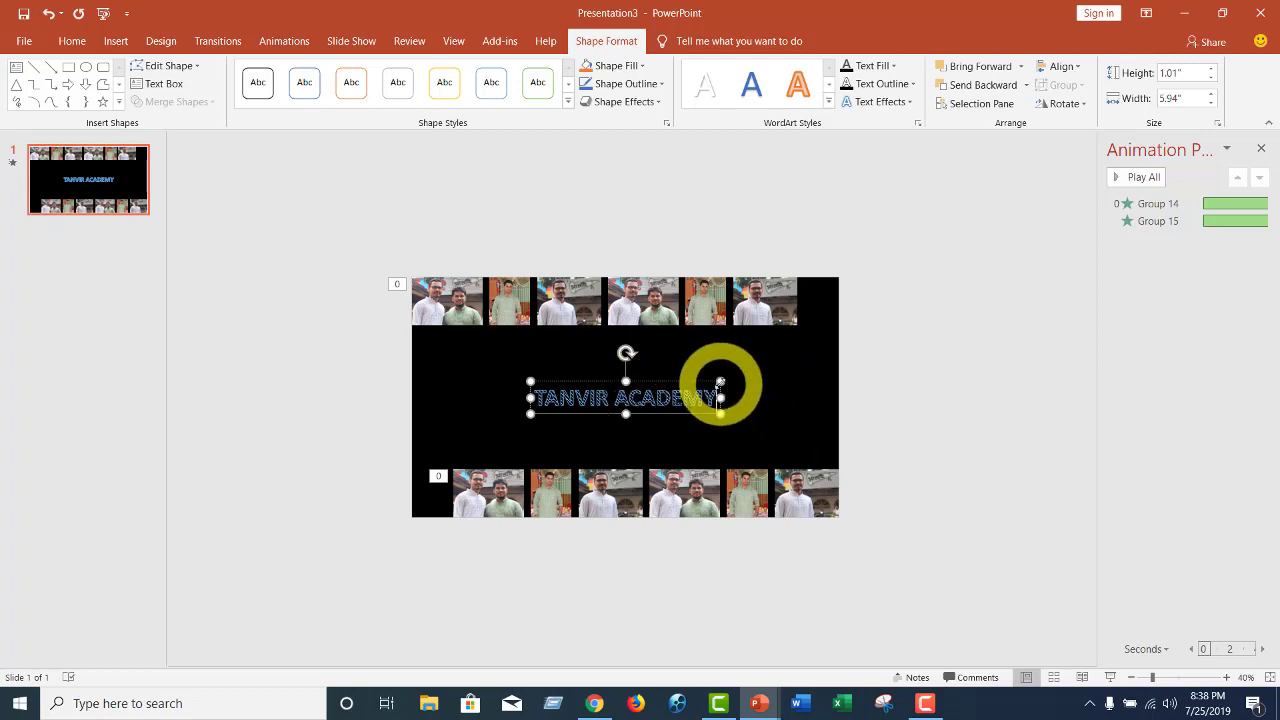
Enlarge the WordArt text to 115 pt and centre it between the two photo strips
triple_click(688, 401)
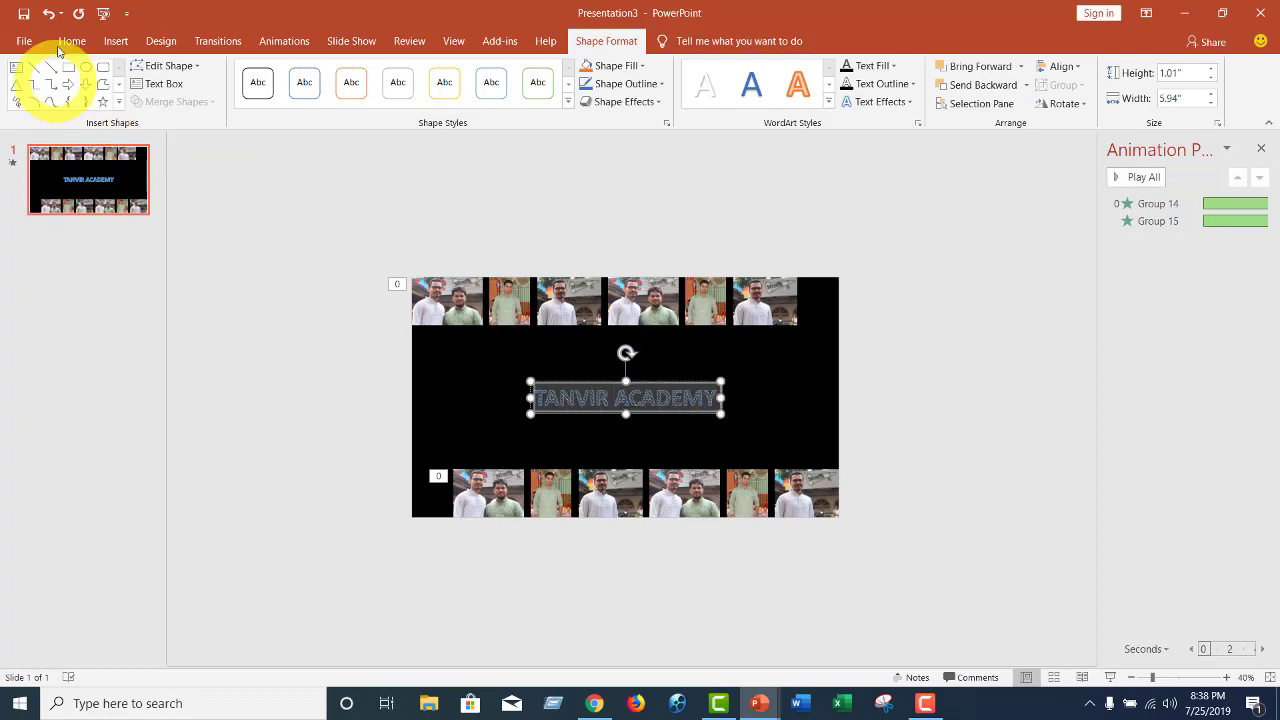
left_click(68, 41)
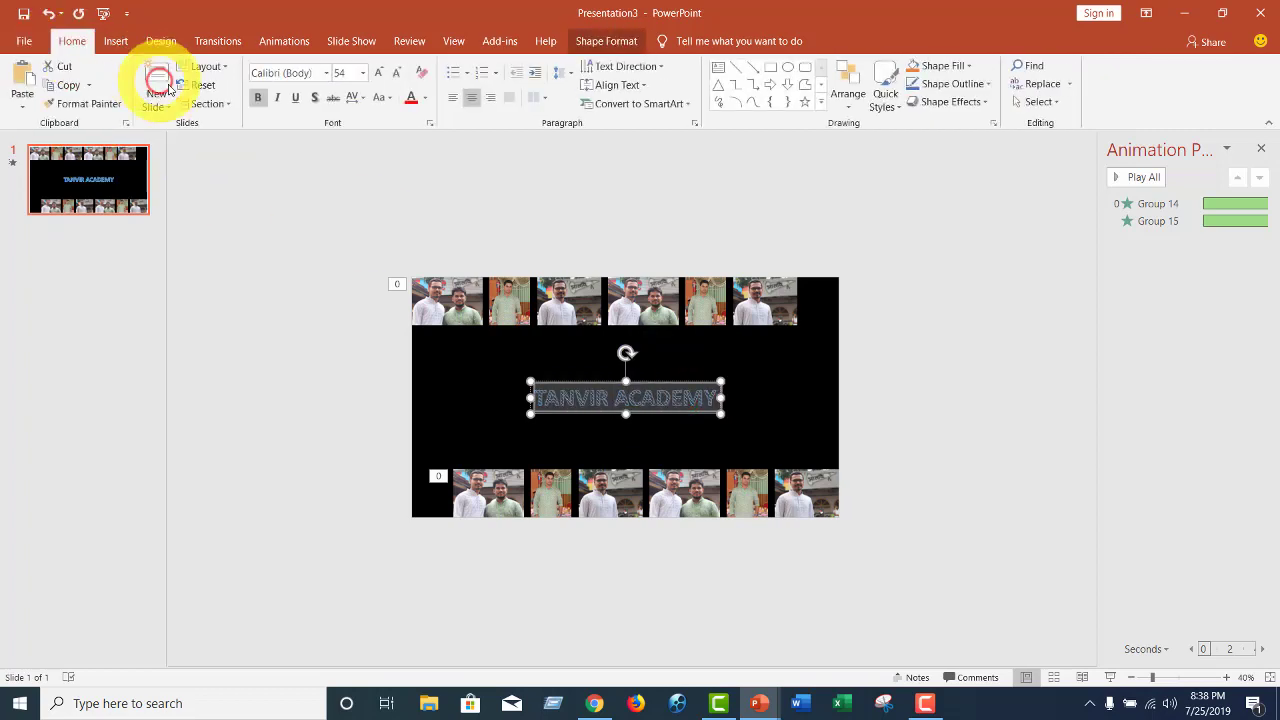
left_click(379, 75)
left_click(379, 75)
left_click(379, 75)
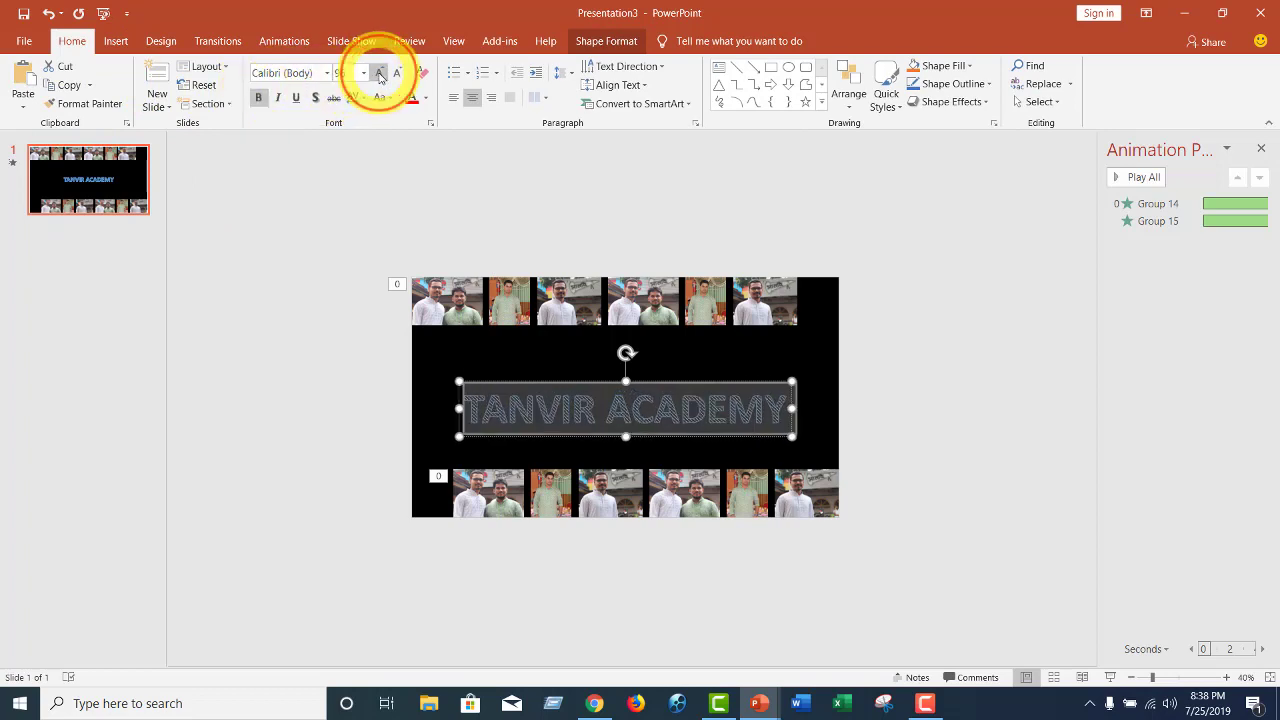
left_click(379, 75)
left_click(396, 73)
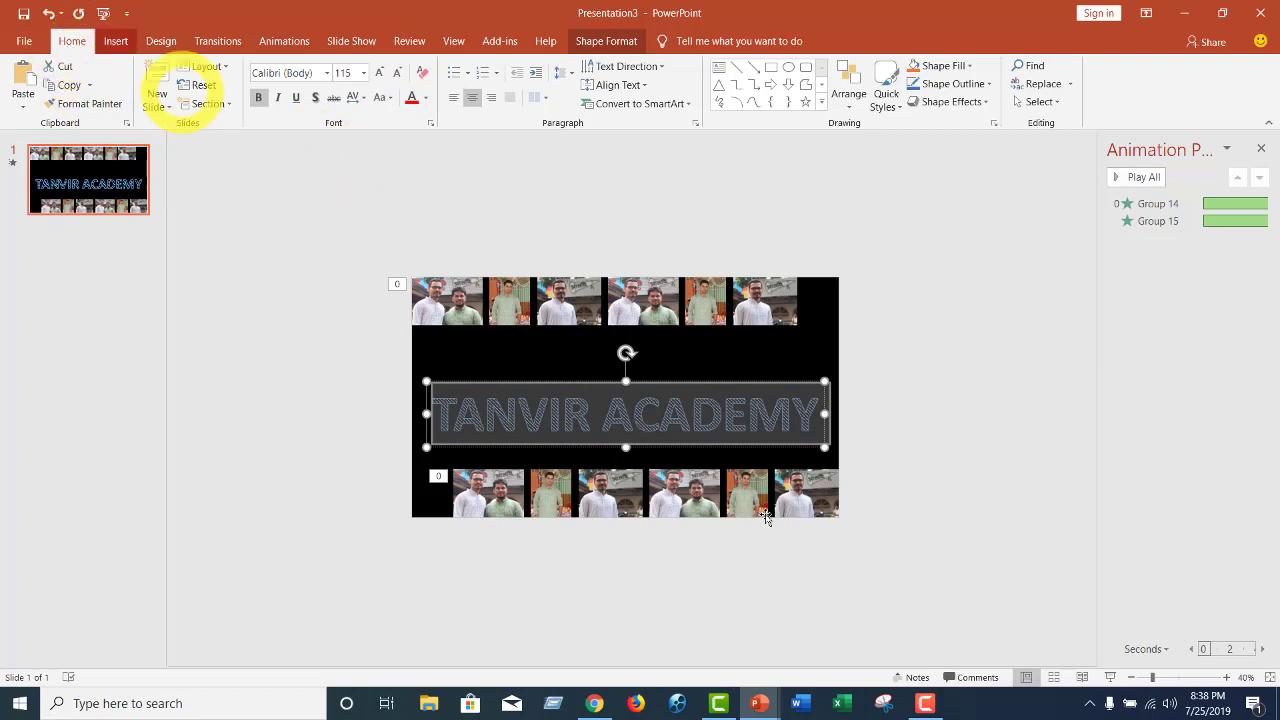
left_click(684, 380)
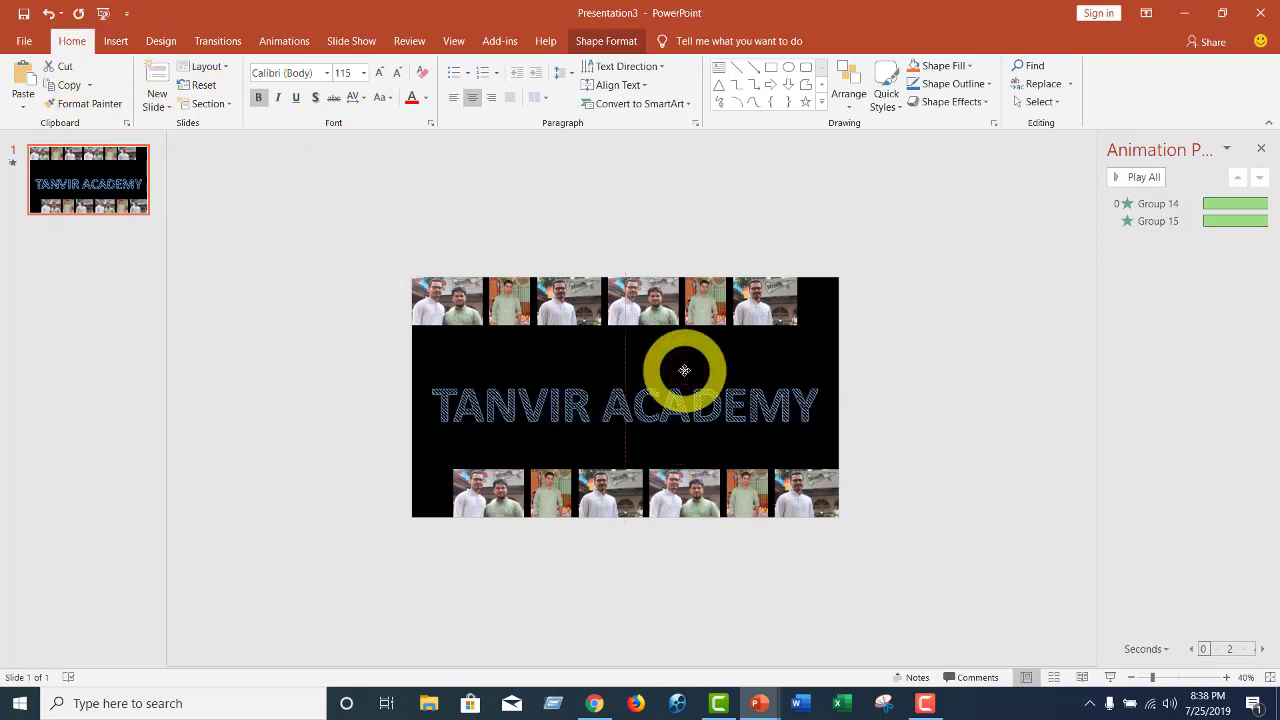
left_click_drag(684, 370, 685, 363)
left_click(1014, 414)
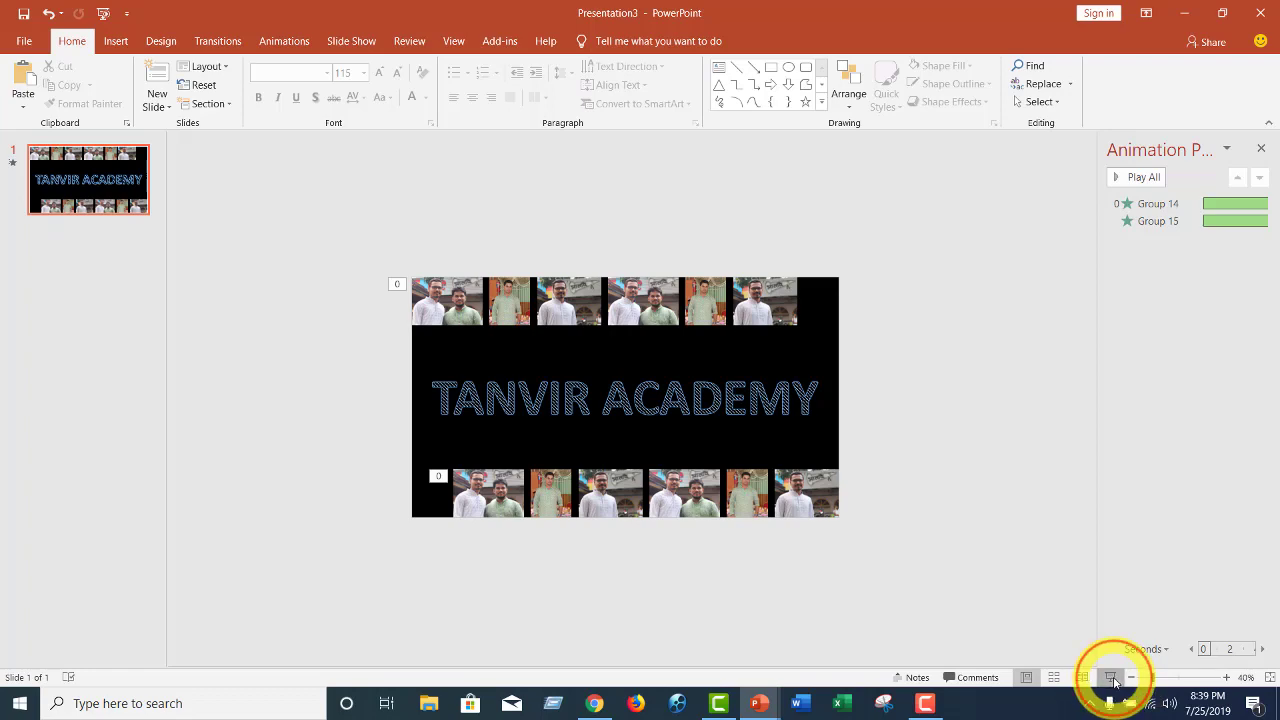
left_click(1113, 680)
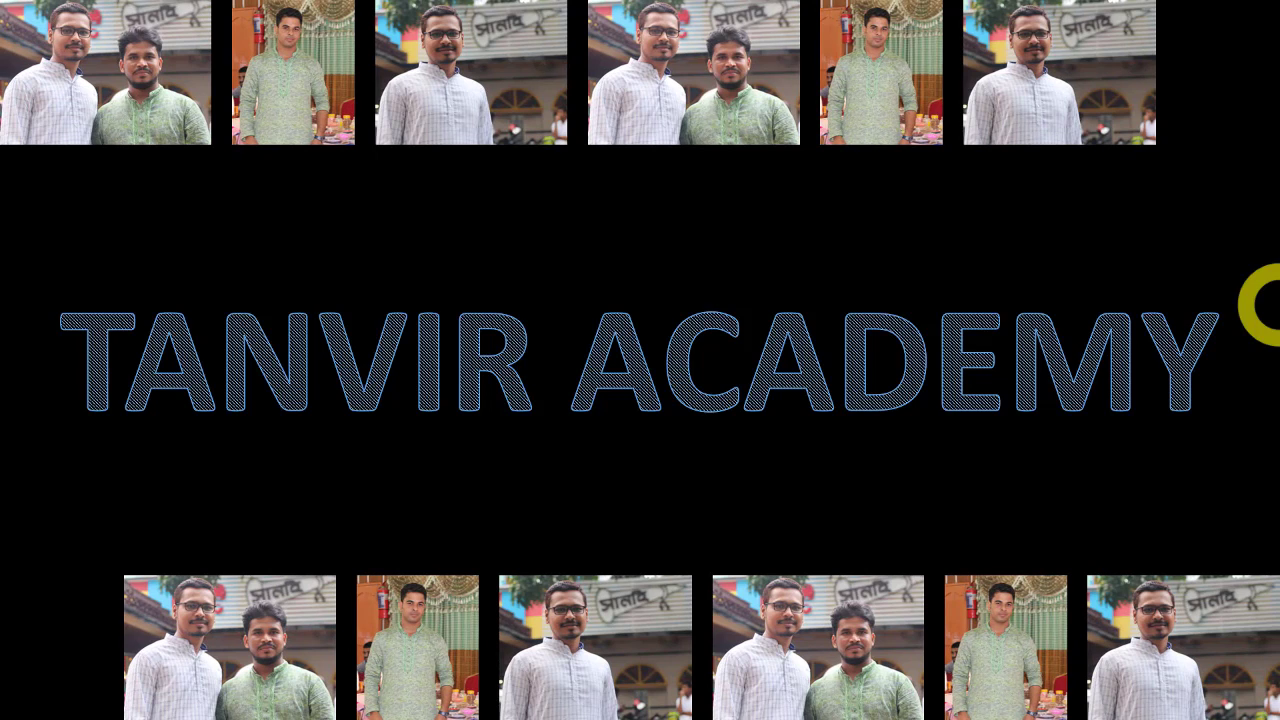
left_click(943, 392)
left_click(862, 459)
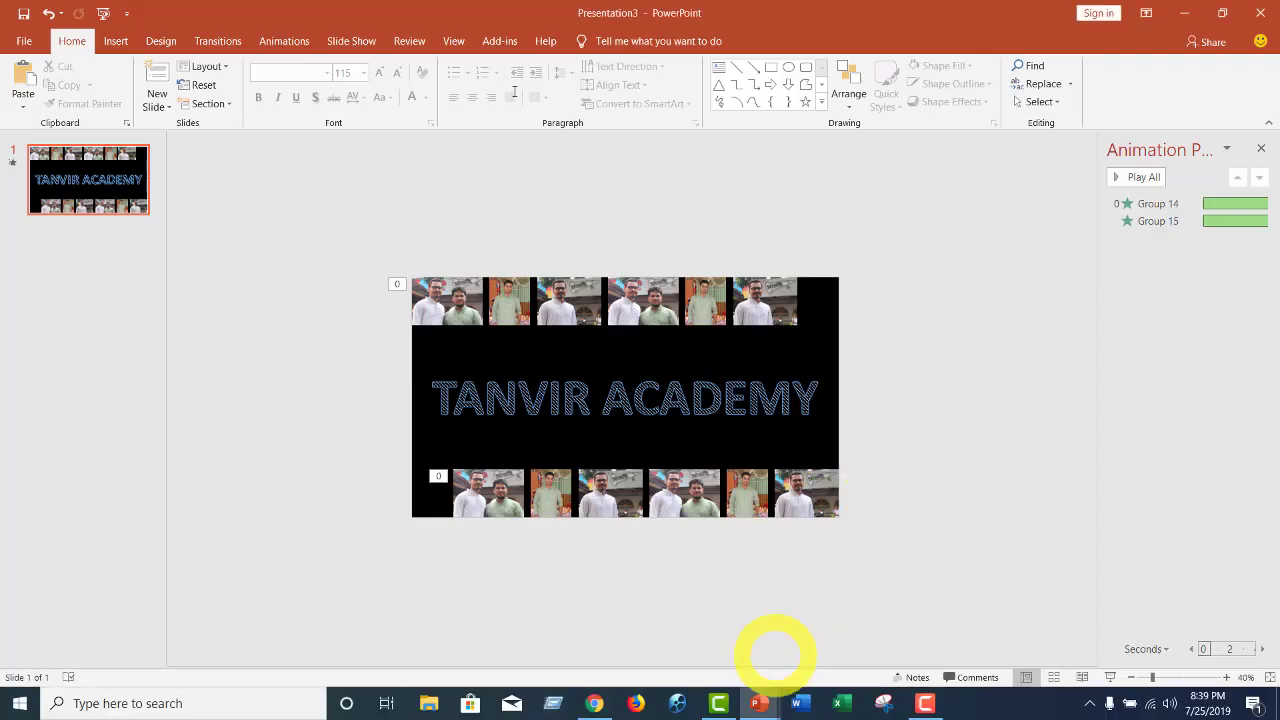
Switch to the Presentation2 window, adjust its zoom, and start the slide show
mouse_move(762, 706)
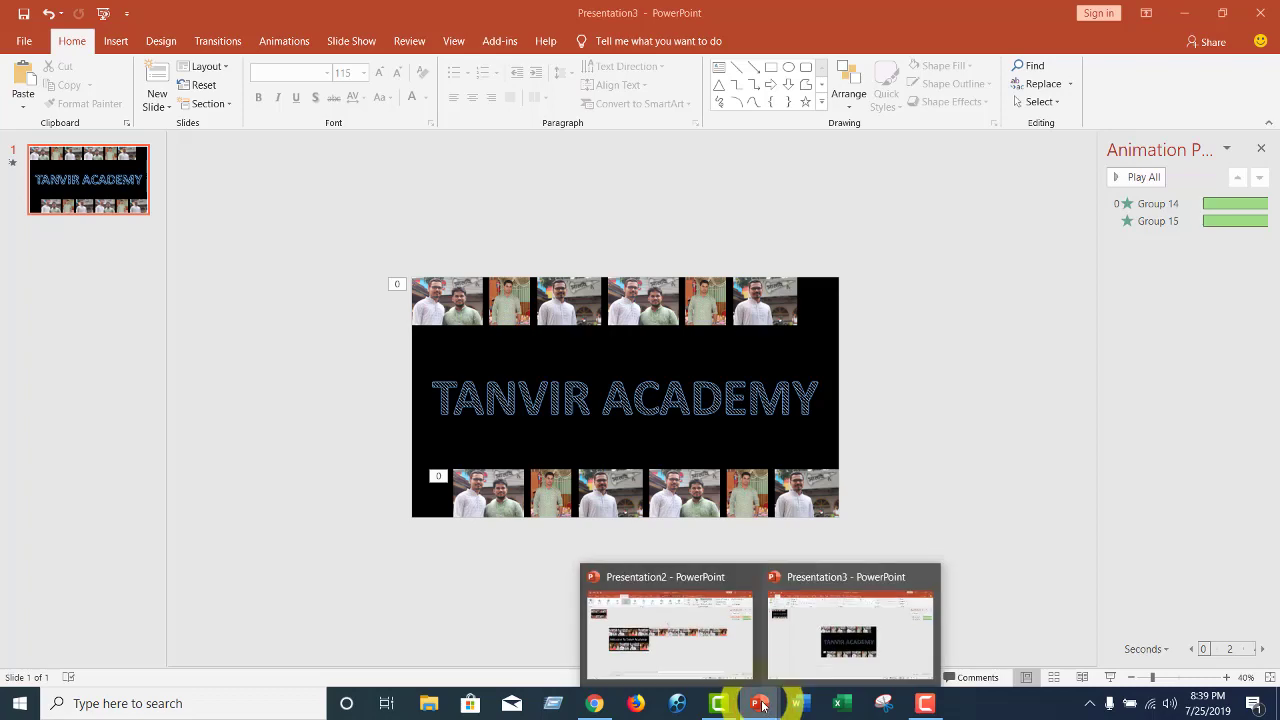
left_click(683, 640)
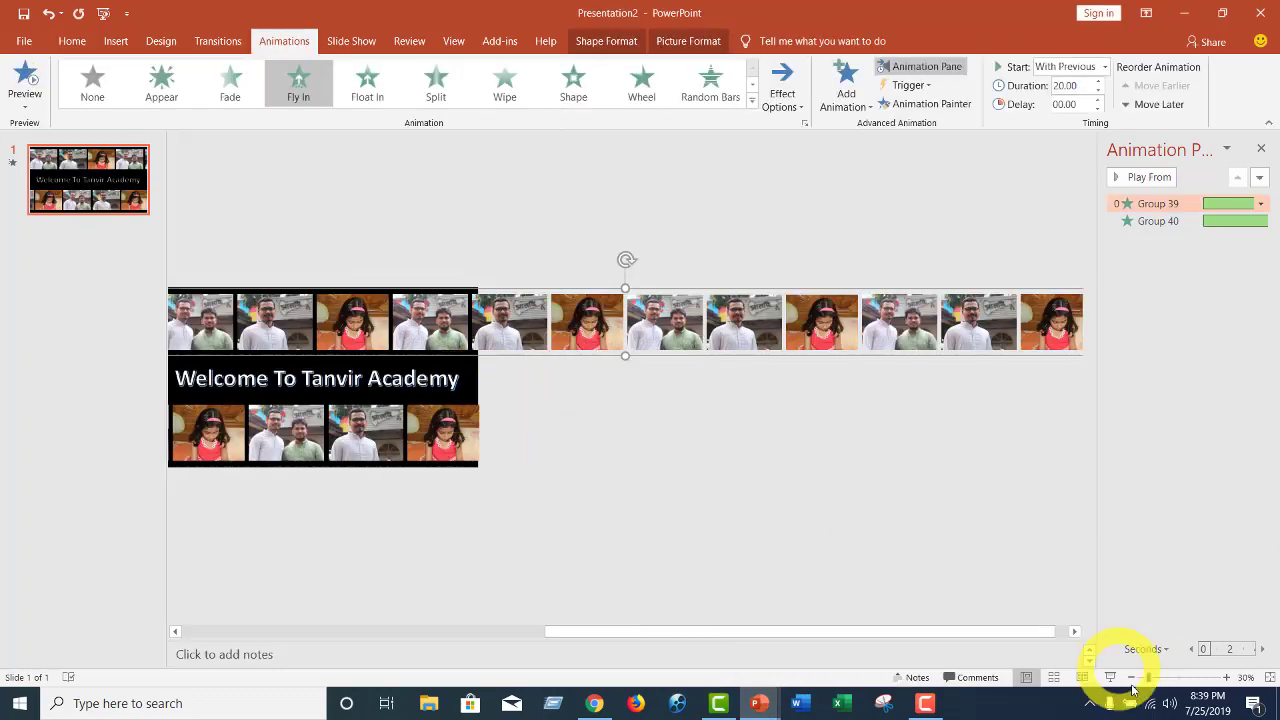
left_click(1132, 677)
left_click(1132, 677)
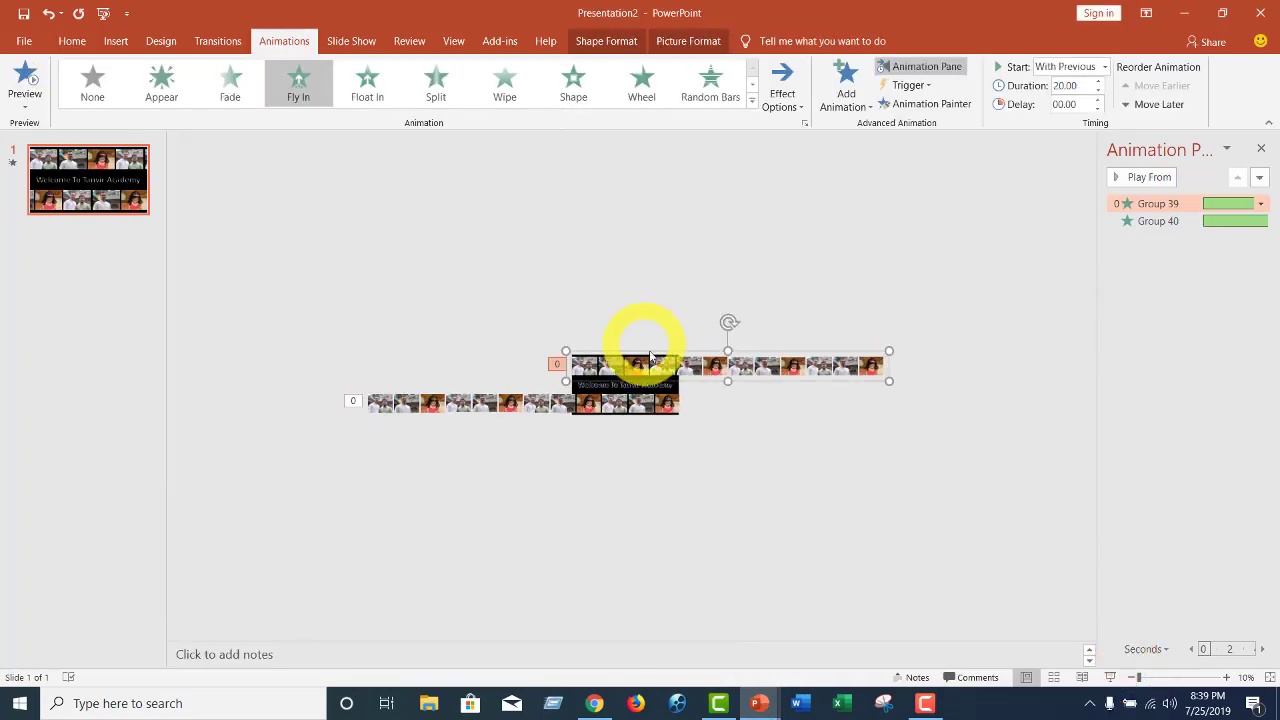
left_click(1226, 677)
left_click(1226, 677)
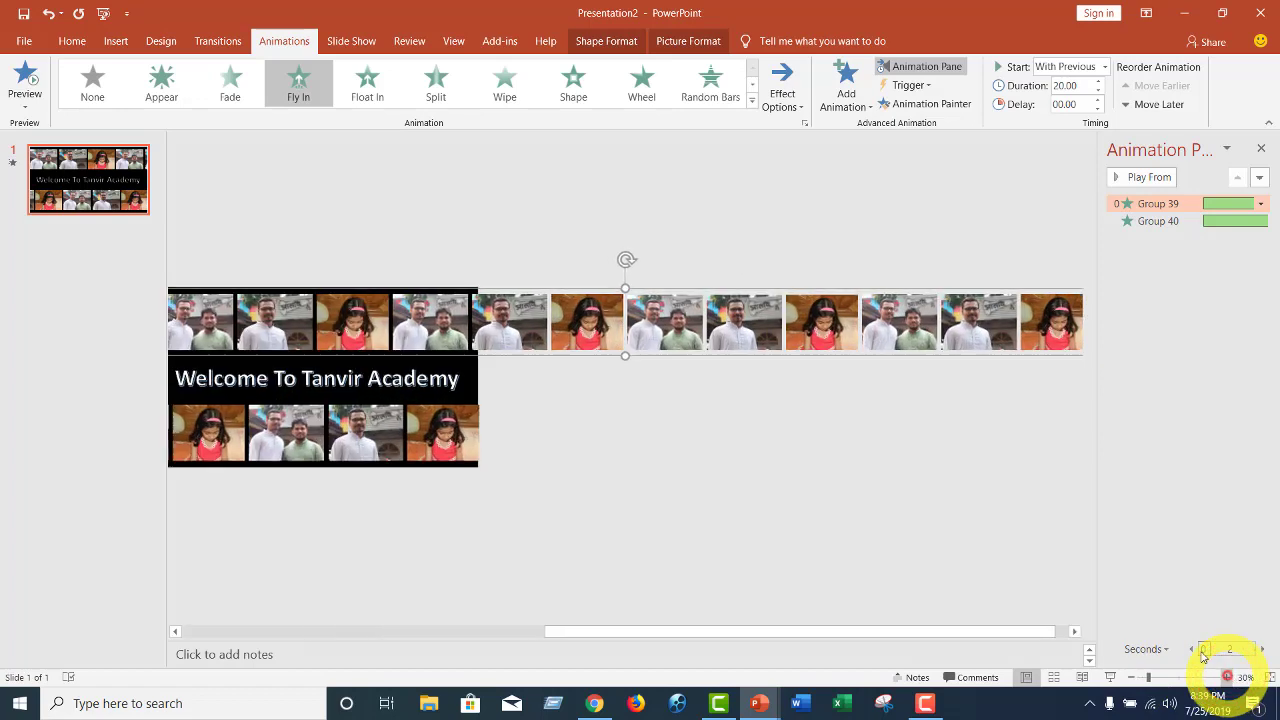
left_click(1111, 678)
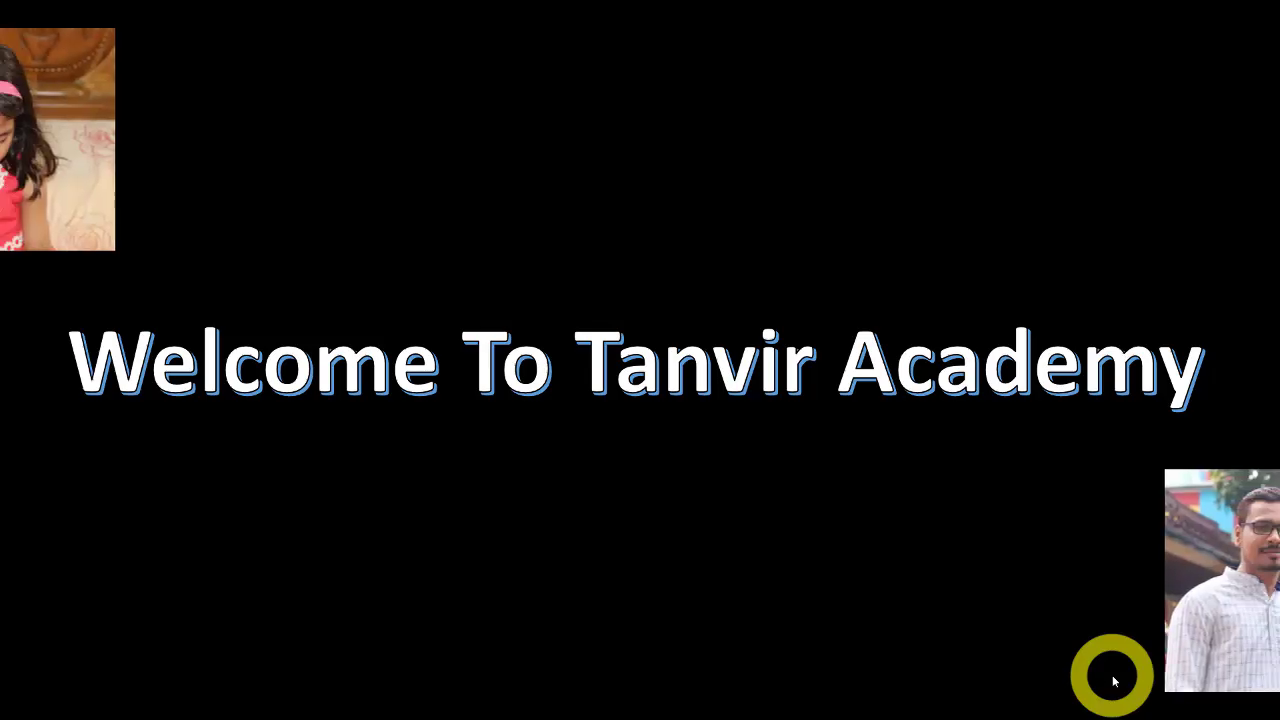